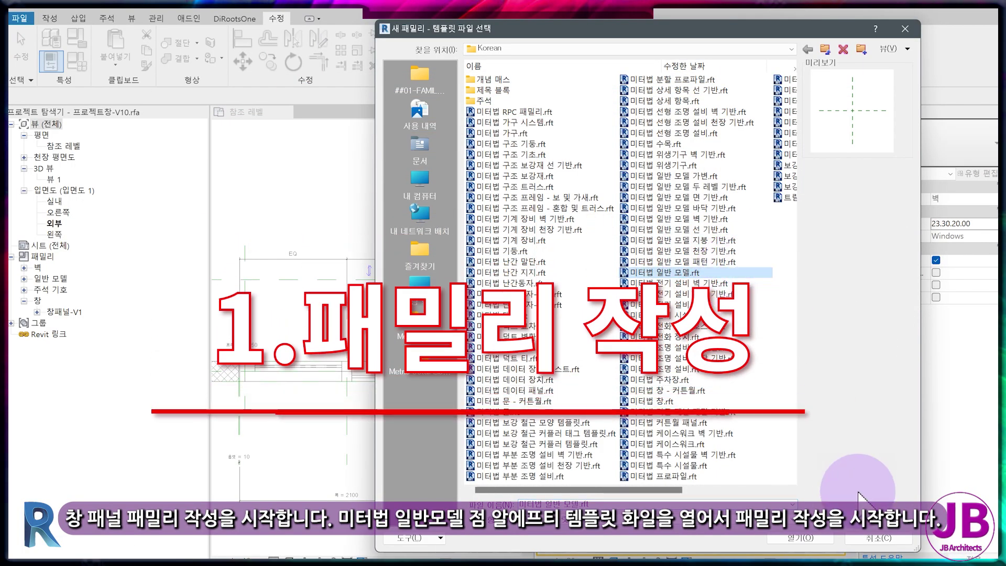
- Create a new family from the 미터법 일반 모델 template and close the old project views
{"action": "left_click", "coordinate": [824, 541]}
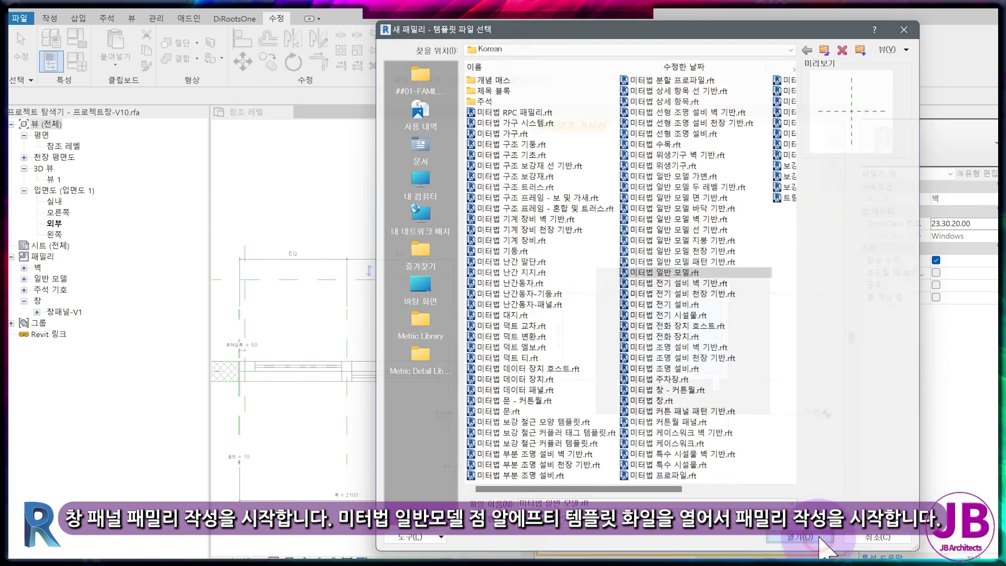
{"action": "left_click", "coordinate": [775, 298]}
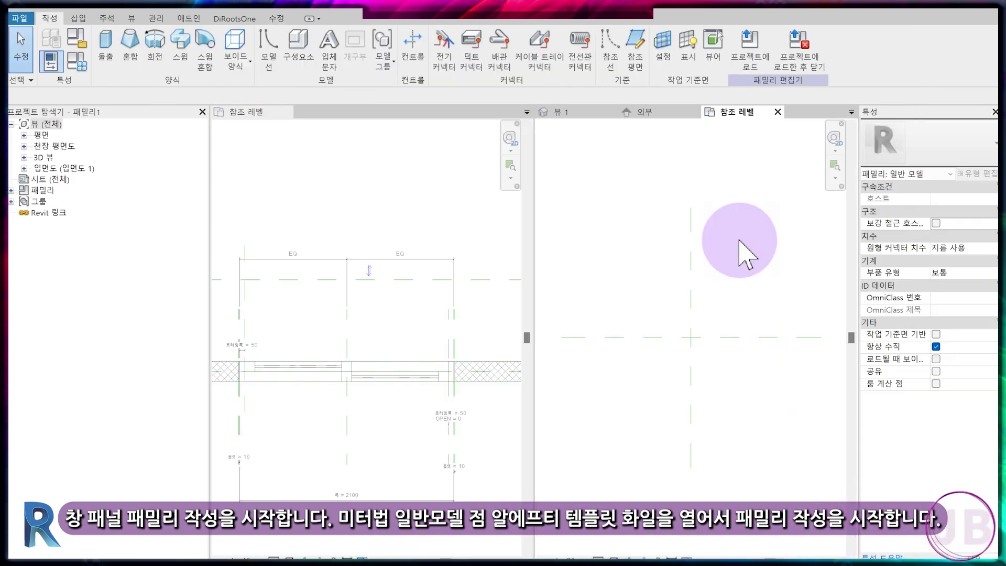
{"action": "left_click", "coordinate": [695, 111]}
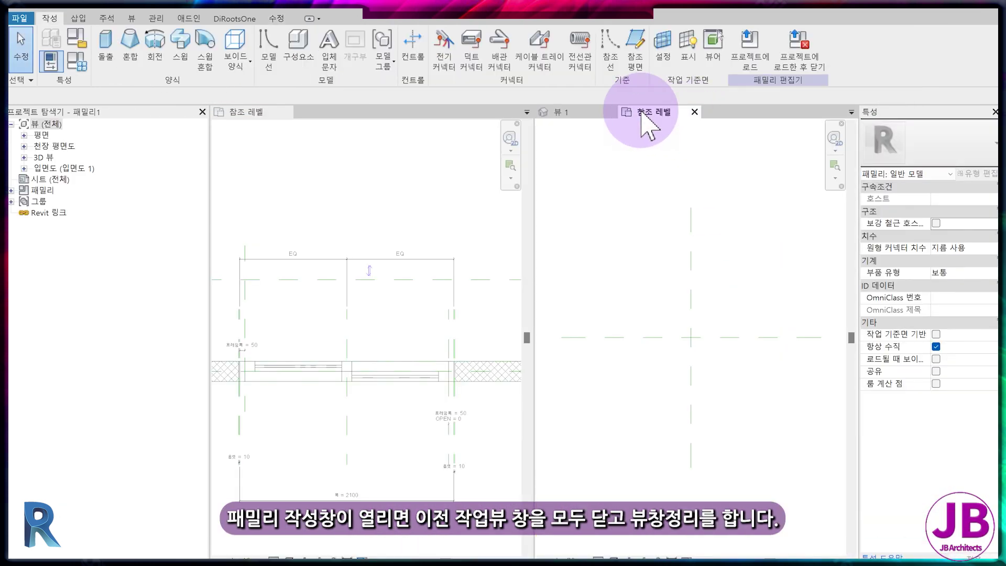
{"action": "left_click", "coordinate": [288, 118]}
{"action": "left_click", "coordinate": [287, 111]}
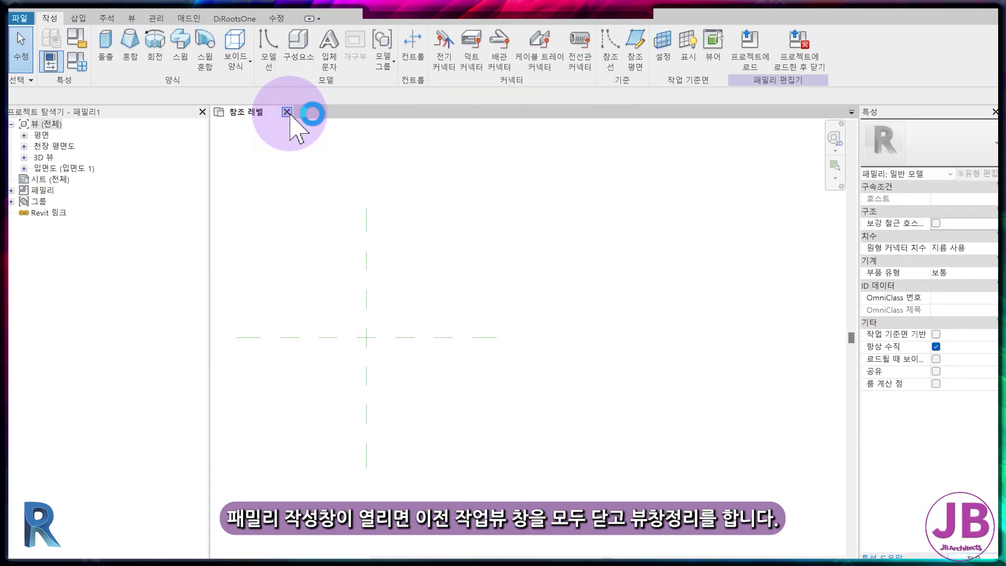
- Open 3D view 뷰 1 and tile it beside the 참조 레벨 view with WT
{"action": "left_click", "coordinate": [24, 157]}
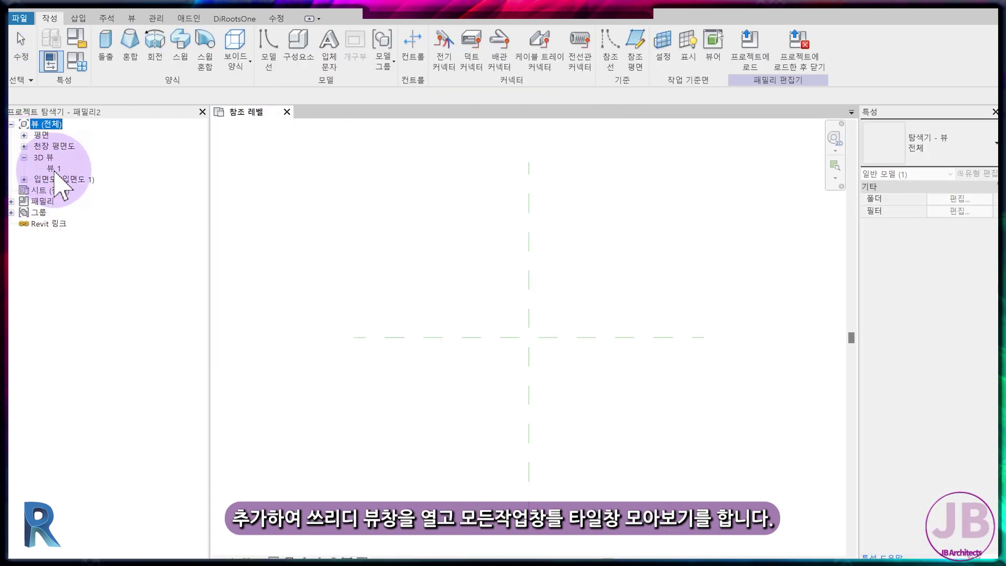
{"action": "double_click", "coordinate": [54, 167]}
{"action": "left_click", "coordinate": [254, 113]}
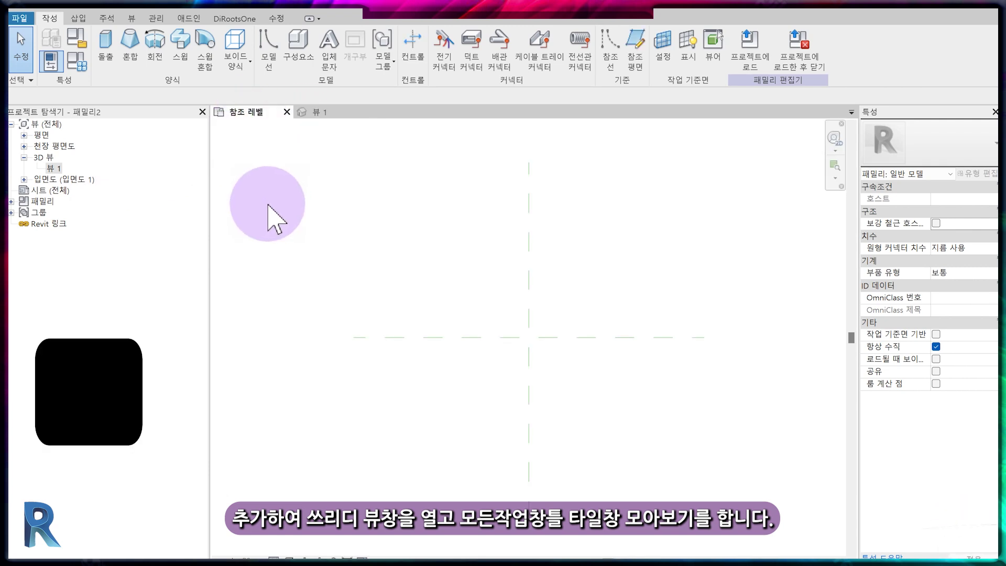
{"action": "key", "text": "w"}
{"action": "key", "text": "t"}
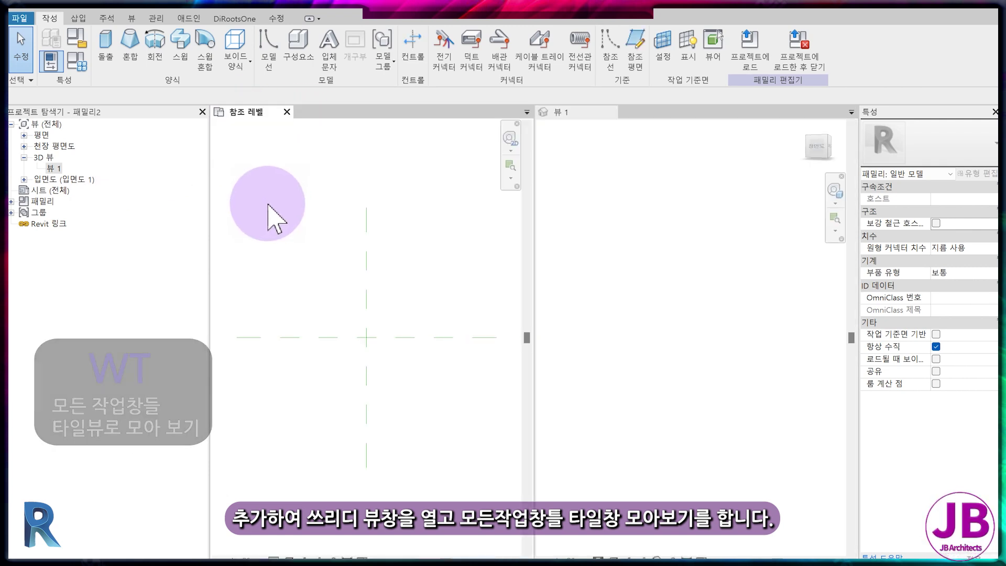
{"action": "left_click", "coordinate": [636, 58]}
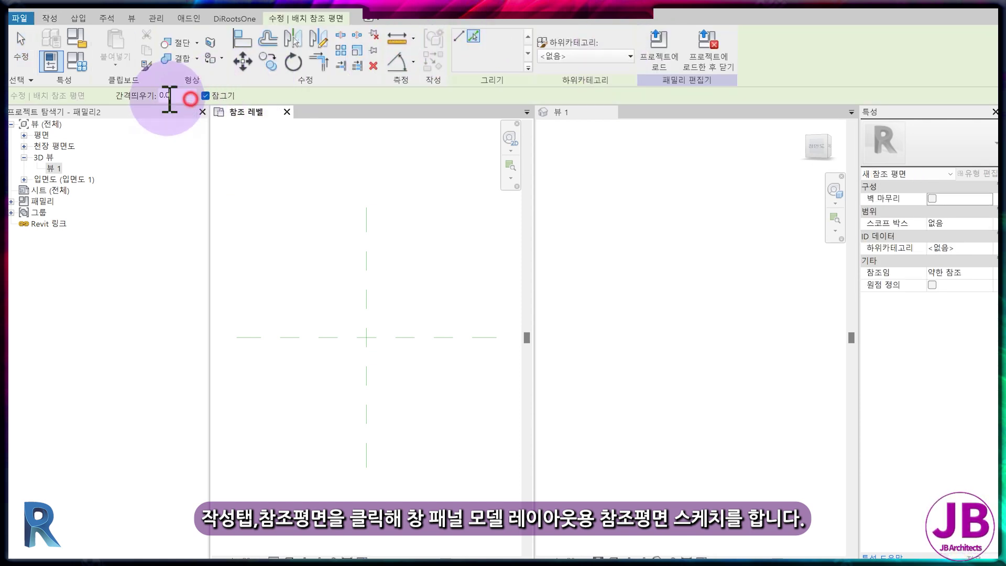
- Offset a reference plane 1000 from the centre and dimension the planes
{"action": "type", "text": "1000"}
{"action": "left_click", "coordinate": [367, 297]}
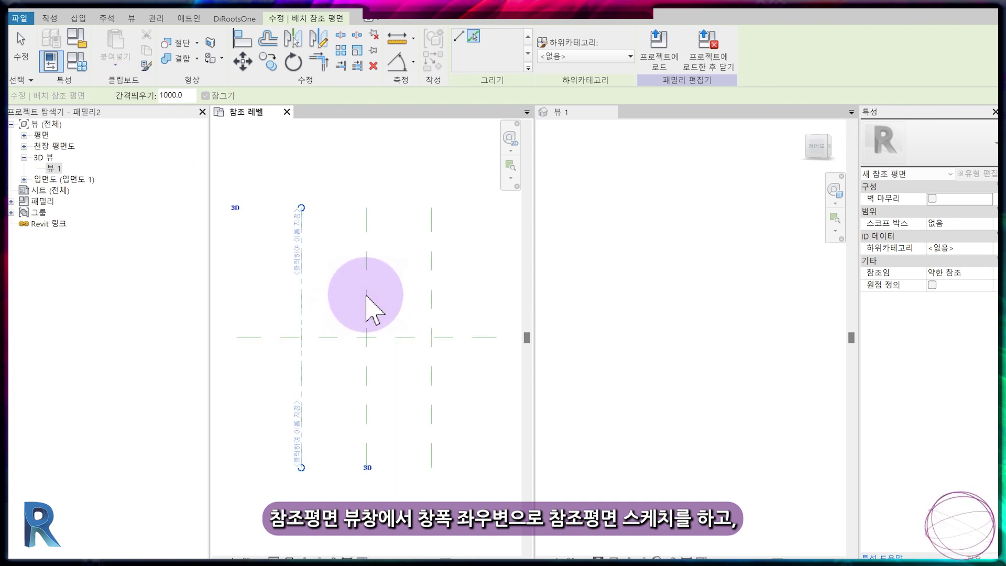
{"action": "key", "text": "d"}
{"action": "key", "text": "i"}
{"action": "left_click", "coordinate": [301, 272]}
{"action": "left_click", "coordinate": [367, 273]}
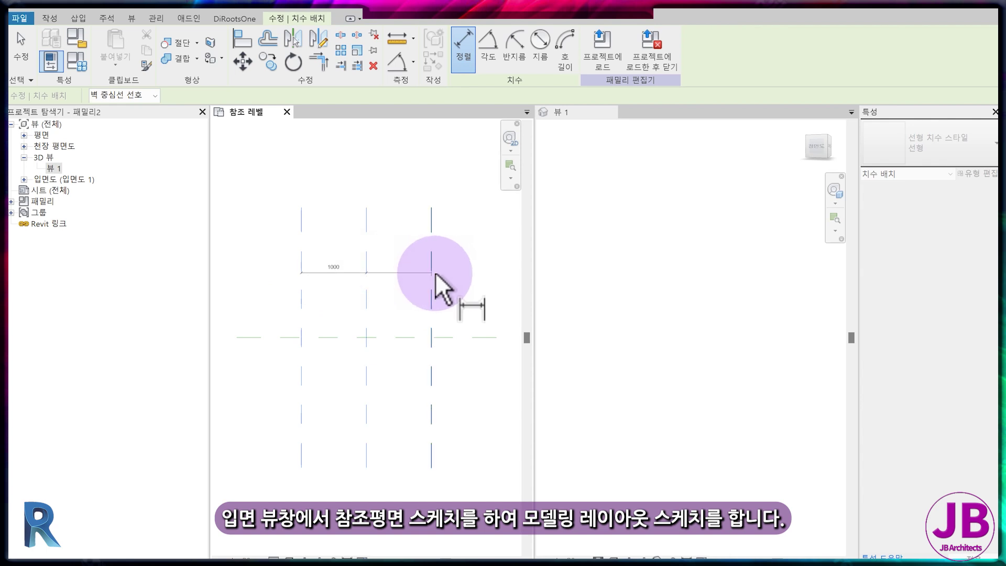
{"action": "left_click", "coordinate": [418, 494]}
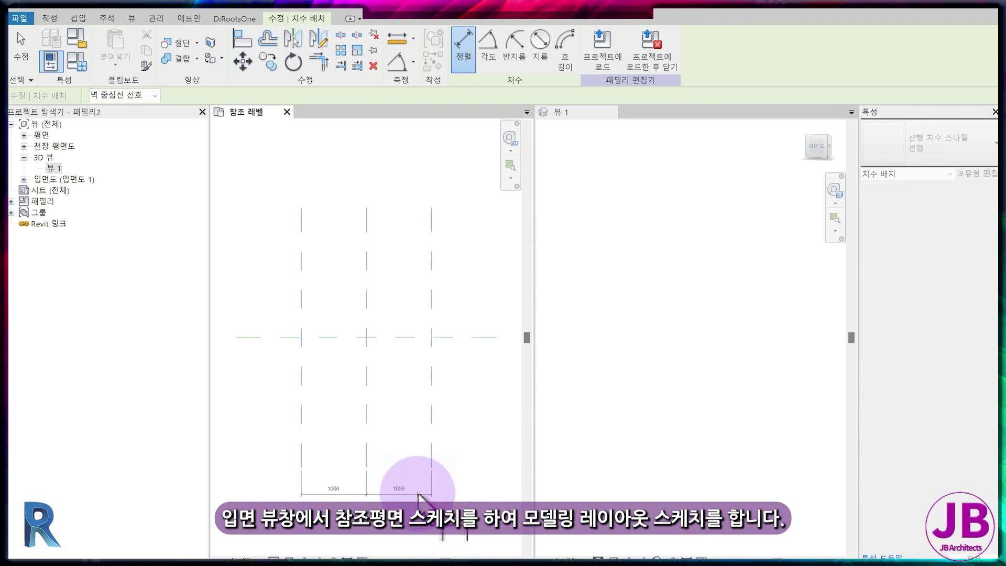
- Set the width halves to EQ and add an overall 2000 width dimension
{"action": "left_click", "coordinate": [366, 477]}
{"action": "left_click", "coordinate": [298, 219]}
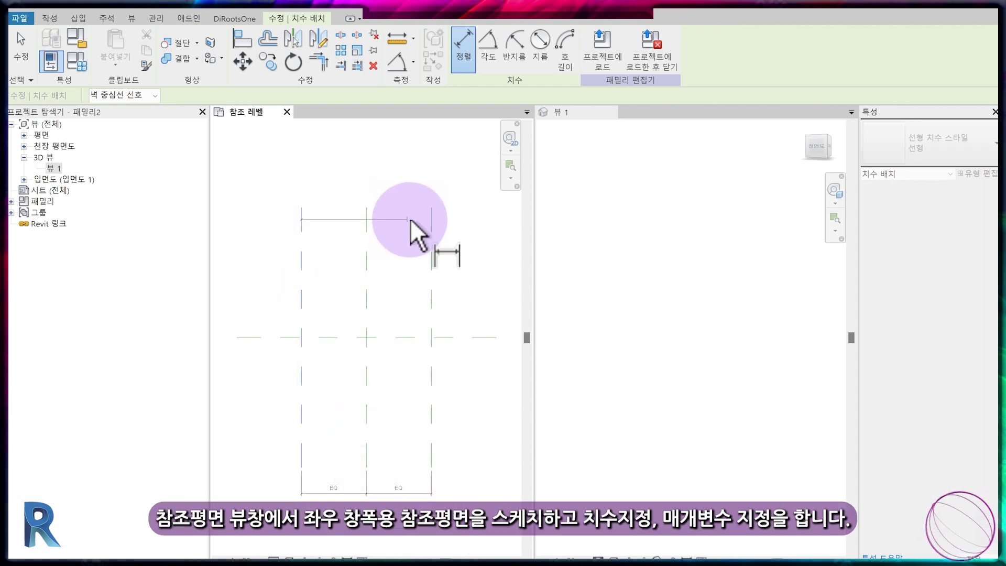
{"action": "left_click", "coordinate": [416, 187]}
{"action": "key", "text": "Escape"}
{"action": "key", "text": "Escape"}
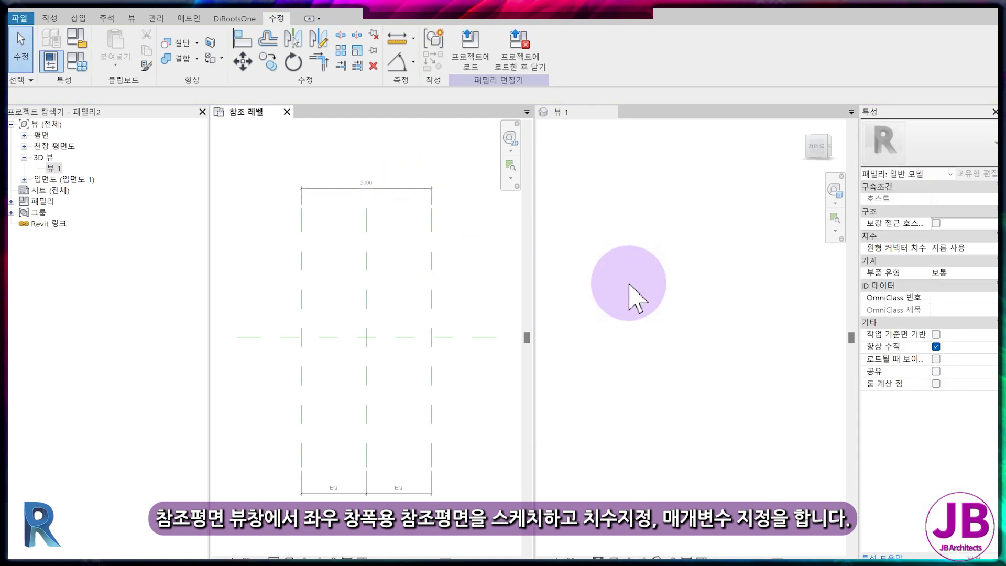
{"action": "double_click", "coordinate": [54, 169]}
- In the 왼쪽 elevation, pick a reference plane 900 above the reference level
{"action": "left_click", "coordinate": [24, 179]}
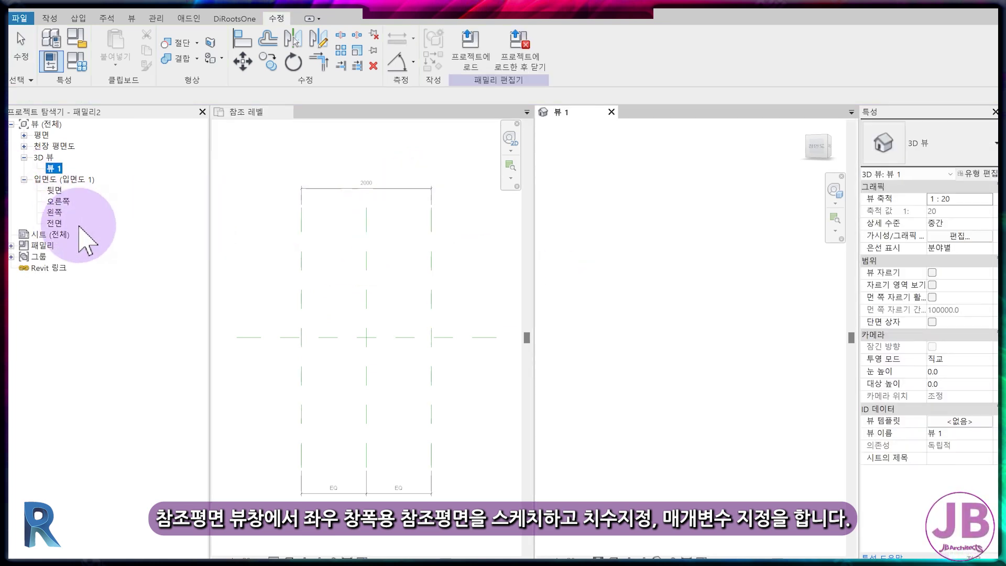
{"action": "double_click", "coordinate": [54, 212]}
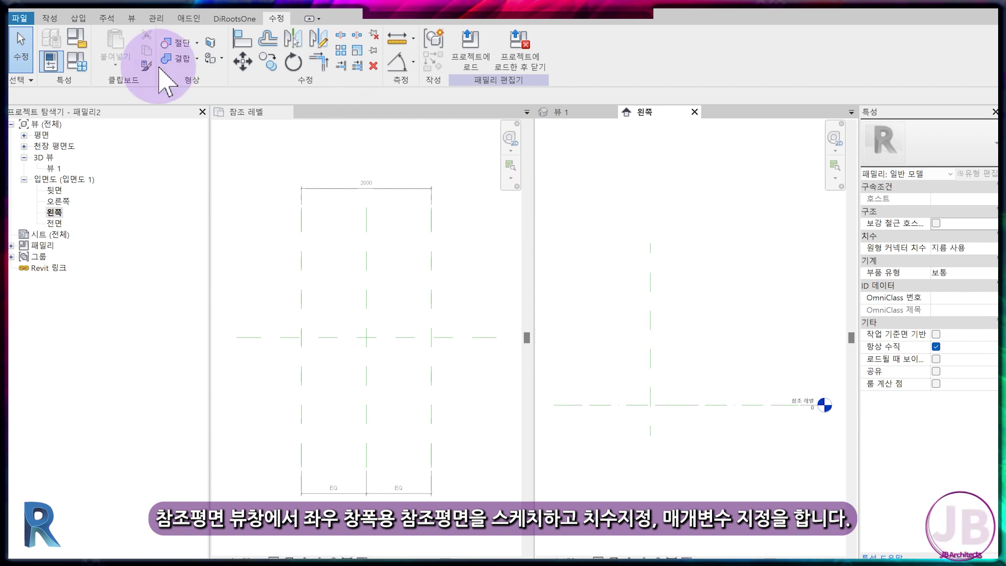
{"action": "left_click", "coordinate": [49, 18]}
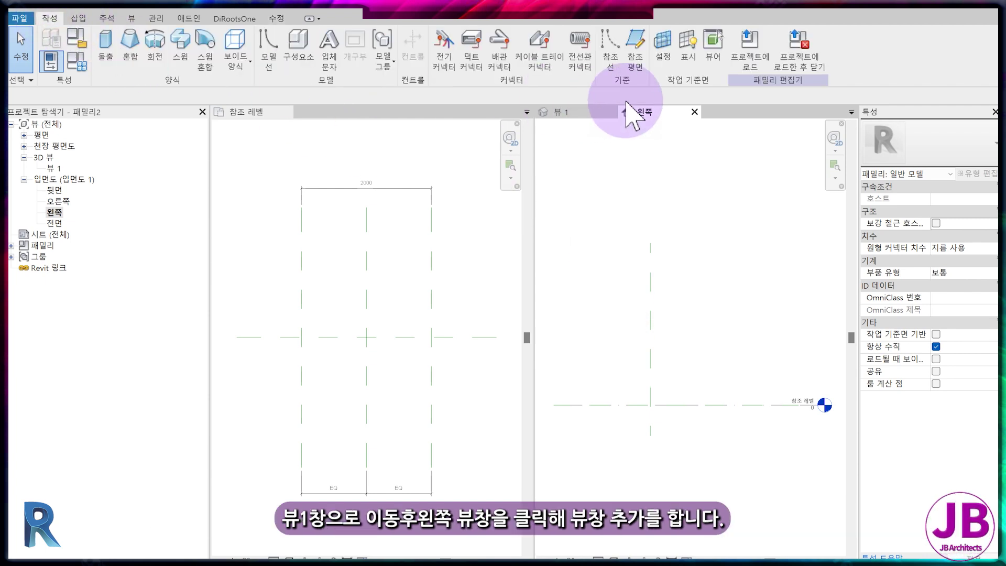
{"action": "left_click", "coordinate": [639, 52]}
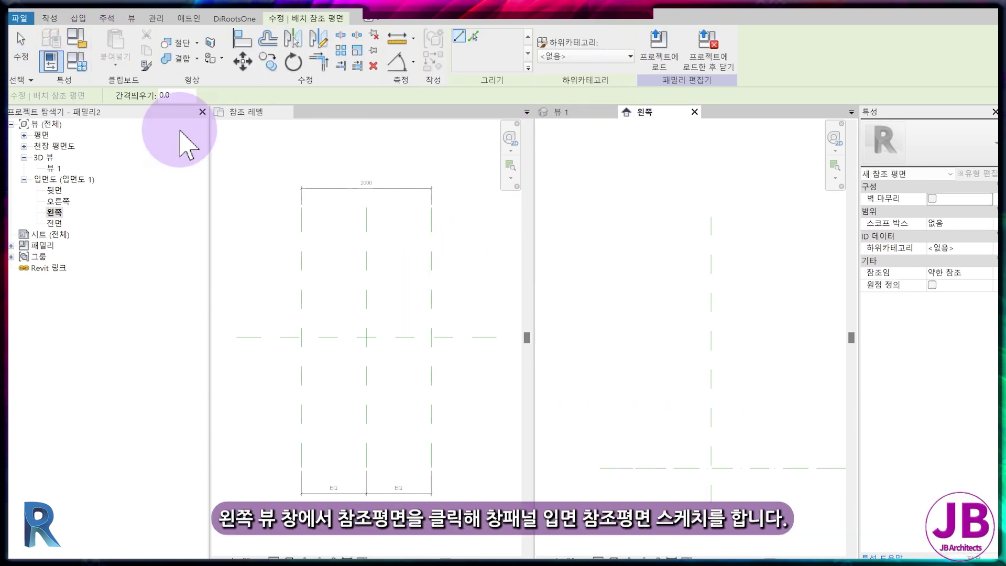
{"action": "left_click", "coordinate": [474, 36]}
{"action": "double_click", "coordinate": [176, 96]}
{"action": "type", "text": "900"}
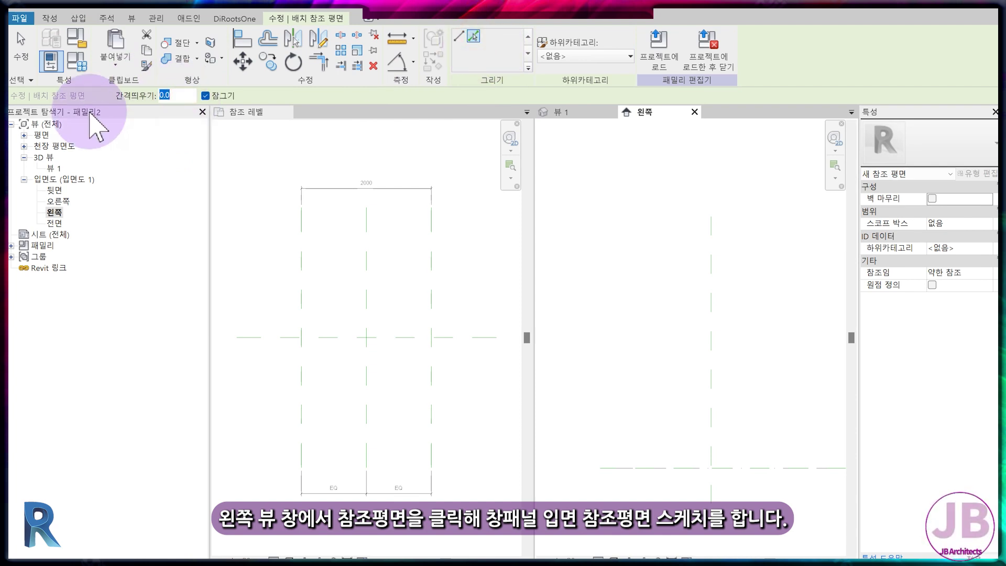
{"action": "left_click", "coordinate": [703, 468]}
- Stack further reference planes upward at offsets 50, 2000 and 50
{"action": "double_click", "coordinate": [177, 95]}
{"action": "key", "text": "BackSpace"}
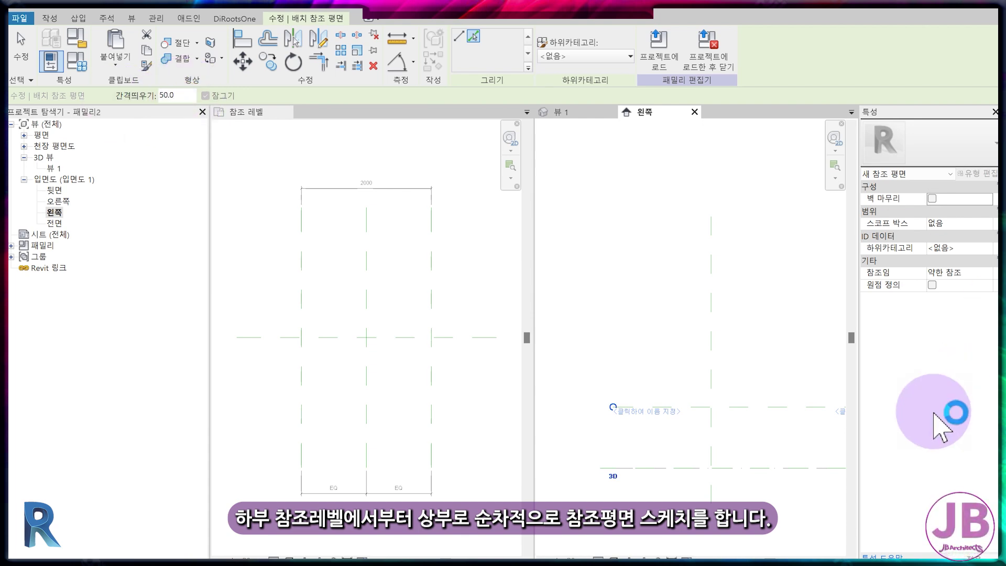
{"action": "left_click", "coordinate": [763, 404]}
{"action": "double_click", "coordinate": [166, 96]}
{"action": "type", "text": "2000"}
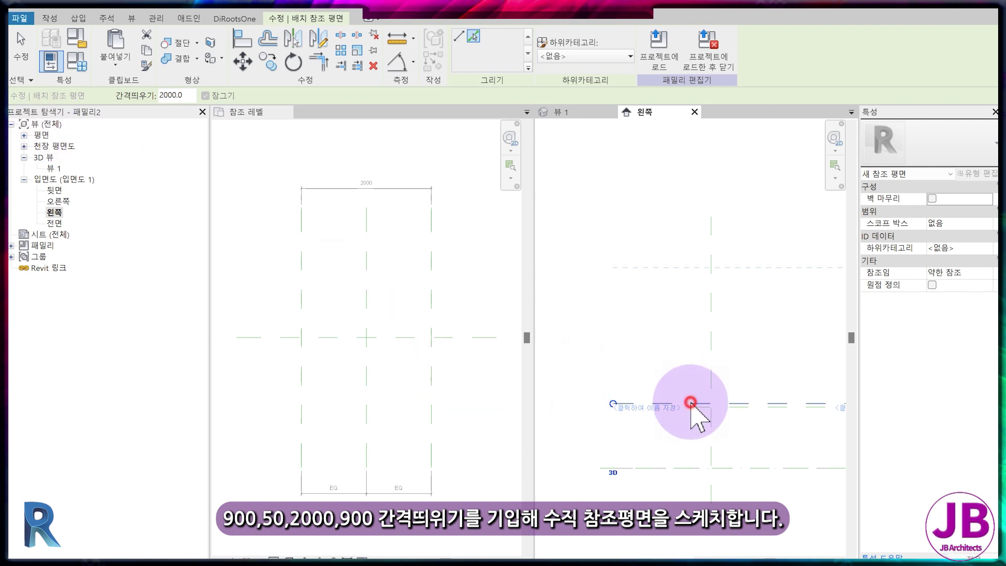
{"action": "left_click", "coordinate": [691, 403]}
{"action": "double_click", "coordinate": [168, 96]}
{"action": "type", "text": "50"}
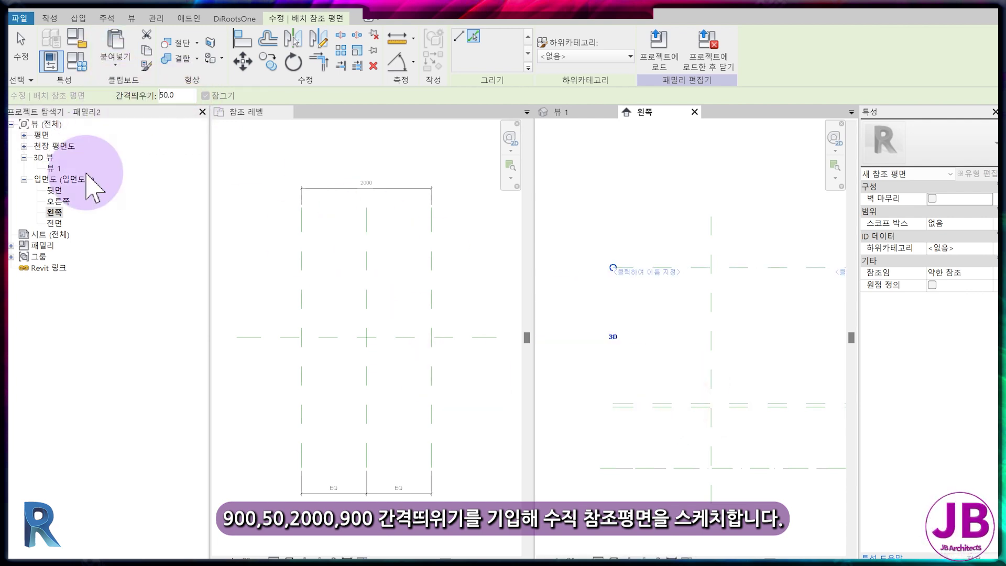
{"action": "left_click", "coordinate": [697, 268]}
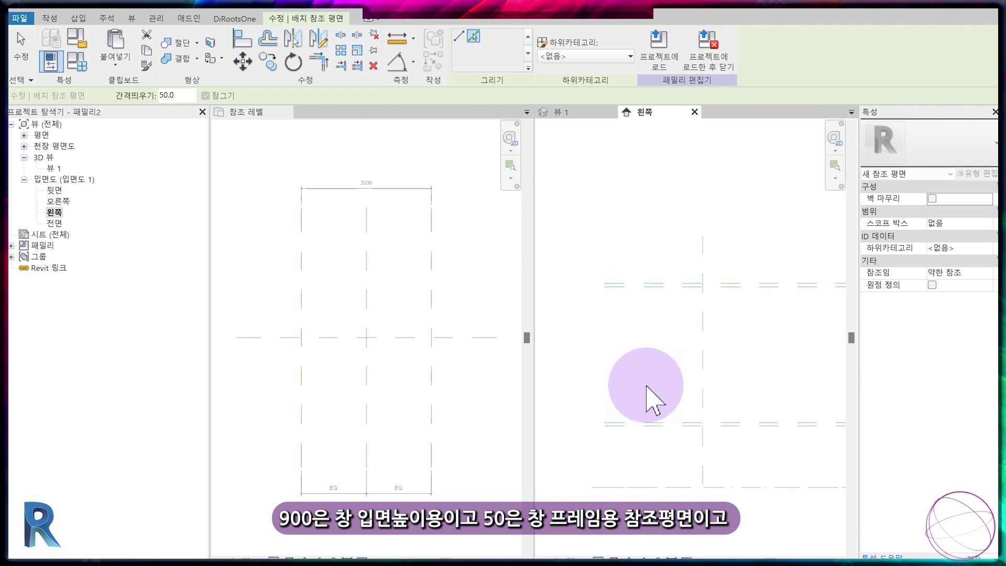
- Dimension the 900 and 50 planes up from the reference level
{"action": "key", "text": "d"}
{"action": "key", "text": "i"}
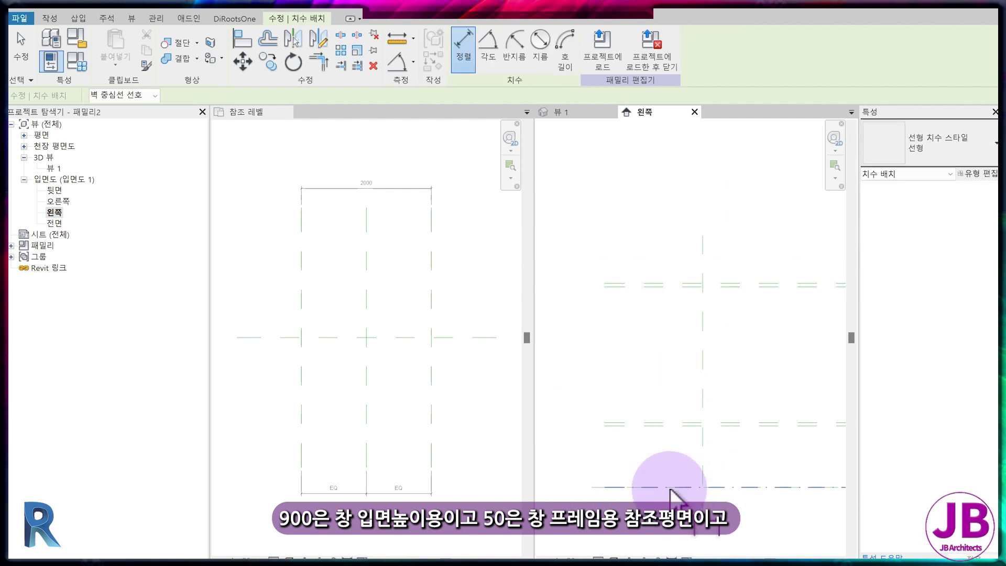
{"action": "left_click", "coordinate": [670, 488]}
{"action": "left_click", "coordinate": [641, 423]}
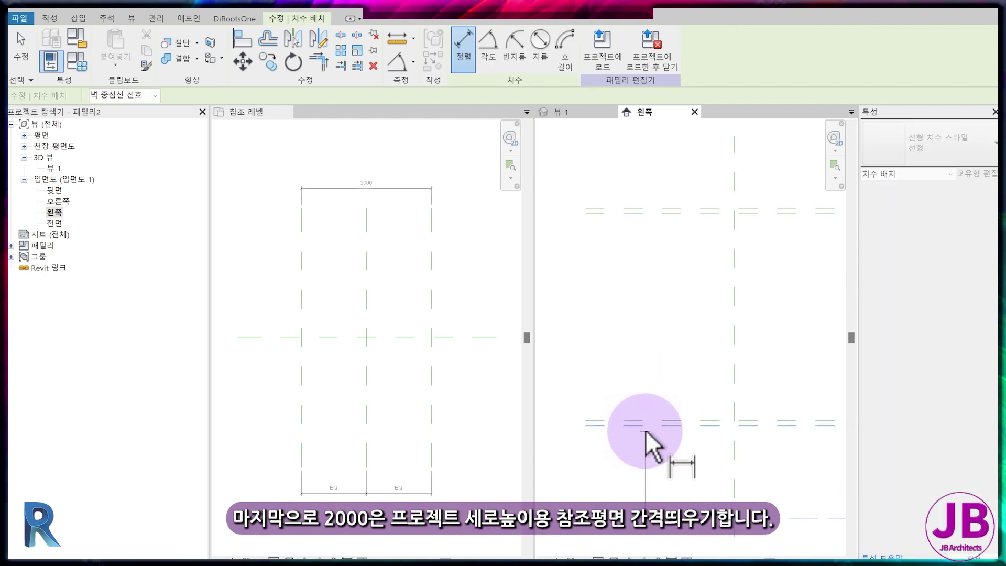
{"action": "scroll", "coordinate": [643, 425], "scroll_direction": "up", "scroll_amount": 2}
{"action": "left_click", "coordinate": [565, 439]}
{"action": "left_click", "coordinate": [635, 421]}
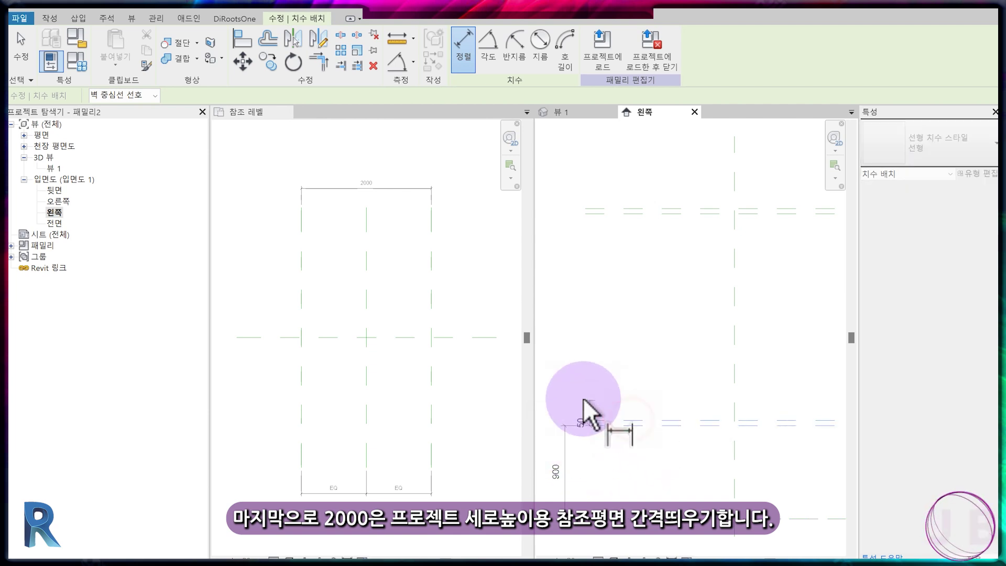
- Add the 2000 panel-height and top 50 dimensions to the chain
{"action": "left_click", "coordinate": [668, 212]}
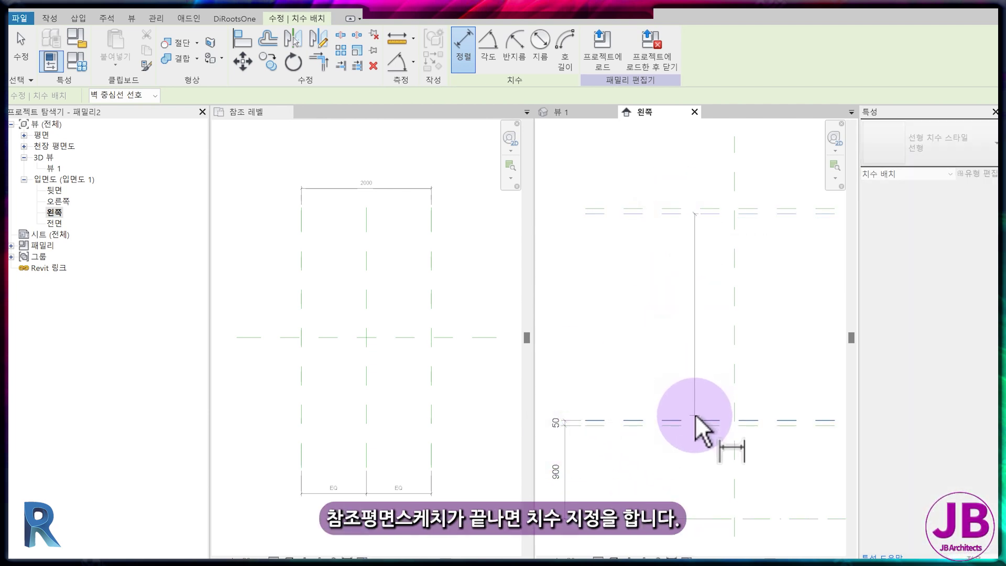
{"action": "left_click", "coordinate": [695, 417]}
{"action": "left_click", "coordinate": [563, 369]}
{"action": "left_click", "coordinate": [675, 214]}
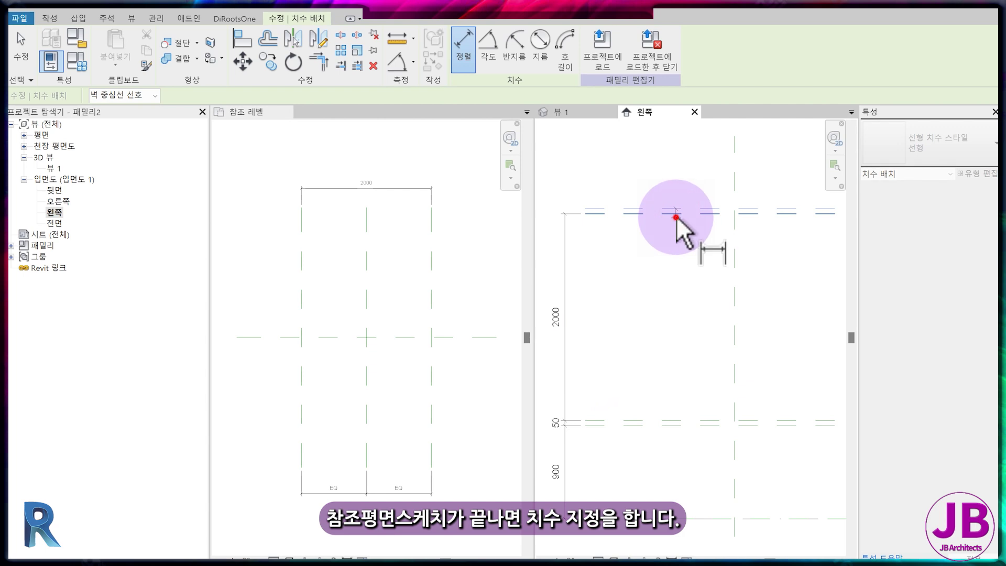
{"action": "scroll", "coordinate": [577, 218], "scroll_direction": "up", "scroll_amount": 1}
{"action": "left_click", "coordinate": [555, 215]}
{"action": "scroll", "coordinate": [603, 262], "scroll_direction": "down", "scroll_amount": 2}
{"action": "middle_click_drag", "start_coordinate": [640, 304], "coordinate": [690, 305]}
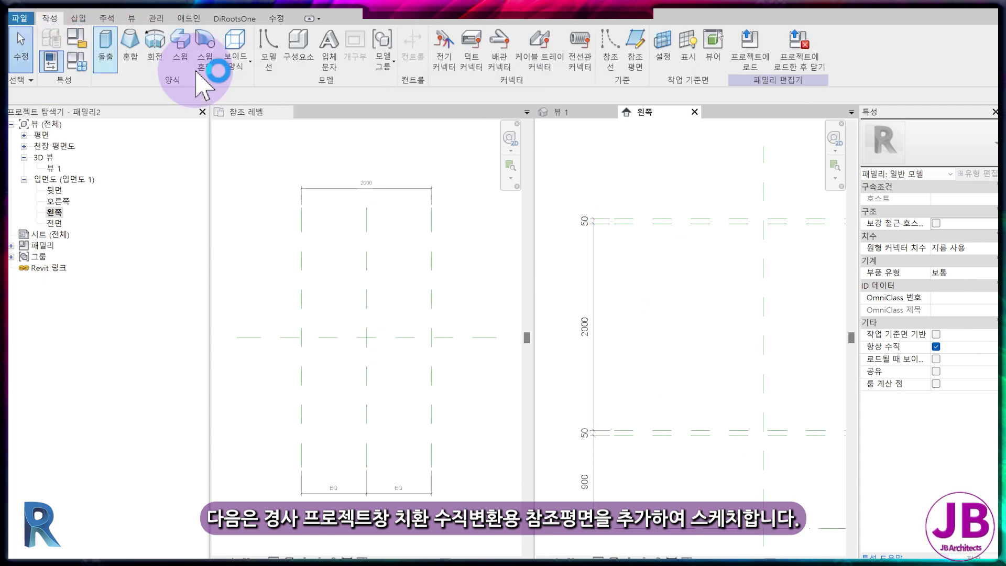
- Add a reference plane 800 below the top plane and dimension it 800
{"action": "left_click", "coordinate": [640, 63]}
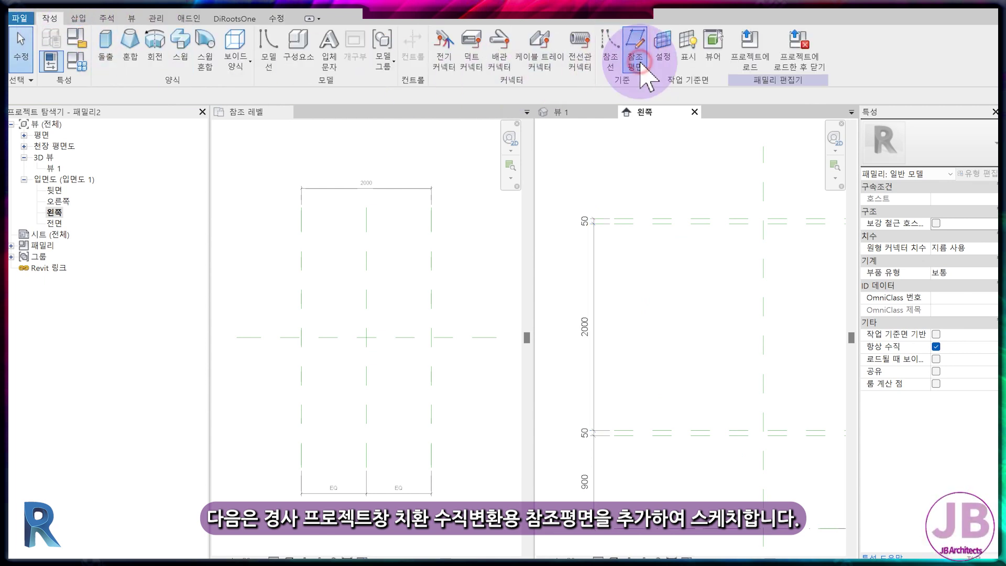
{"action": "type", "text": "800"}
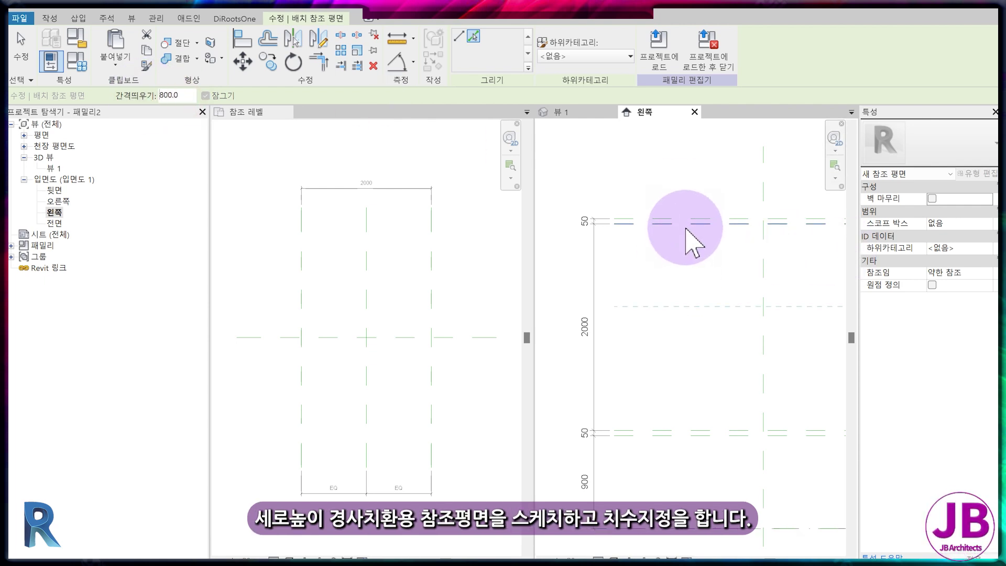
{"action": "type", "text": "di"}
{"action": "left_click", "coordinate": [687, 223]}
{"action": "left_click", "coordinate": [669, 308]}
{"action": "left_click", "coordinate": [623, 272]}
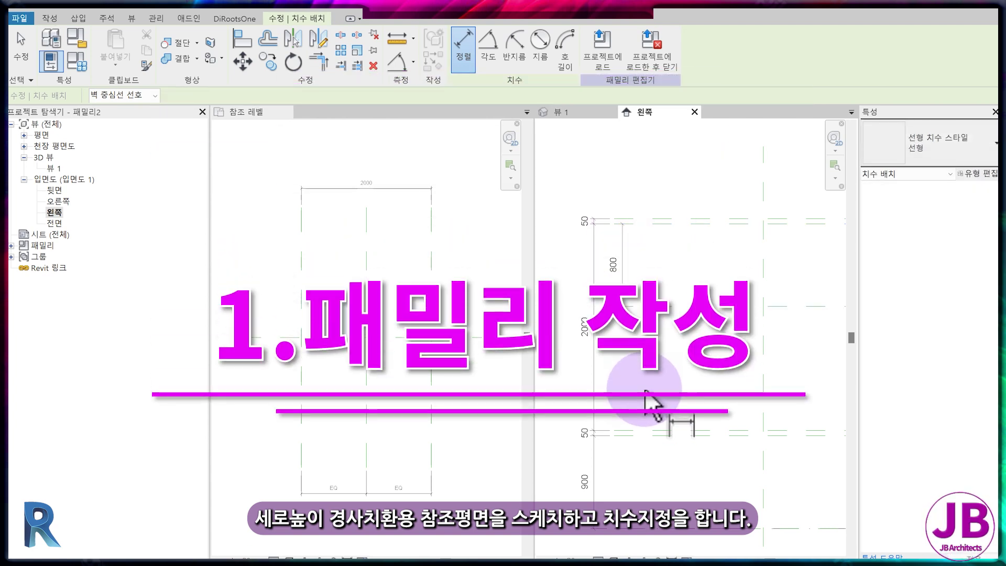
{"action": "key", "text": "Escape"}
{"action": "key", "text": "Escape"}
{"action": "scroll", "coordinate": [404, 247], "scroll_direction": "up", "scroll_amount": 3}
{"action": "scroll", "coordinate": [452, 318], "scroll_direction": "down", "scroll_amount": 2}
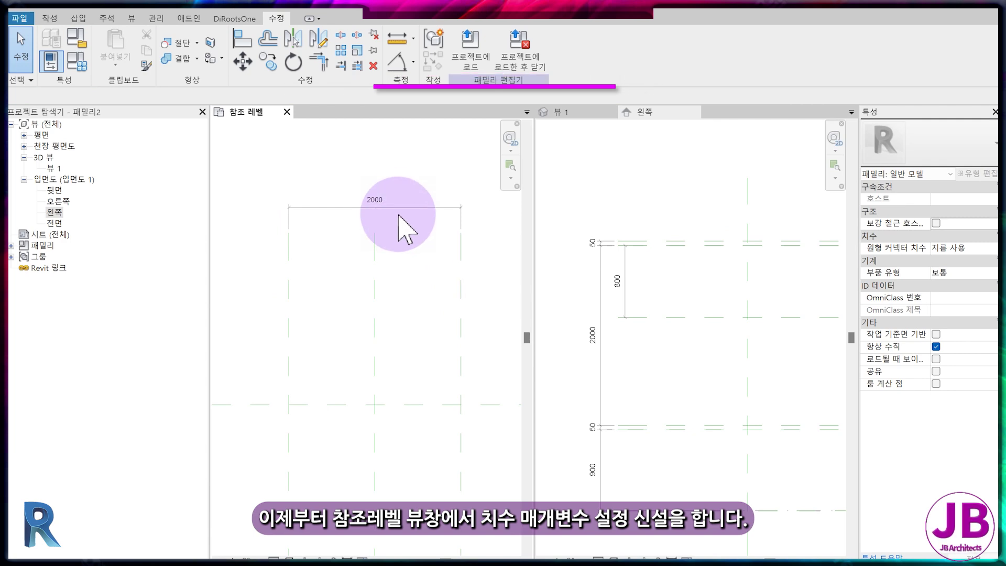
- Label the horizontal 2000 dimension with new parameter 패널길이 grouped under 구속조건
{"action": "left_click", "coordinate": [399, 210]}
{"action": "left_click", "coordinate": [590, 49]}
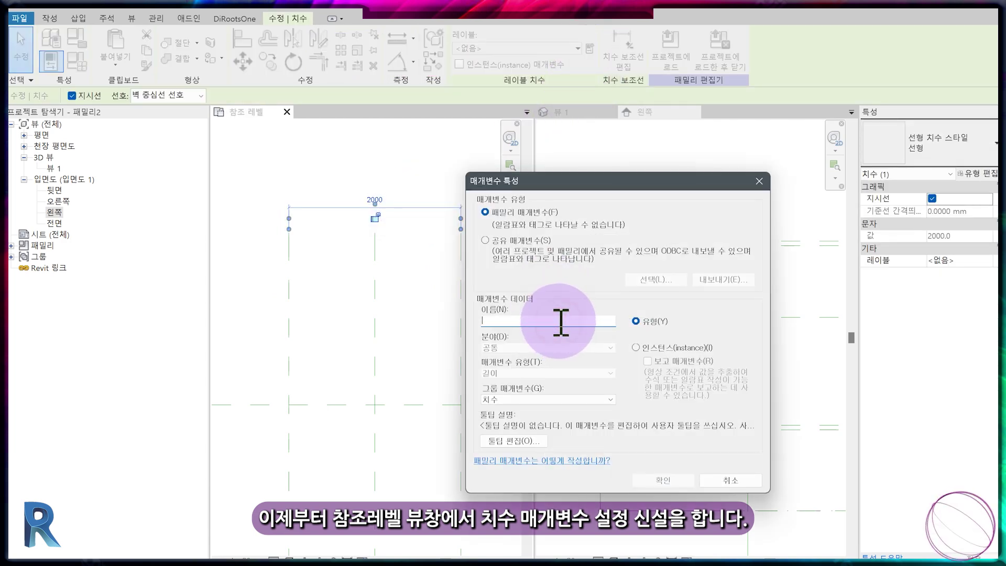
{"action": "type", "text": "패널길이"}
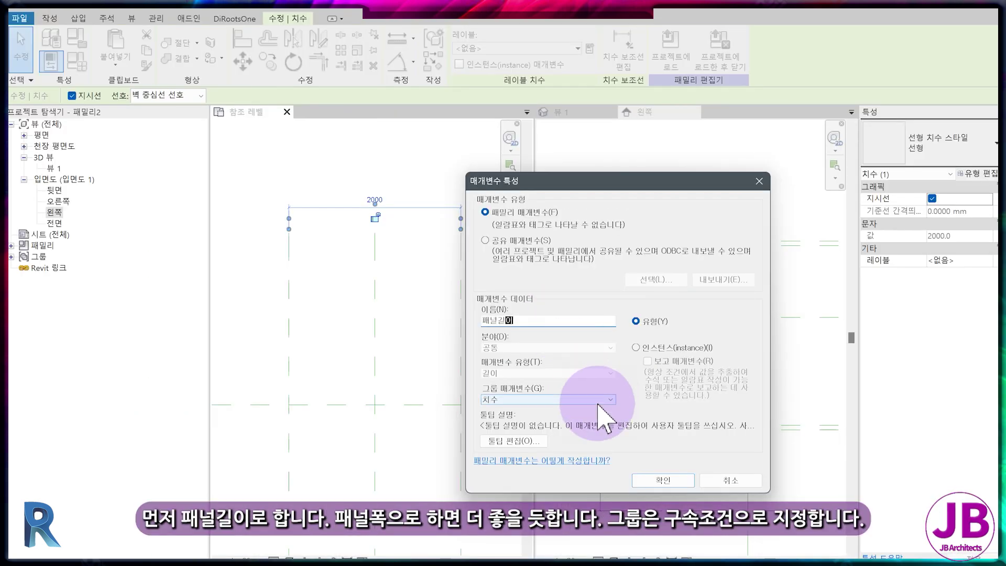
{"action": "left_click", "coordinate": [603, 400]}
{"action": "scroll", "coordinate": [573, 270], "scroll_direction": "up", "scroll_amount": 5}
{"action": "left_click", "coordinate": [546, 180]}
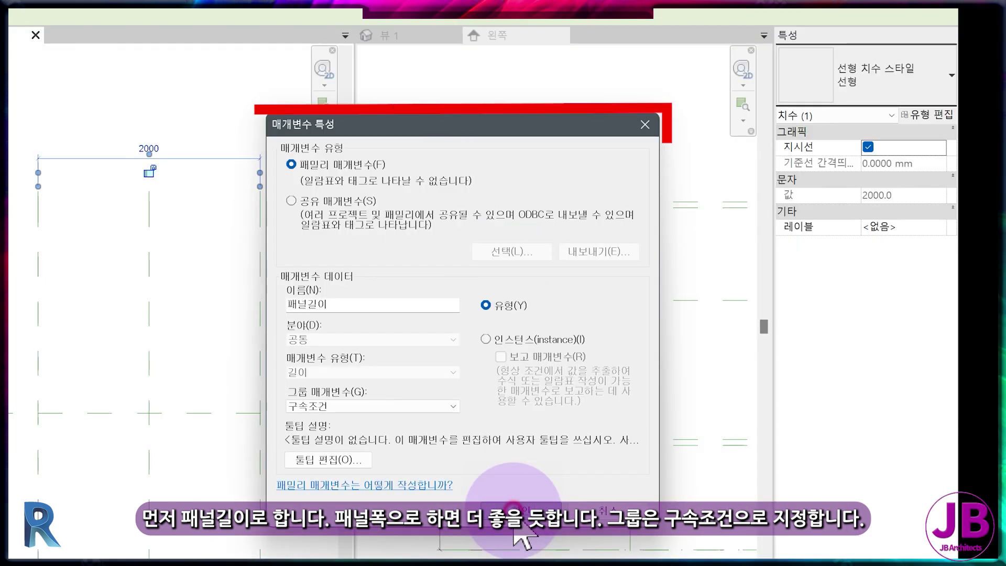
{"action": "left_click", "coordinate": [516, 509]}
- Label the 900 dimension with new parameter 하부높이
{"action": "left_click", "coordinate": [602, 468]}
{"action": "left_click", "coordinate": [589, 48]}
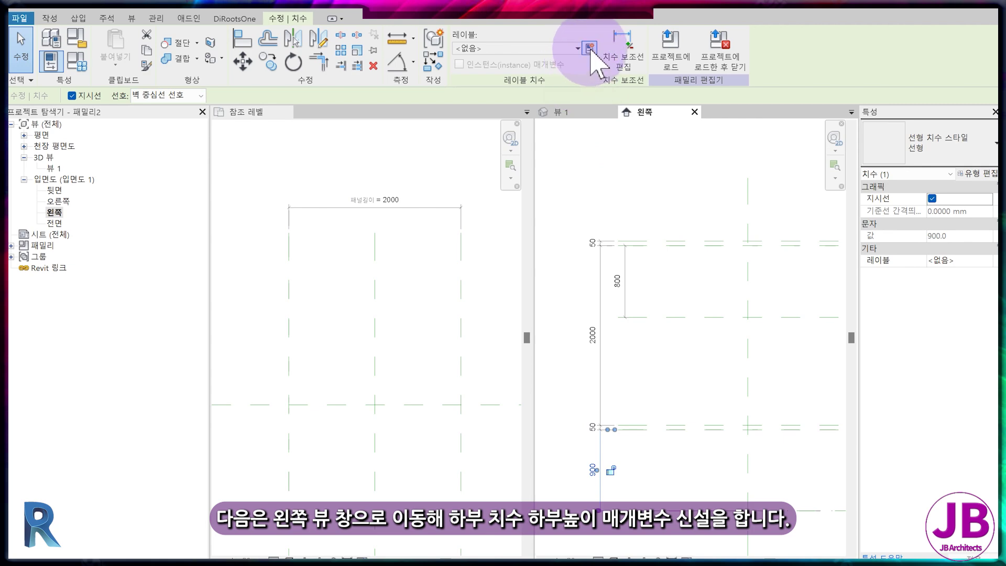
{"action": "type", "text": "하부높이"}
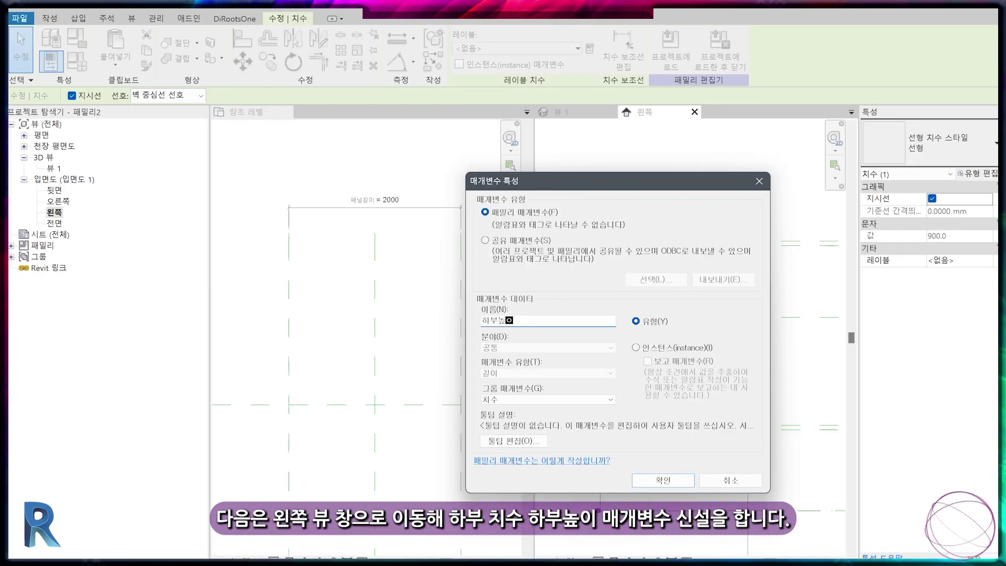
{"action": "left_click", "coordinate": [519, 508]}
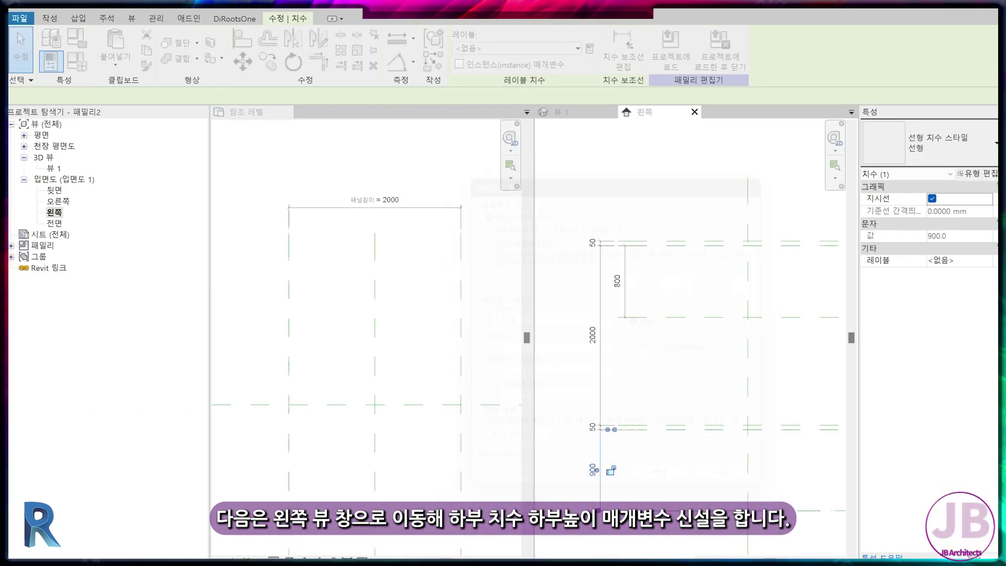
- Label the vertical 2000 dimension with new parameter 패널높이 under 구속조건
{"action": "left_click", "coordinate": [595, 333]}
{"action": "left_click", "coordinate": [589, 48]}
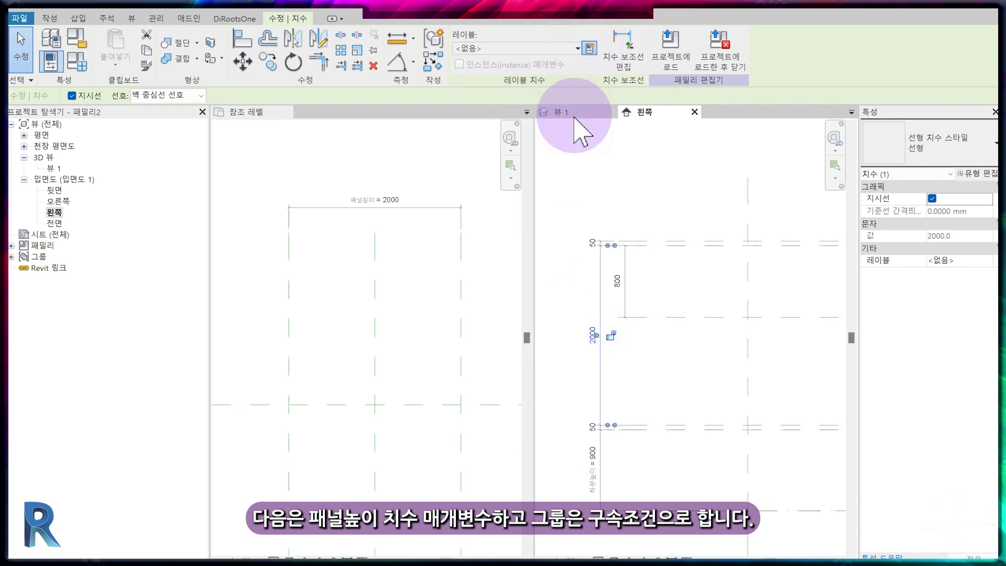
{"action": "left_click", "coordinate": [511, 321]}
{"action": "type", "text": "패널높이"}
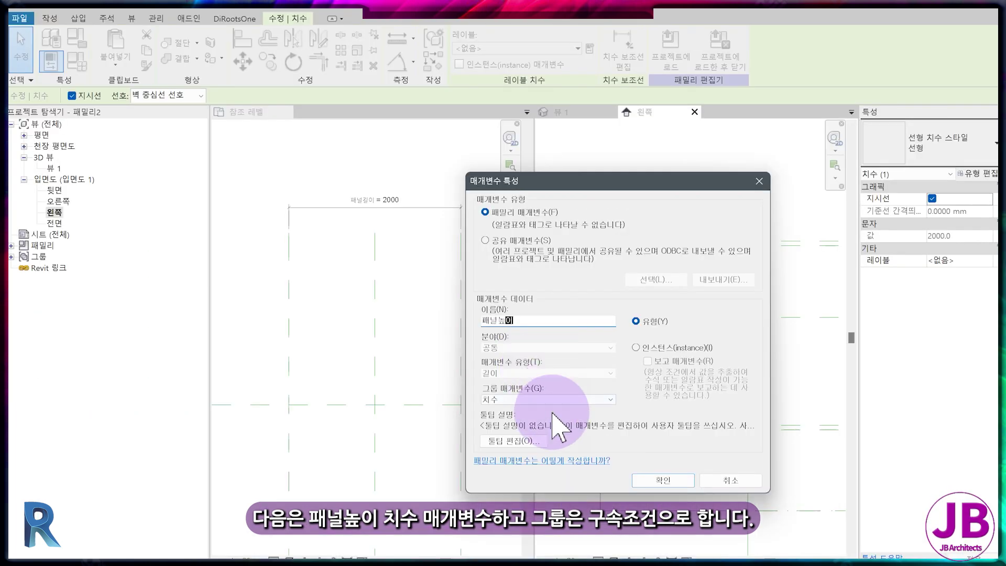
{"action": "left_click", "coordinate": [561, 401]}
{"action": "scroll", "coordinate": [530, 291], "scroll_direction": "up", "scroll_amount": 5}
{"action": "left_click", "coordinate": [529, 178]}
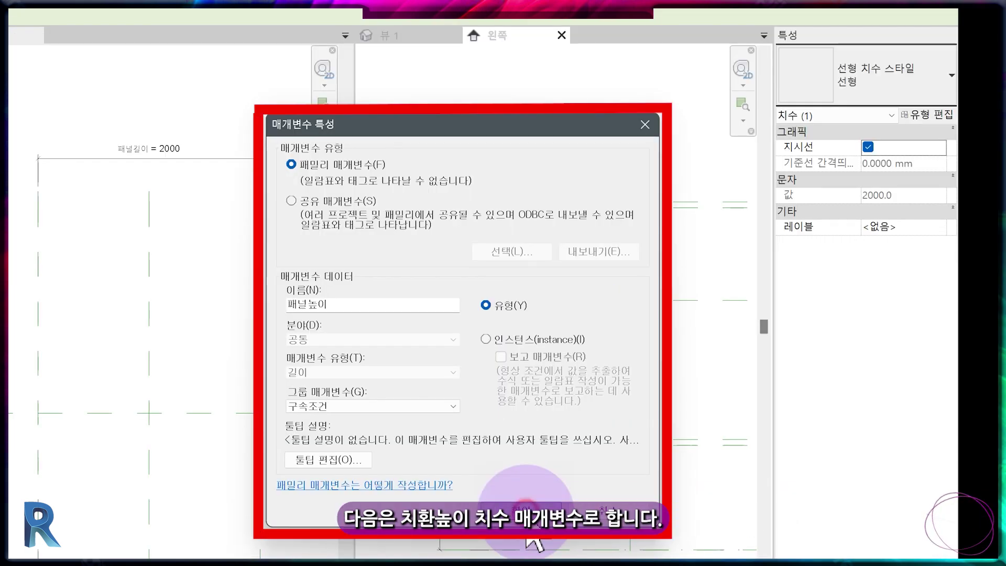
{"action": "left_click", "coordinate": [527, 511]}
- Label the 800 dimension with new parameter 치환높이
{"action": "left_click", "coordinate": [625, 276]}
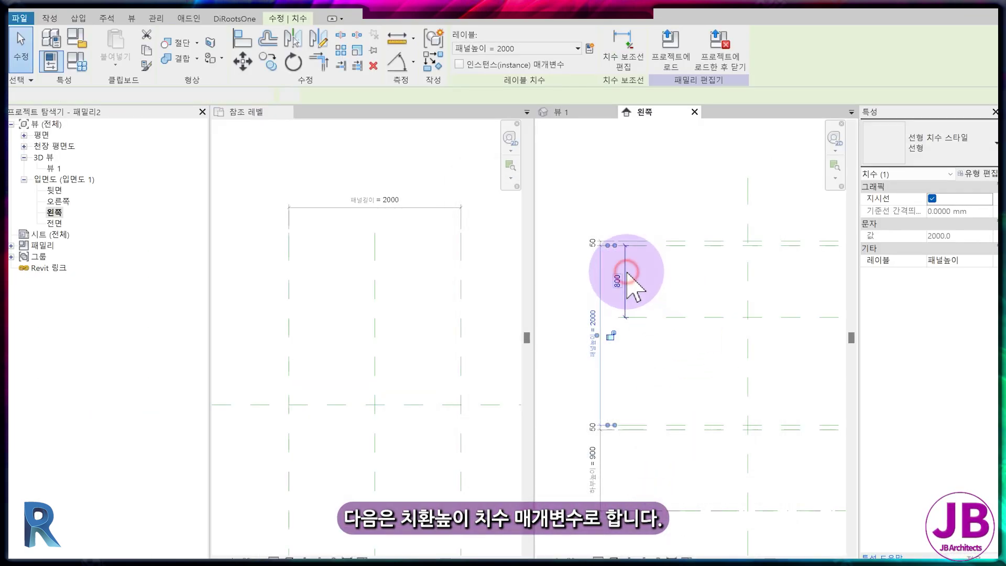
{"action": "left_click", "coordinate": [591, 49]}
{"action": "left_click", "coordinate": [490, 317]}
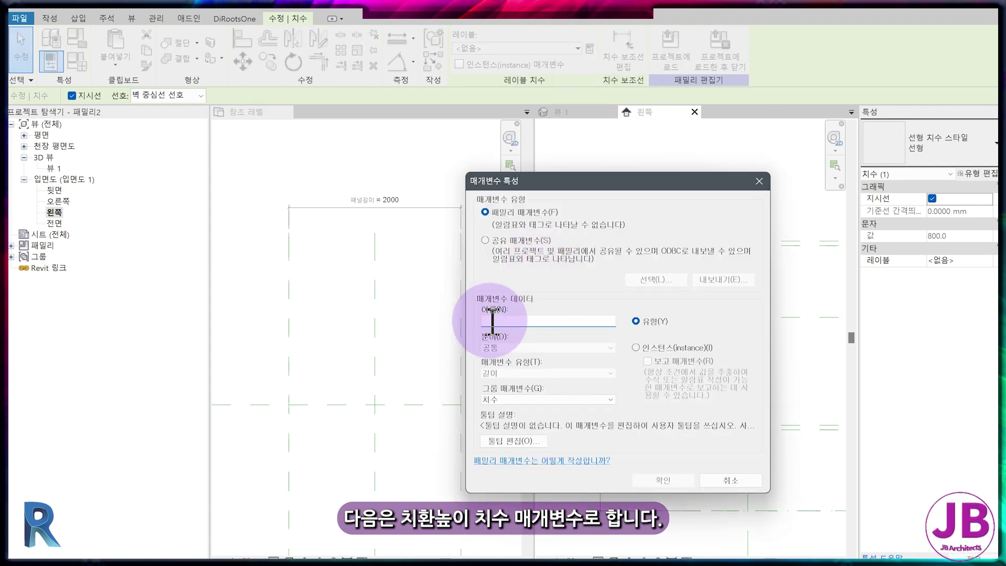
{"action": "type", "text": "치환높이"}
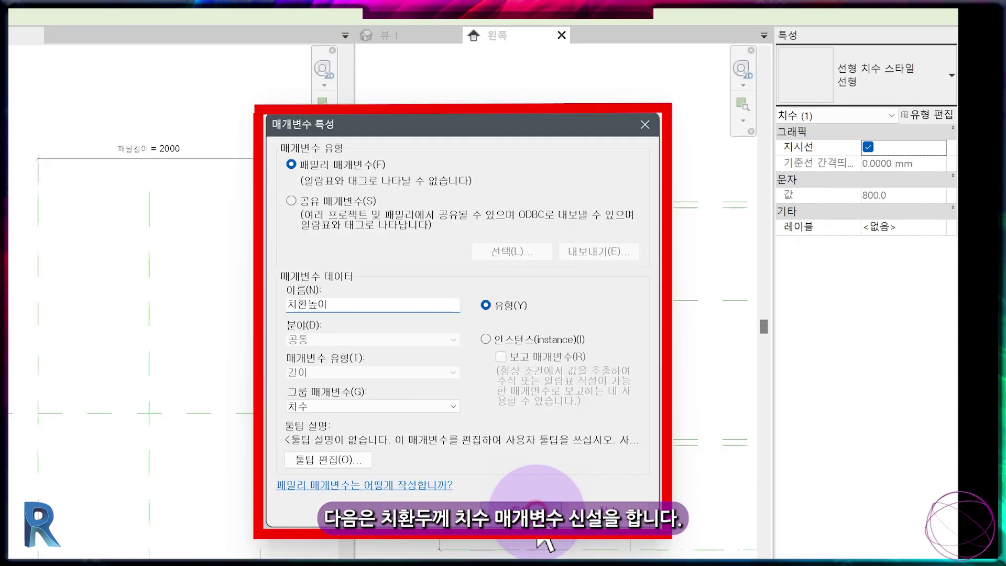
{"action": "left_click", "coordinate": [540, 537]}
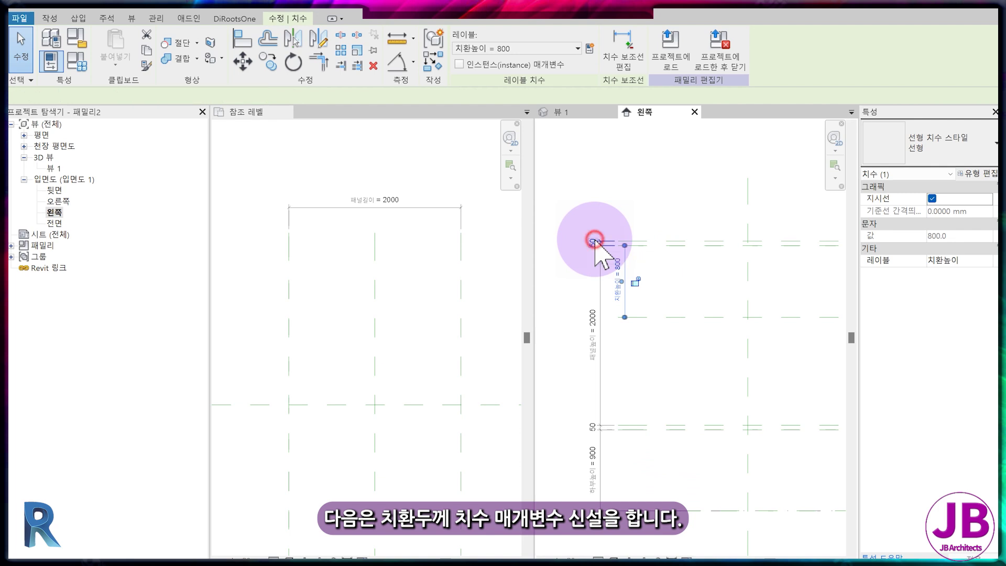
- Create parameter 치환두께 on the upper 50 and apply it to the lower 50
{"action": "left_click", "coordinate": [594, 241]}
{"action": "left_click", "coordinate": [591, 49]}
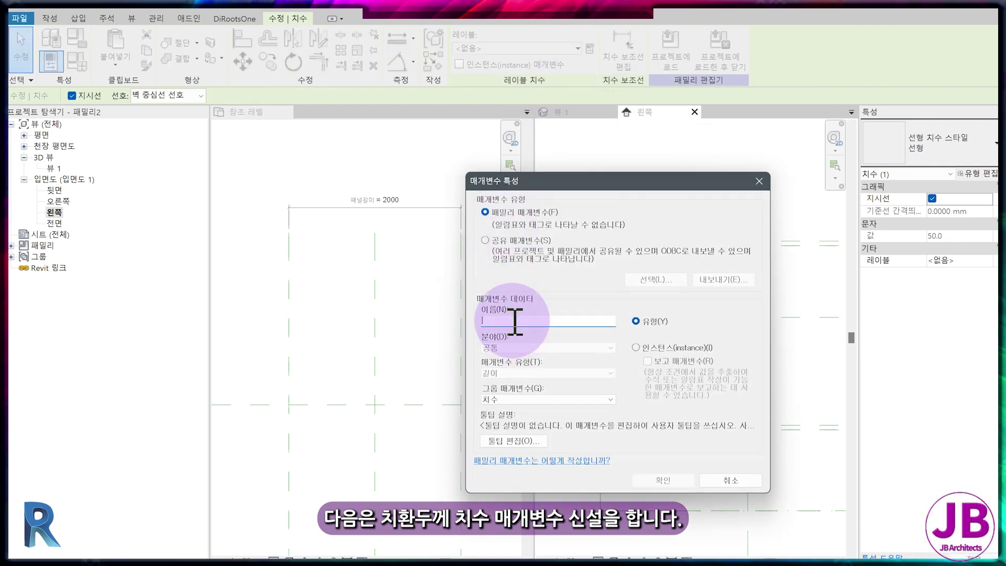
{"action": "type", "text": "치환두께"}
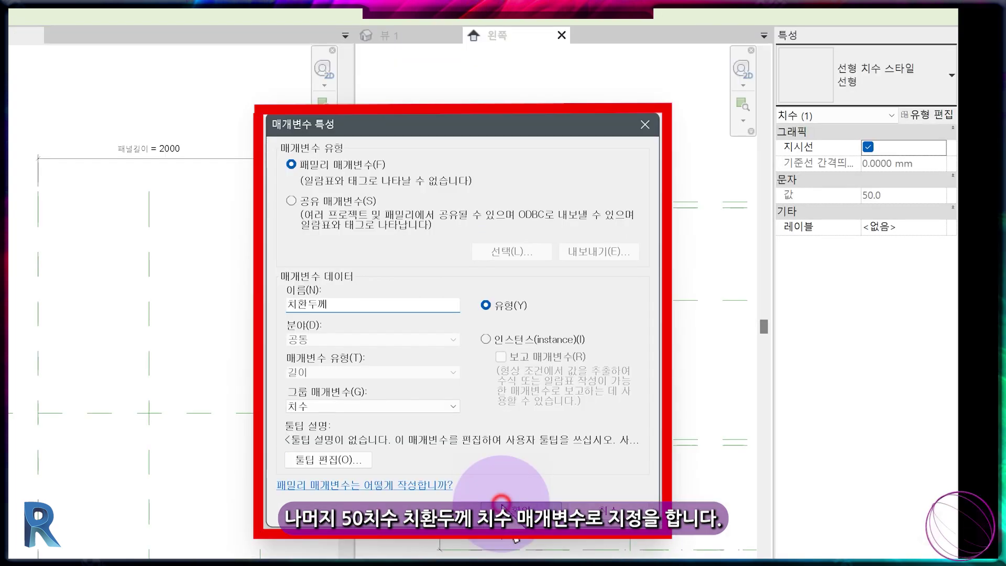
{"action": "left_click", "coordinate": [502, 503]}
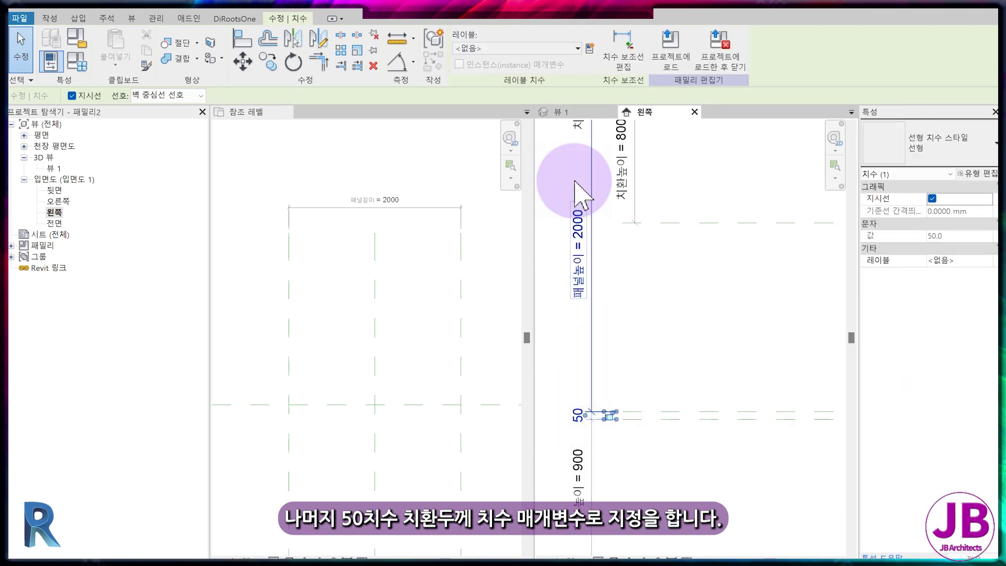
{"action": "left_click", "coordinate": [566, 49]}
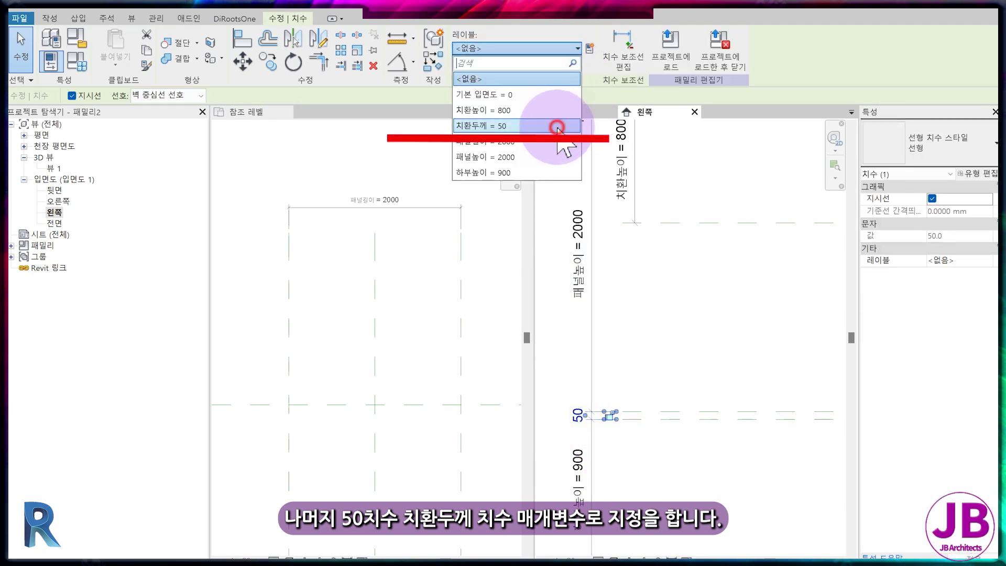
{"action": "left_click", "coordinate": [557, 128]}
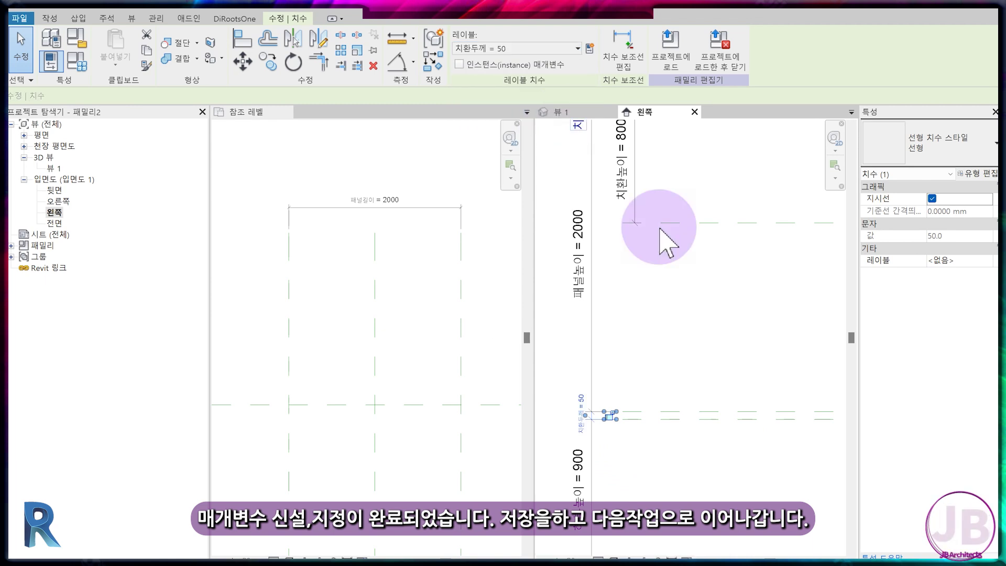
{"action": "left_click", "coordinate": [723, 320]}
- Move the bottom EQ dimension line up closer to the panel
{"action": "scroll", "coordinate": [703, 344], "scroll_direction": "down", "scroll_amount": 3}
{"action": "left_click", "coordinate": [438, 427]}
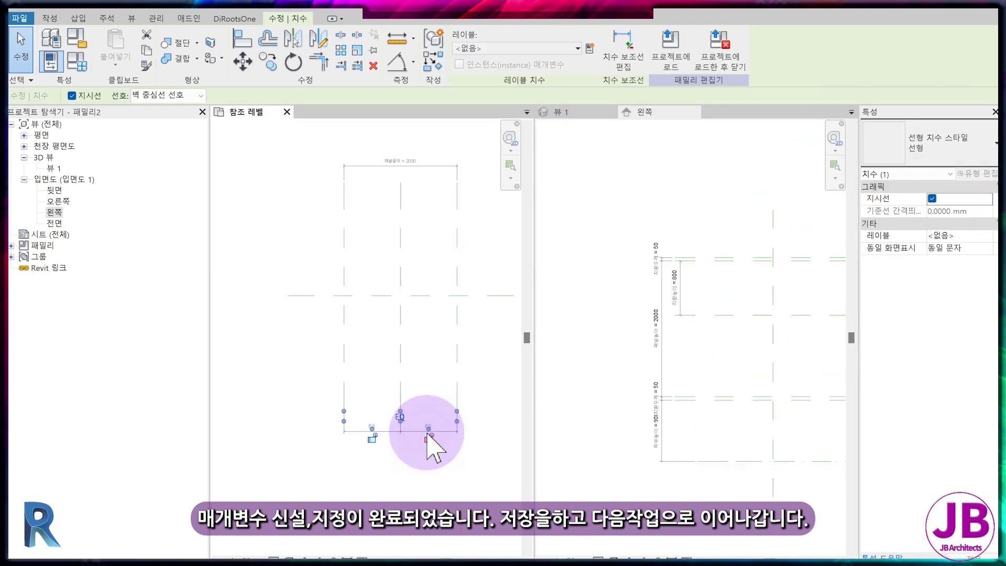
{"action": "left_click_drag", "start_coordinate": [444, 423], "coordinate": [434, 334]}
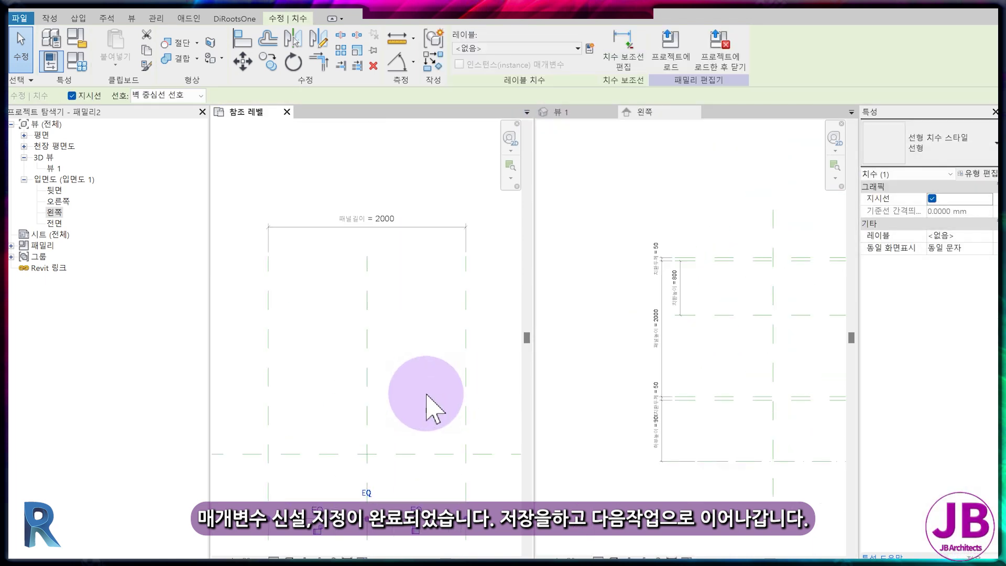
{"action": "scroll", "coordinate": [428, 404], "scroll_direction": "up", "scroll_amount": 2}
{"action": "left_click", "coordinate": [595, 416]}
{"action": "scroll", "coordinate": [598, 430], "scroll_direction": "up", "scroll_amount": 2}
{"action": "scroll", "coordinate": [618, 451], "scroll_direction": "up", "scroll_amount": 1}
{"action": "middle_click_drag", "start_coordinate": [618, 451], "coordinate": [580, 416]}
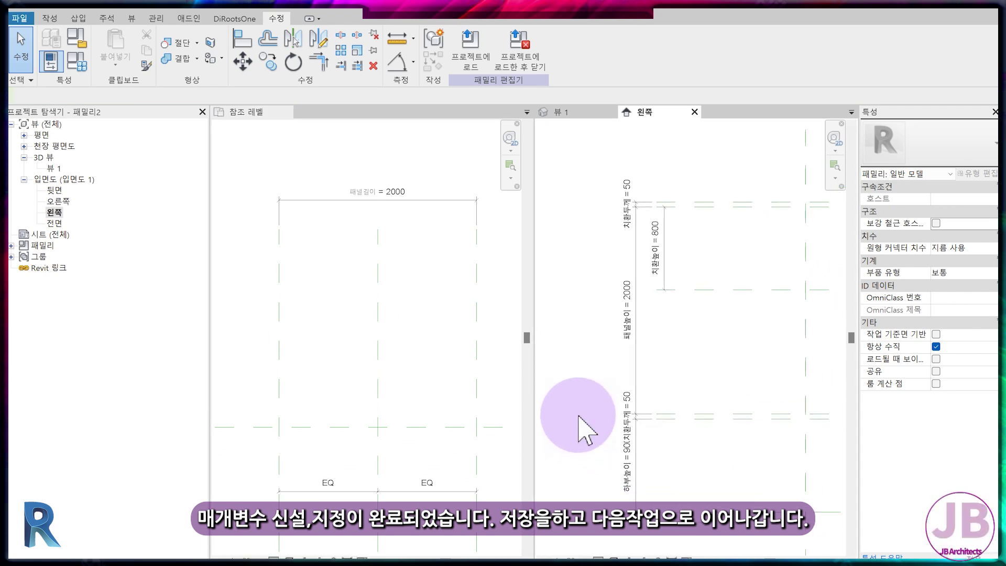
- Save the family as 창패널-V2.rfa
{"action": "key", "text": "ctrl+s"}
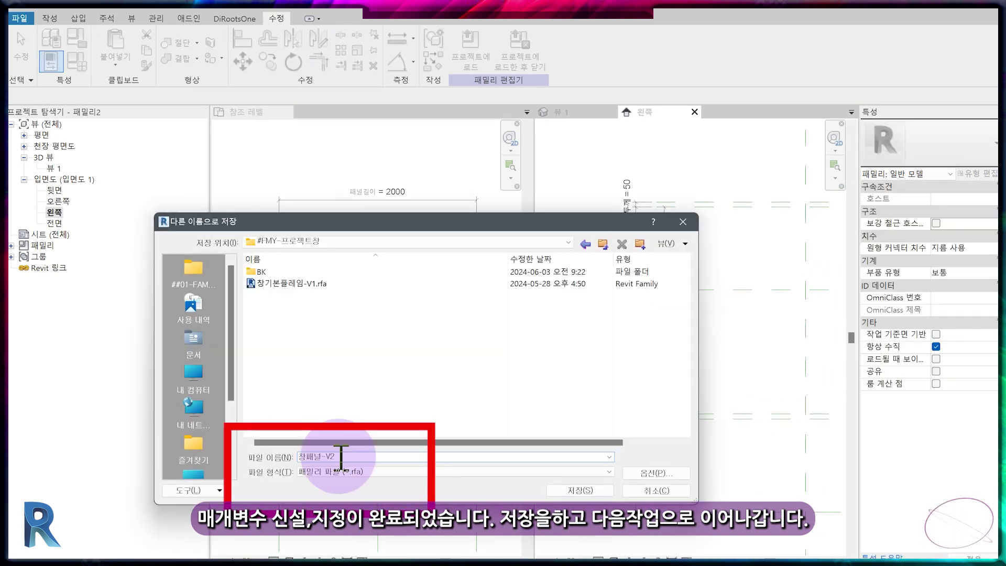
{"action": "key", "text": "Return"}
{"action": "left_click", "coordinate": [50, 18]}
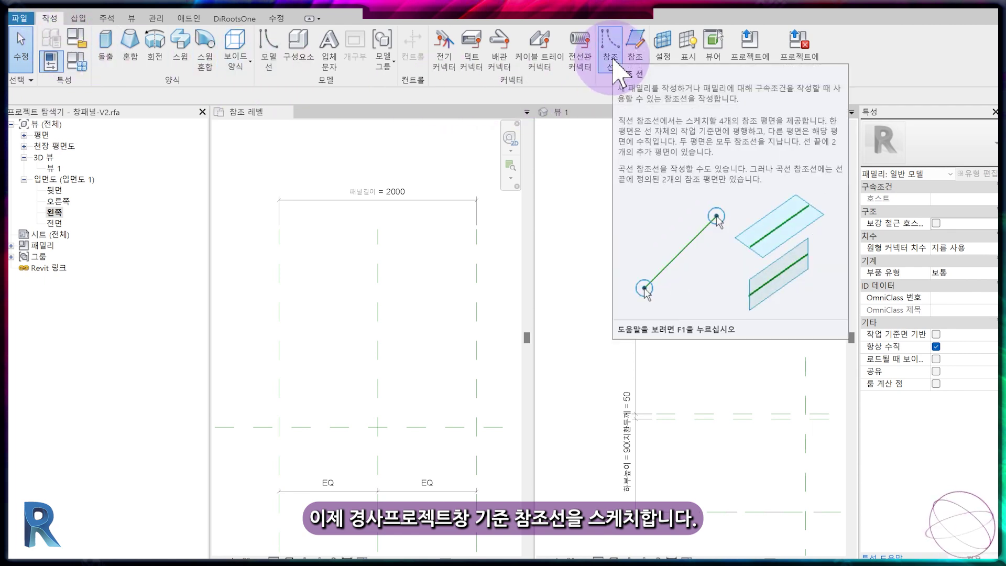
- Sketch a diagonal reference line upward from the plane intersection
{"action": "left_click", "coordinate": [609, 60]}
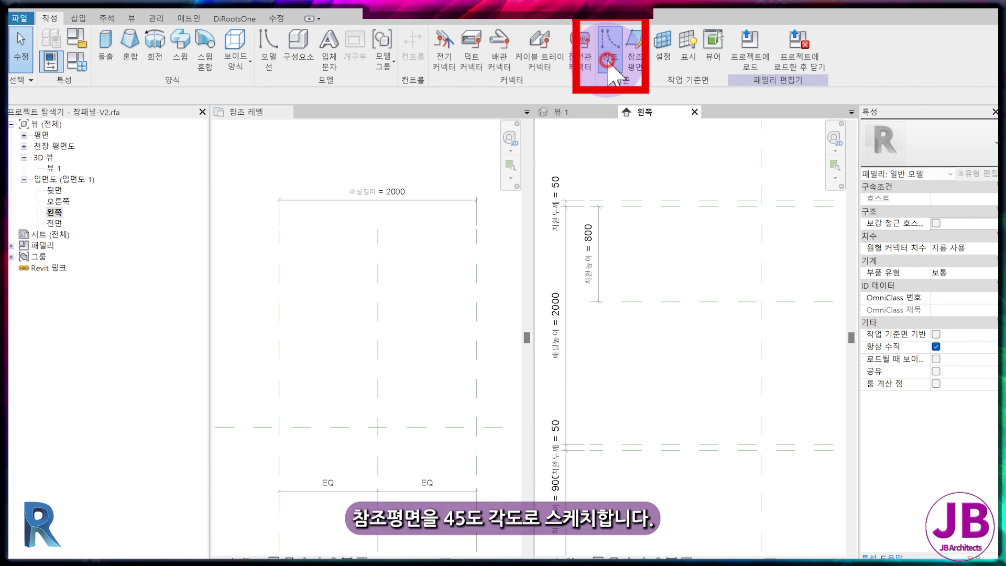
{"action": "left_click", "coordinate": [762, 207]}
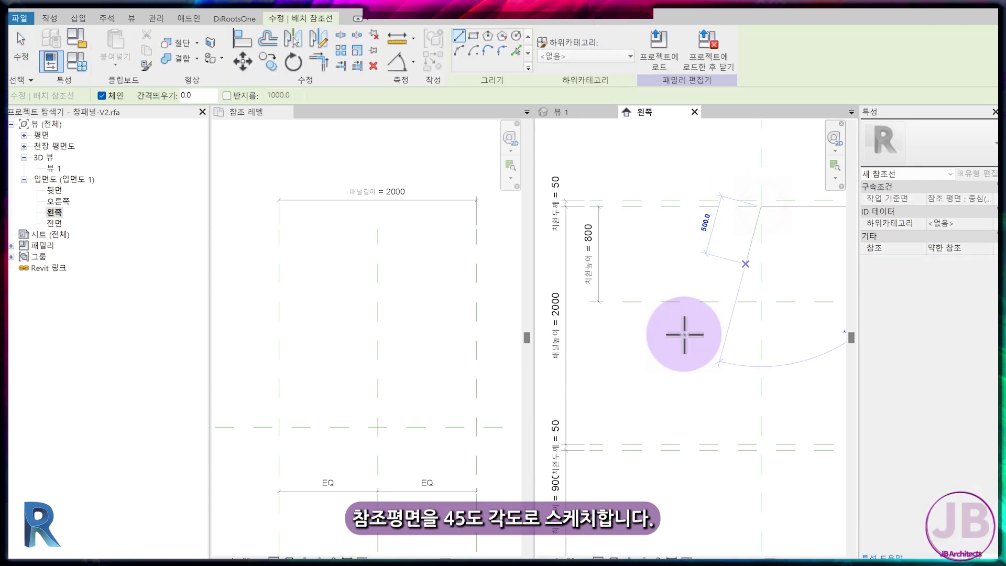
{"action": "left_click", "coordinate": [625, 401]}
{"action": "key", "text": "Escape"}
{"action": "key", "text": "Escape"}
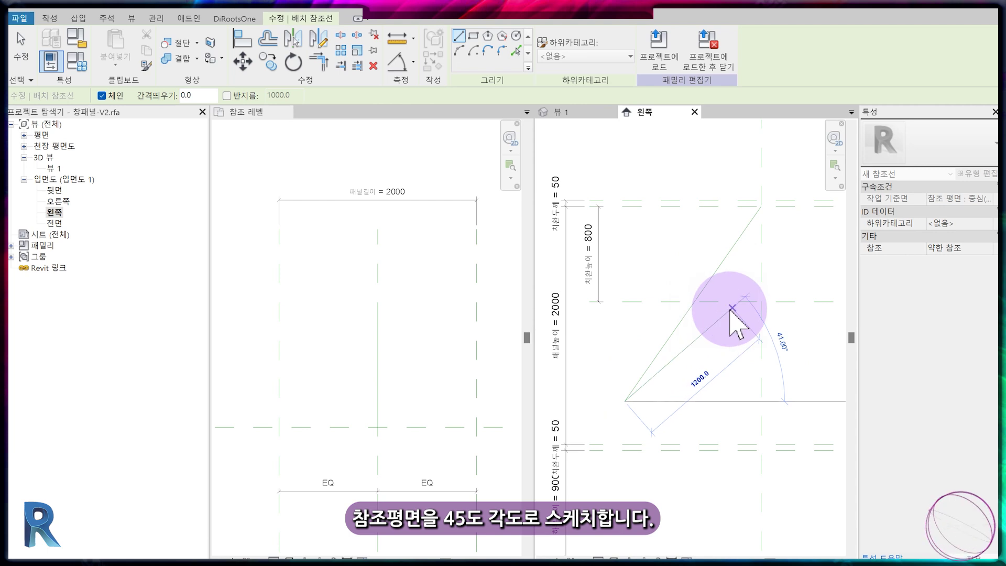
{"action": "middle_click_drag", "start_coordinate": [730, 310], "coordinate": [682, 322]}
- Align and lock the reference line's top end to the vertical plane
{"action": "key", "text": "a"}
{"action": "key", "text": "l"}
{"action": "scroll", "coordinate": [721, 293], "scroll_direction": "up", "scroll_amount": 5}
{"action": "scroll", "coordinate": [719, 246], "scroll_direction": "up", "scroll_amount": 3}
{"action": "left_click", "coordinate": [707, 219]}
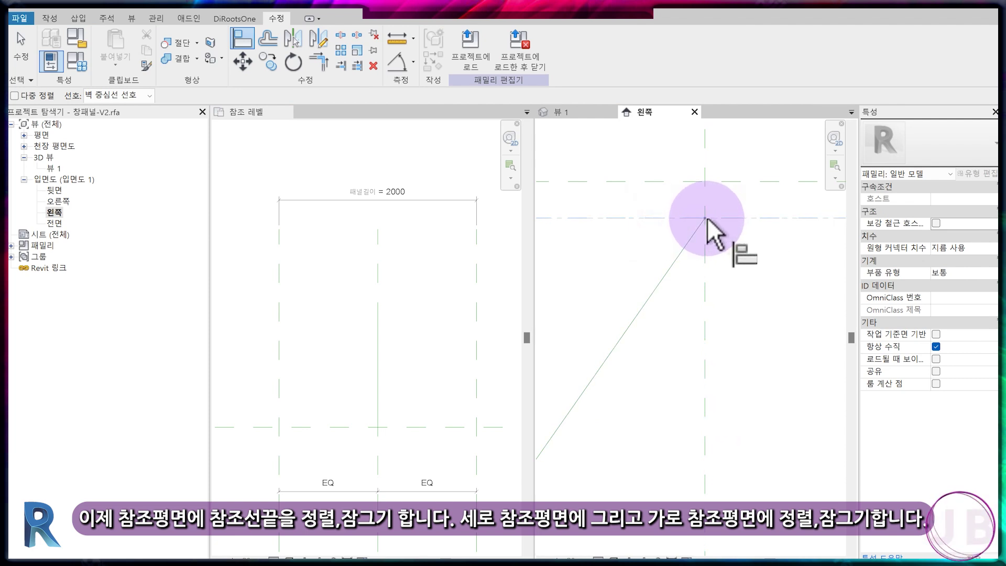
{"action": "scroll", "coordinate": [750, 291], "scroll_direction": "down", "scroll_amount": 3}
{"action": "scroll", "coordinate": [738, 310], "scroll_direction": "down", "scroll_amount": 3}
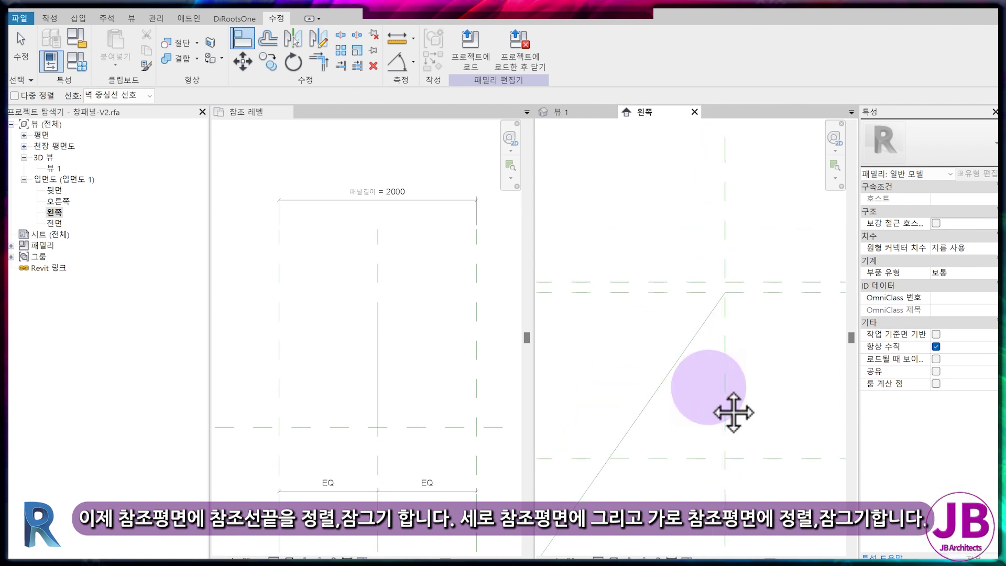
- Place a 35° angular dimension between the reference line and vertical plane
{"action": "key", "text": "d"}
{"action": "key", "text": "i"}
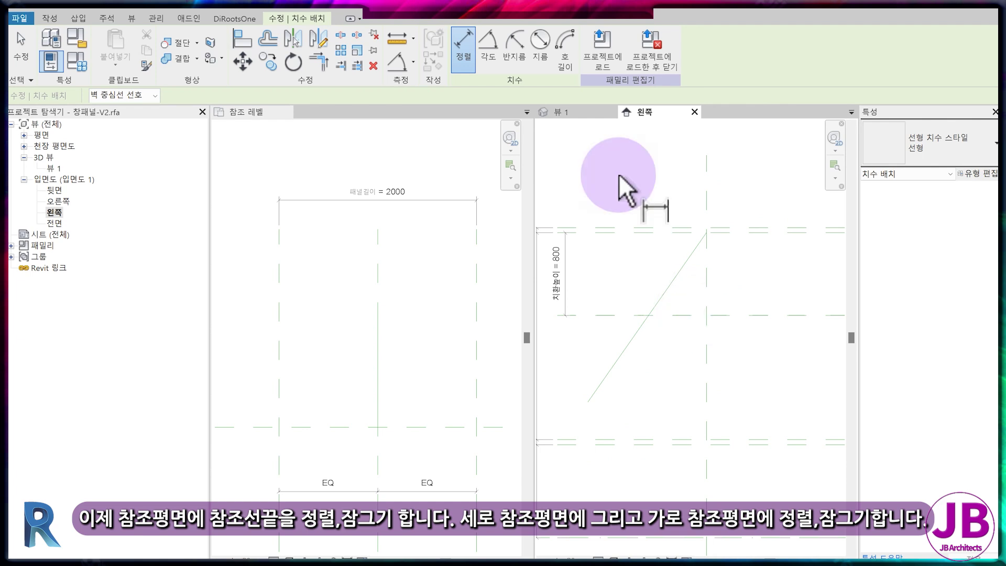
{"action": "left_click", "coordinate": [488, 50]}
{"action": "left_click", "coordinate": [621, 365]}
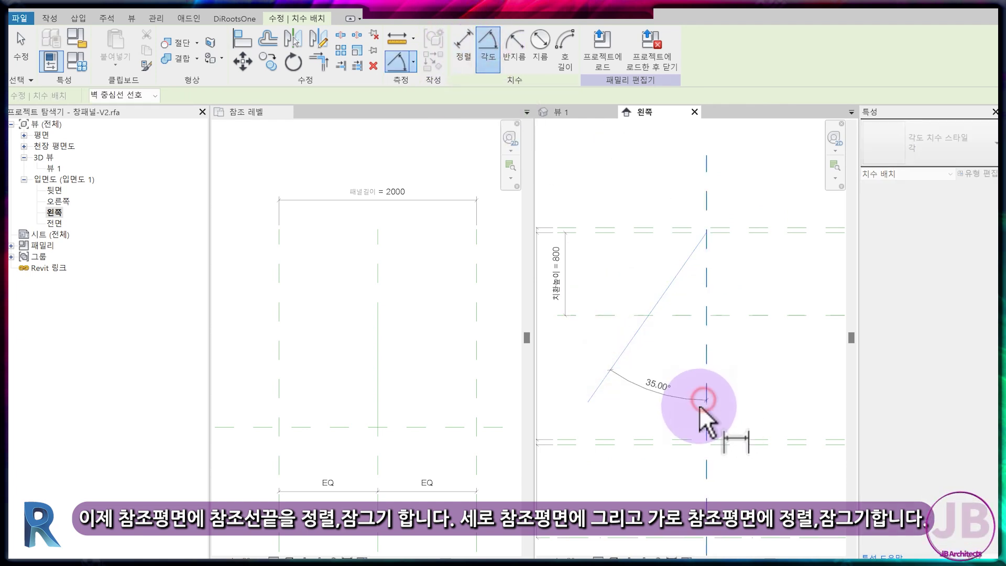
{"action": "left_click", "coordinate": [629, 479]}
- Label the 35° angular dimension with a new parameter named 각
{"action": "key", "text": "Escape"}
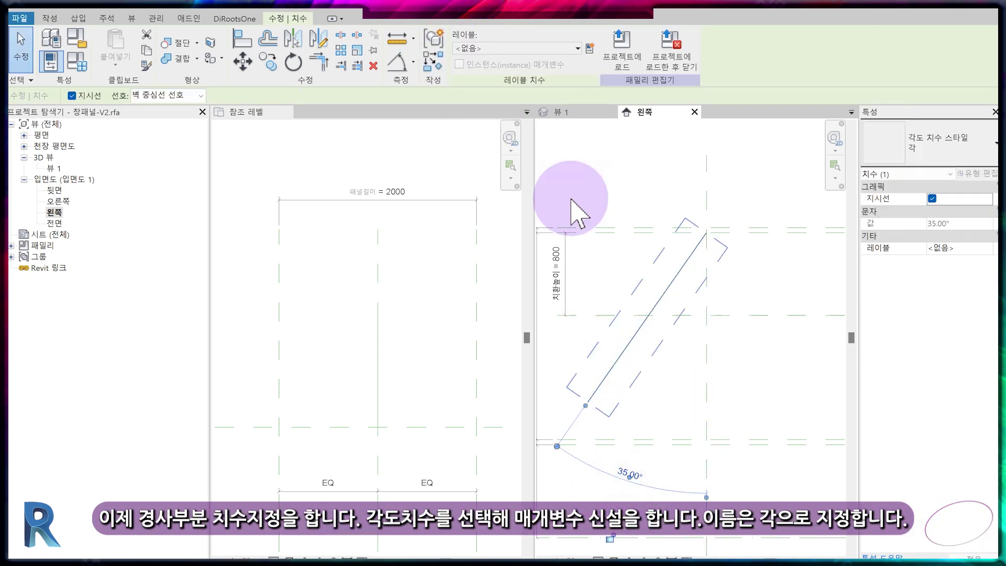
{"action": "left_click", "coordinate": [590, 48]}
{"action": "type", "text": "각"}
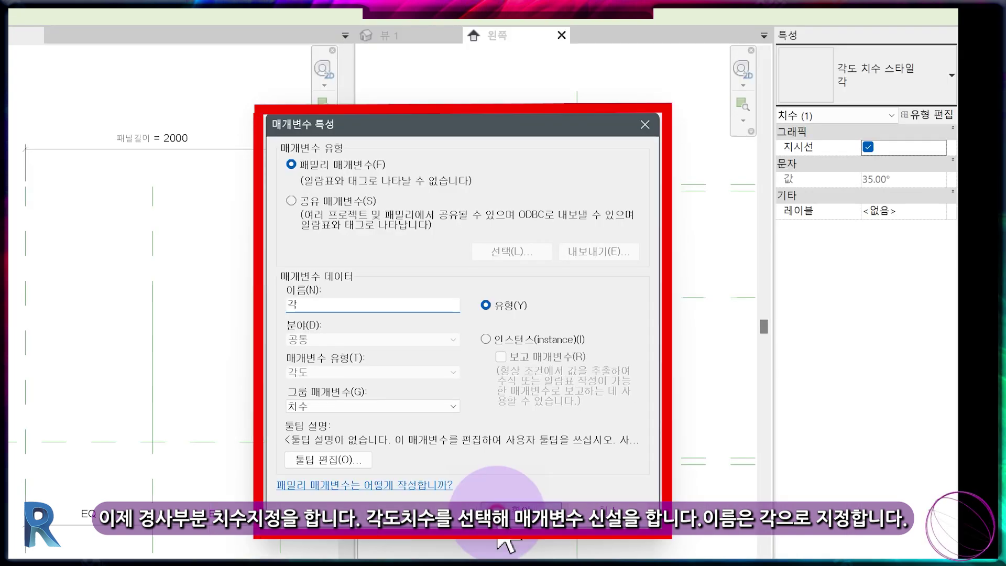
{"action": "left_click", "coordinate": [498, 508]}
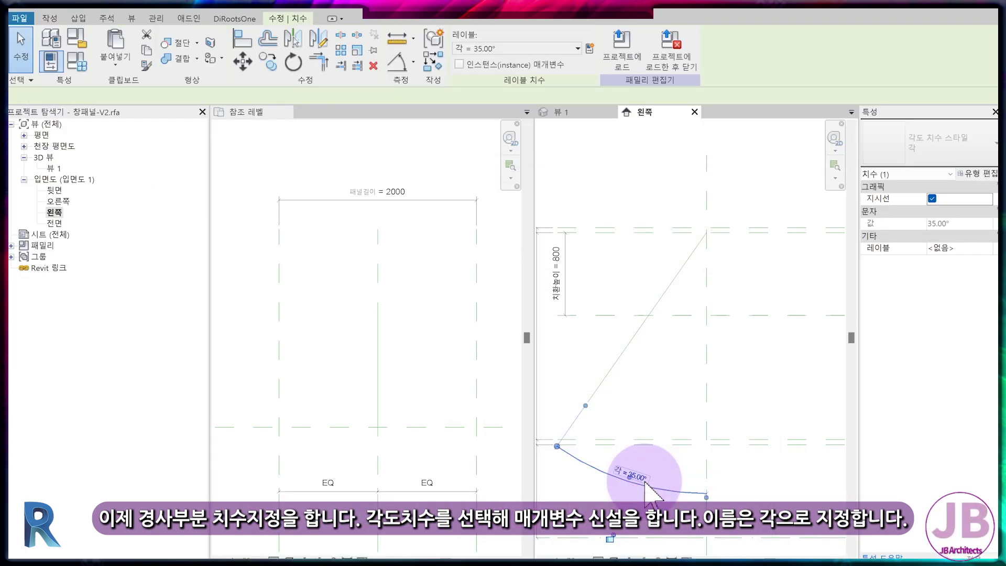
{"action": "key", "text": "Escape"}
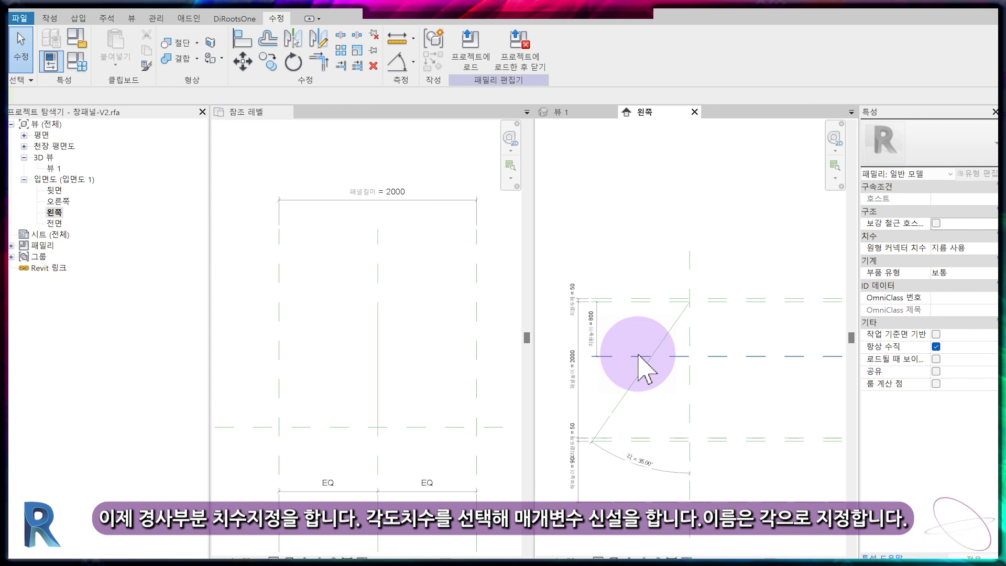
{"action": "middle_click_drag", "start_coordinate": [665, 378], "coordinate": [702, 342]}
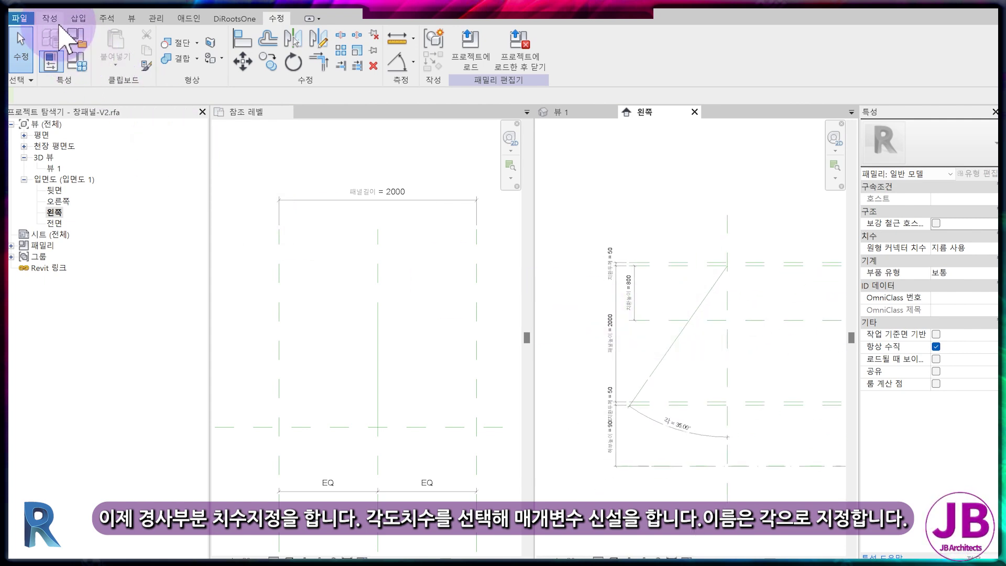
{"action": "left_click", "coordinate": [104, 20]}
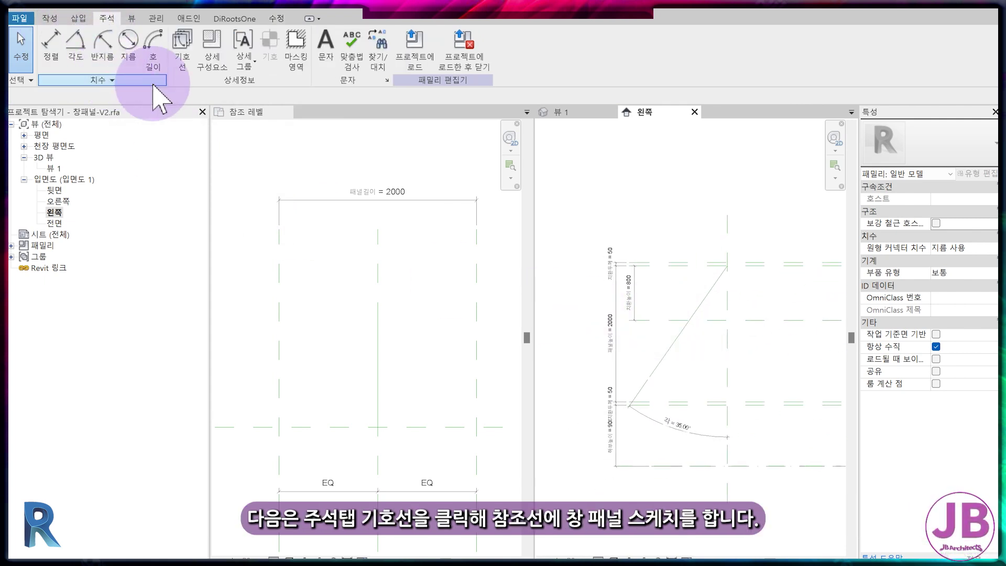
- Set symbolic lines to 은선 [절단] on the angled reference line's work plane
{"action": "left_click", "coordinate": [183, 65]}
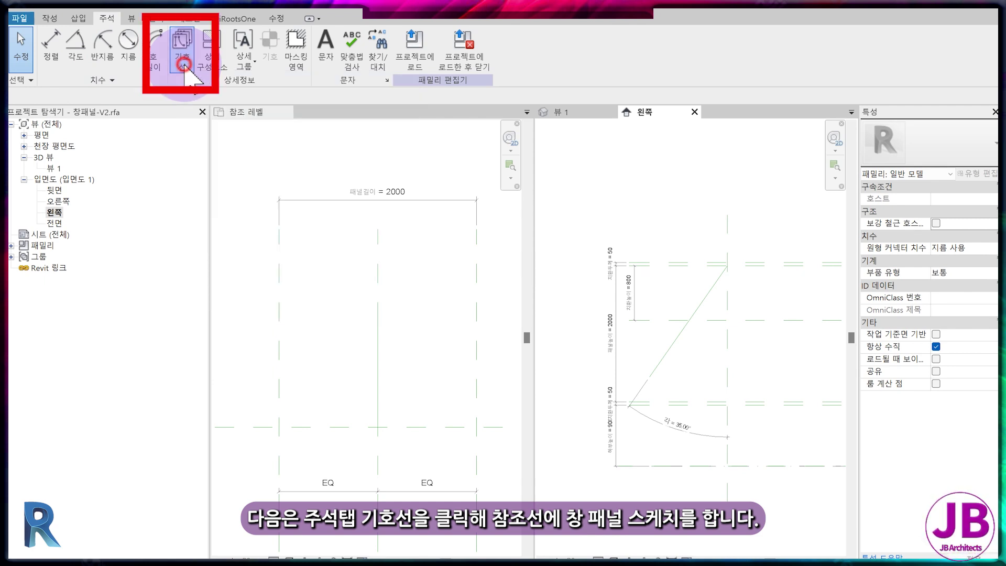
{"action": "left_click", "coordinate": [603, 55]}
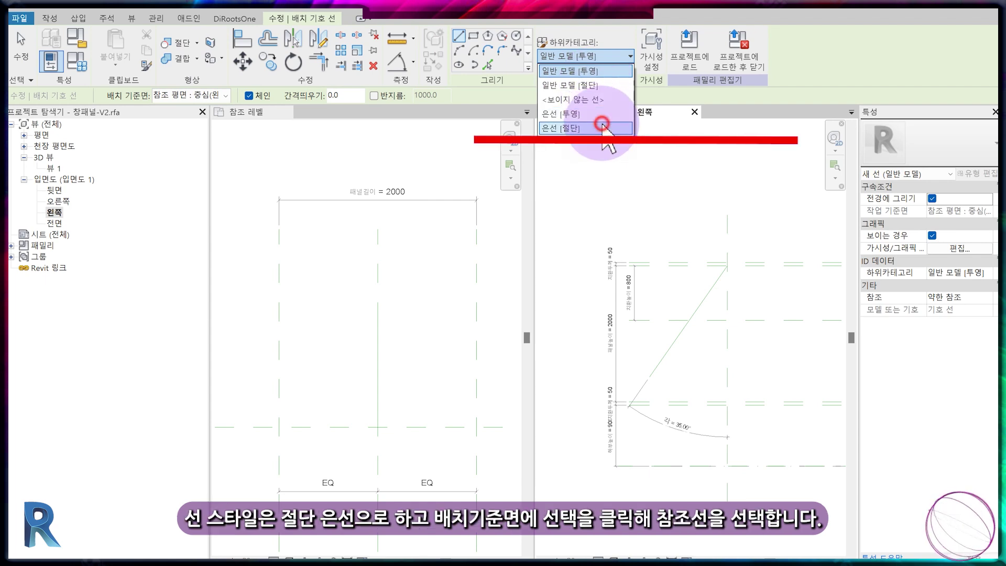
{"action": "left_click", "coordinate": [603, 126]}
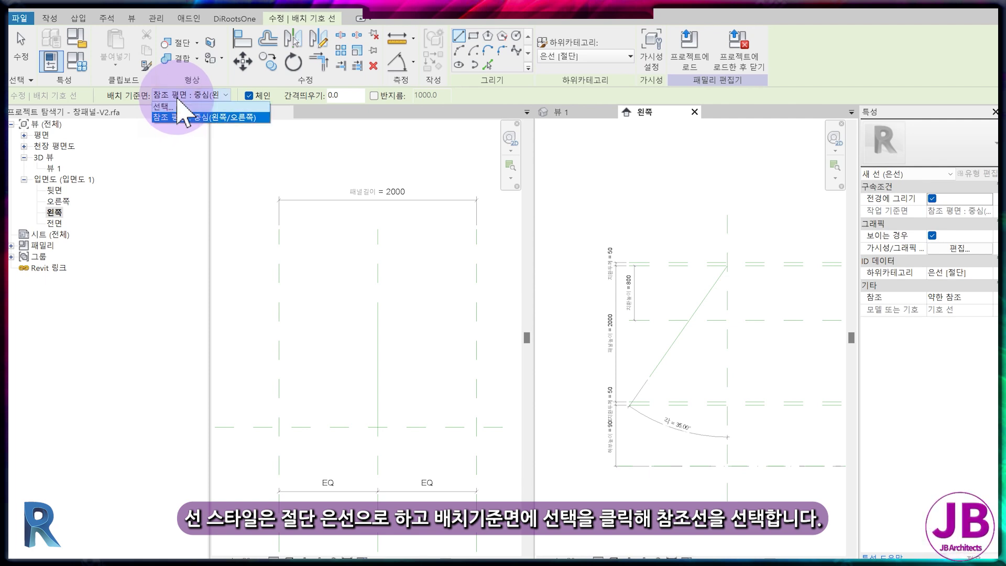
{"action": "left_click", "coordinate": [178, 106]}
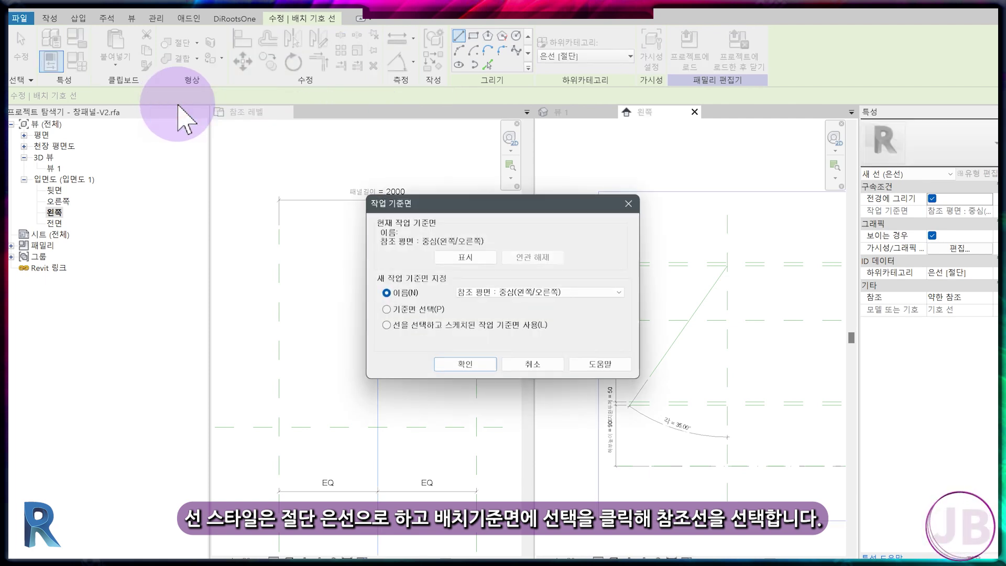
{"action": "left_click", "coordinate": [396, 310]}
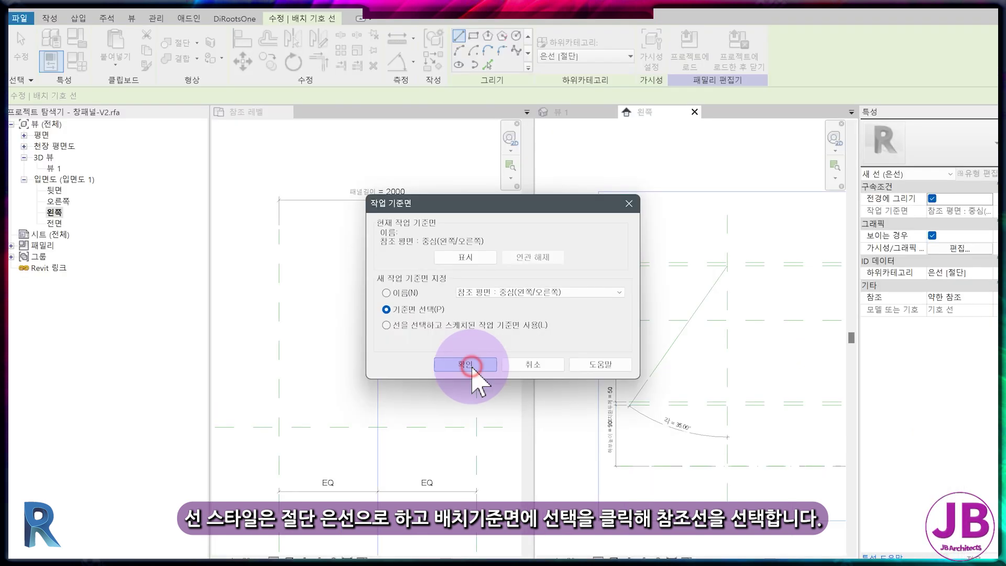
{"action": "left_click", "coordinate": [462, 385]}
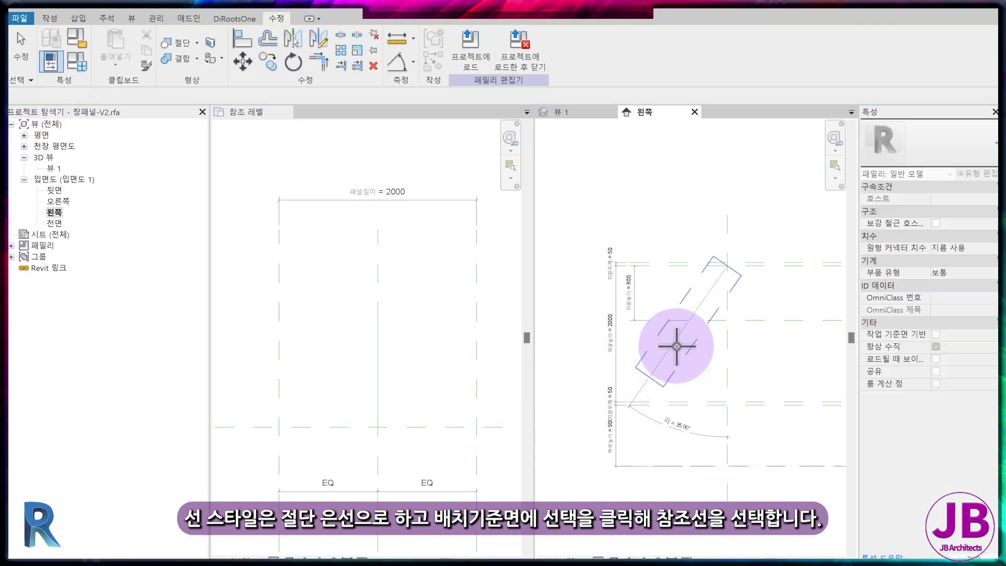
{"action": "left_click", "coordinate": [677, 345]}
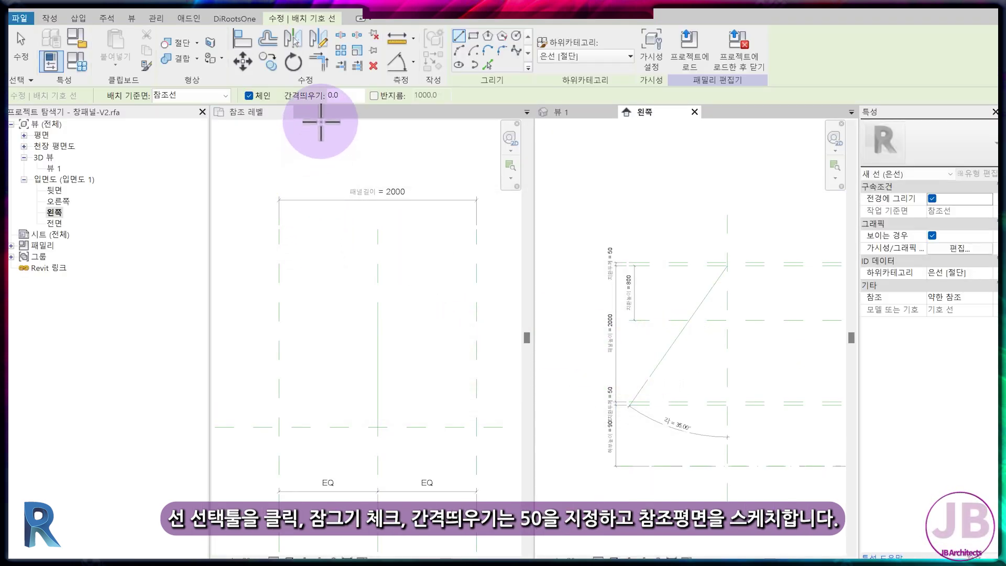
- Create symbolic lines offset 50 from the angled reference line using Pick Lines
{"action": "left_click", "coordinate": [489, 64]}
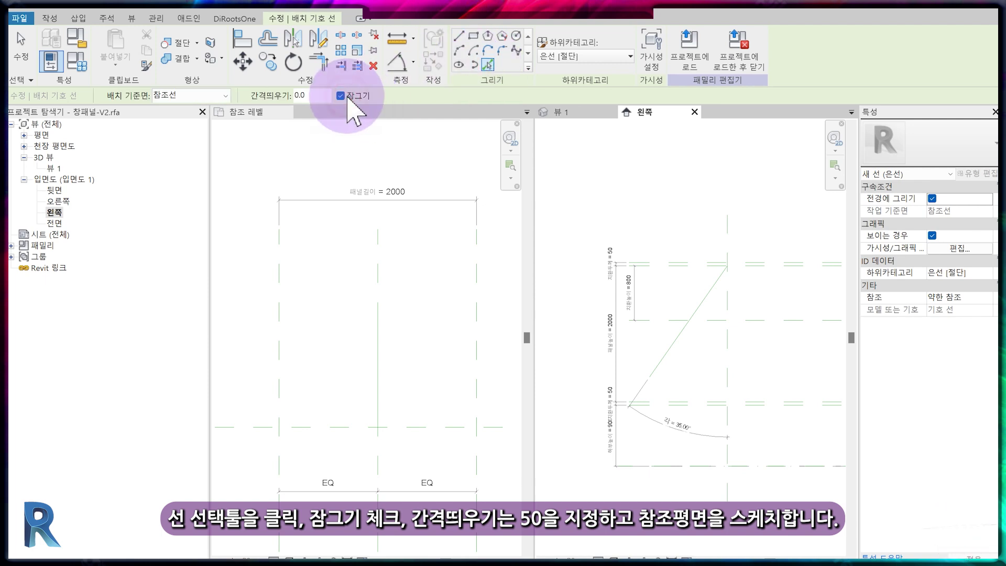
{"action": "left_click", "coordinate": [320, 94]}
{"action": "type", "text": "50"}
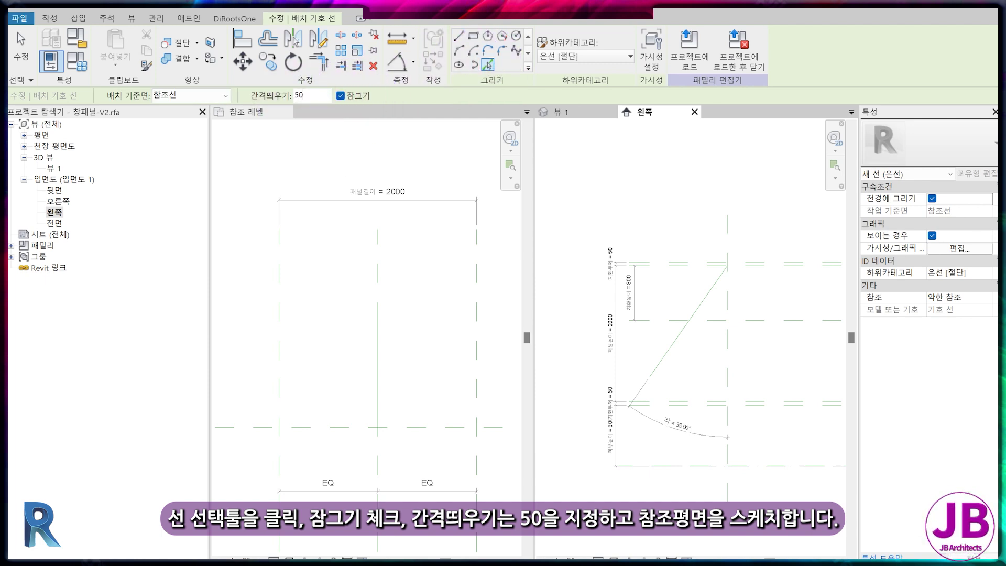
{"action": "scroll", "coordinate": [736, 280], "scroll_direction": "up", "scroll_amount": 1}
{"action": "scroll", "coordinate": [736, 273], "scroll_direction": "up", "scroll_amount": 5}
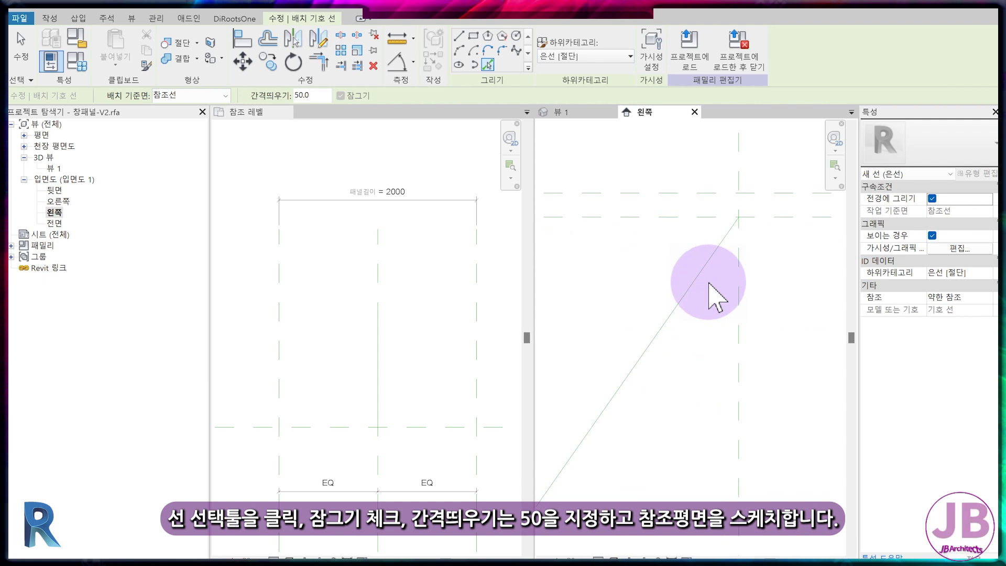
{"action": "left_click", "coordinate": [700, 286]}
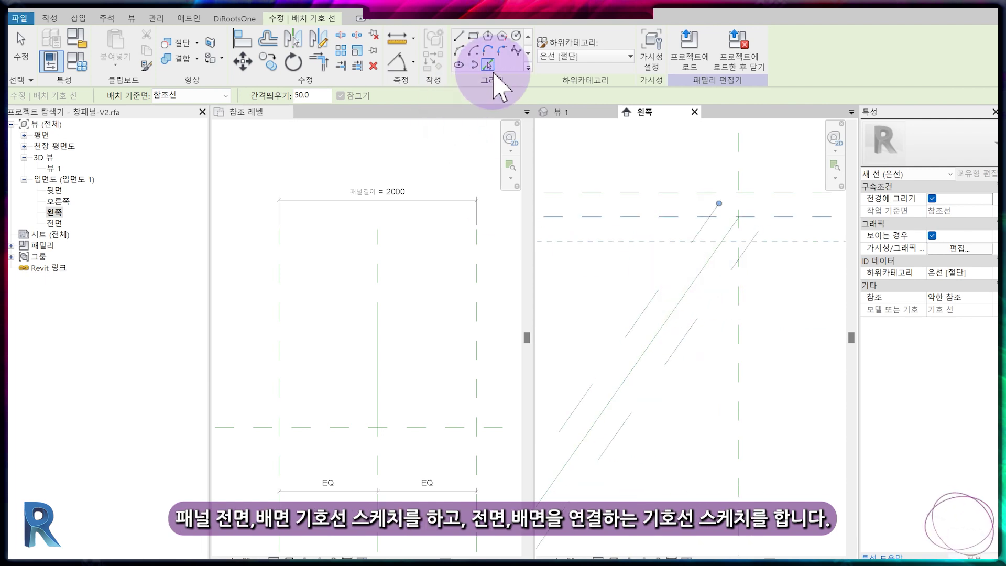
- Draw offset-0 lines closing the panel's top and bottom ends, then finish drawing
{"action": "left_click", "coordinate": [459, 35]}
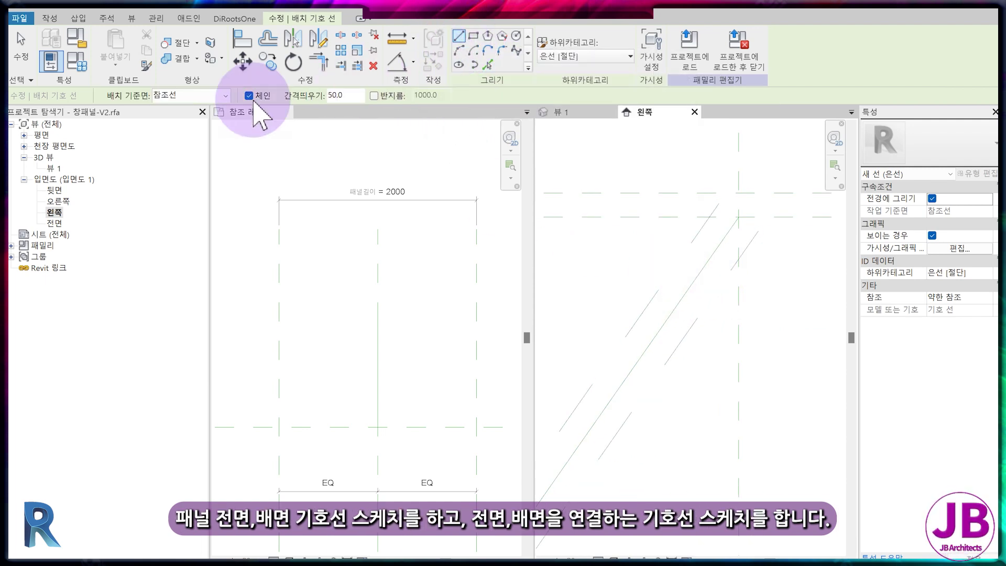
{"action": "double_click", "coordinate": [347, 95]}
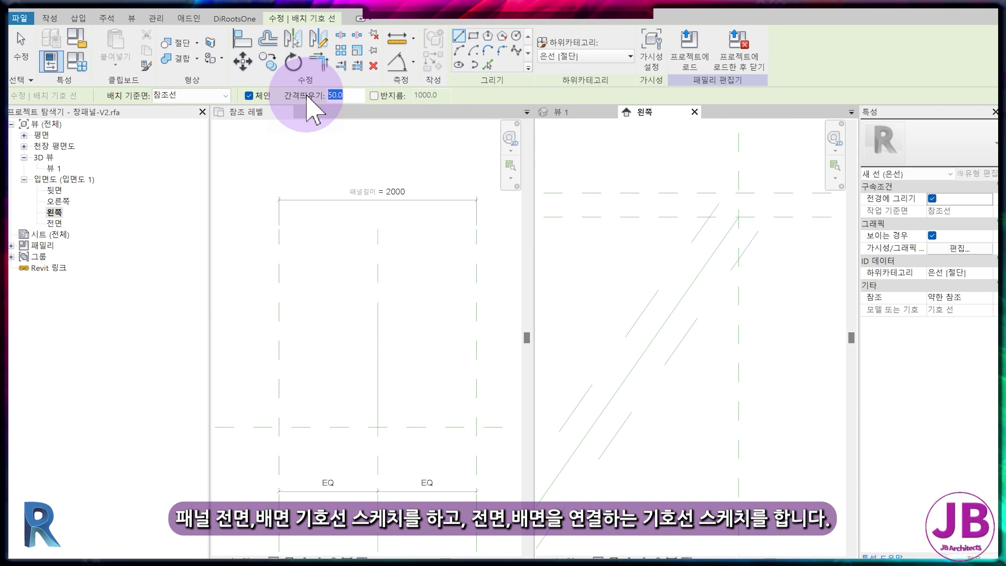
{"action": "type", "text": "0"}
{"action": "left_click", "coordinate": [717, 205]}
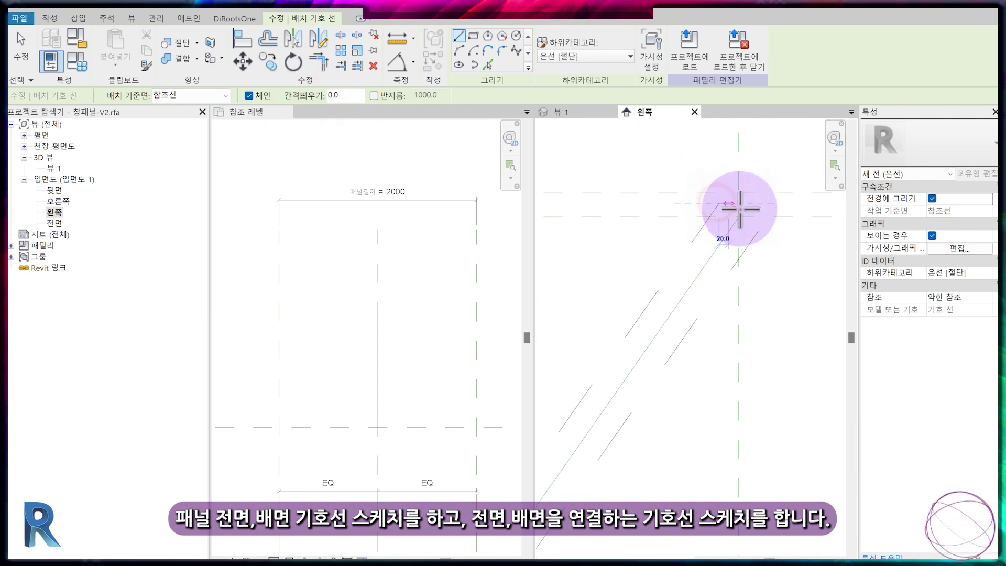
{"action": "left_click", "coordinate": [733, 203]}
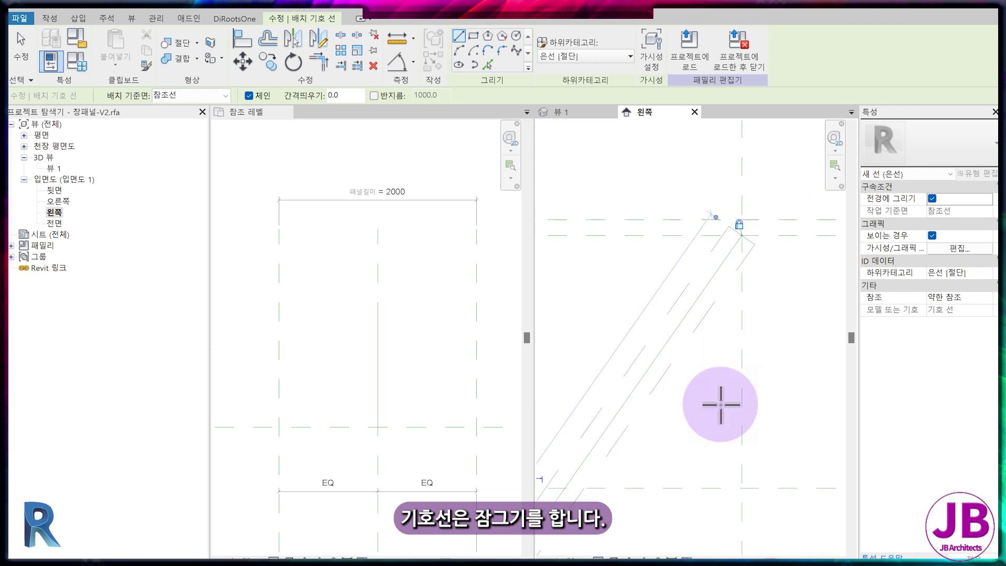
{"action": "middle_click_drag", "start_coordinate": [704, 371], "coordinate": [730, 438]}
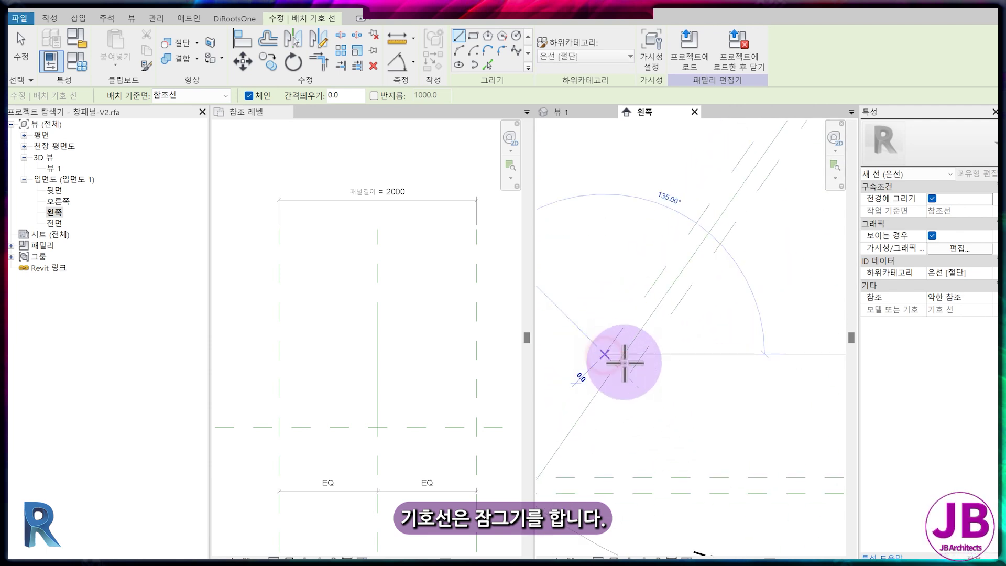
{"action": "left_click", "coordinate": [615, 348]}
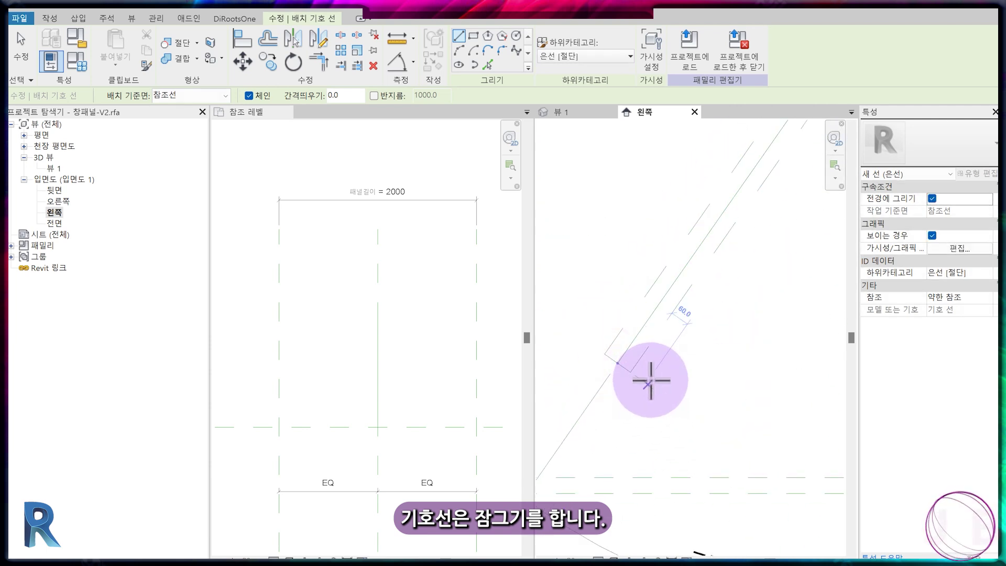
{"action": "key", "text": "Escape"}
{"action": "key", "text": "Escape"}
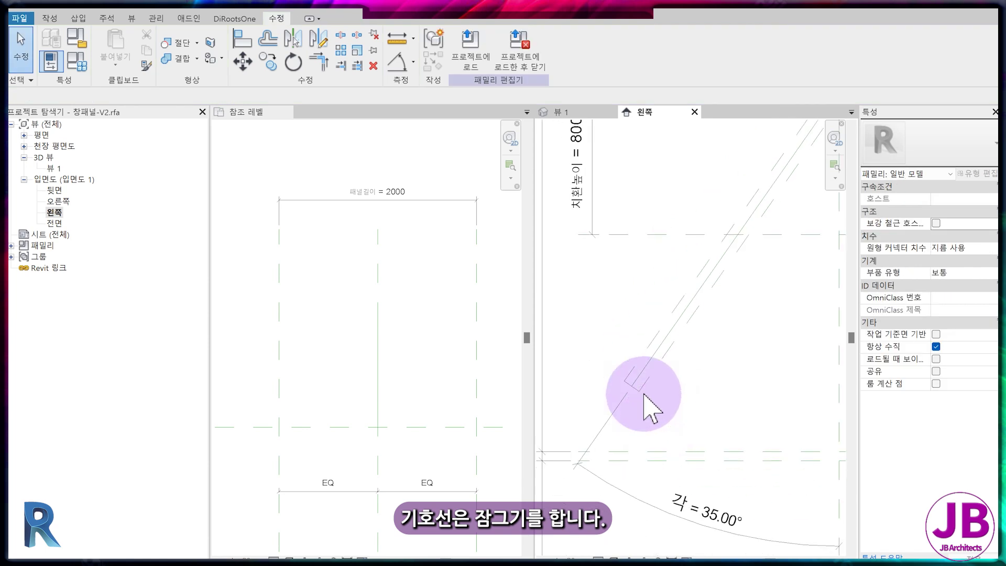
{"action": "left_click", "coordinate": [50, 18]}
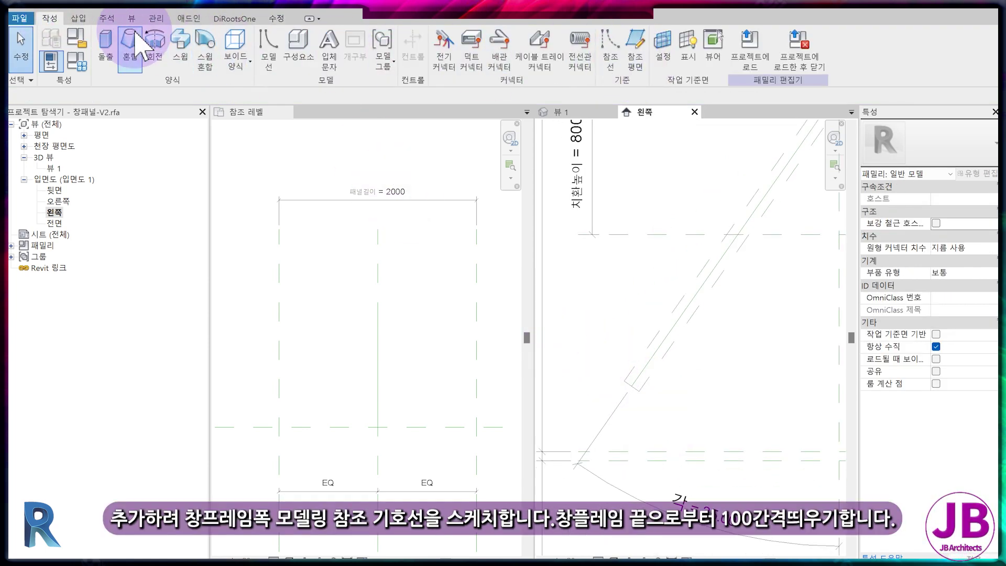
- Place another symbolic line with offset 1 near the panel top
{"action": "left_click", "coordinate": [114, 18]}
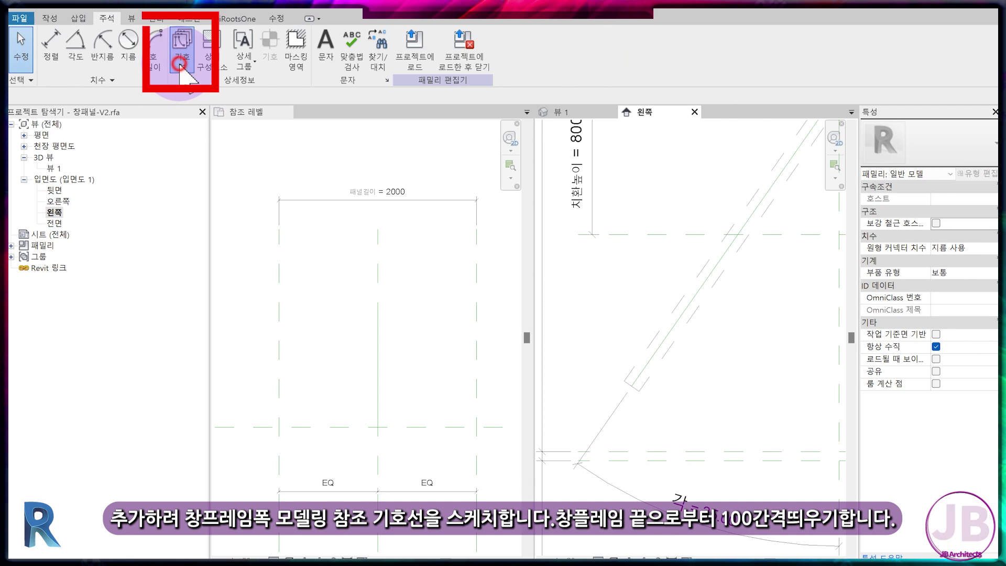
{"action": "left_click", "coordinate": [180, 66]}
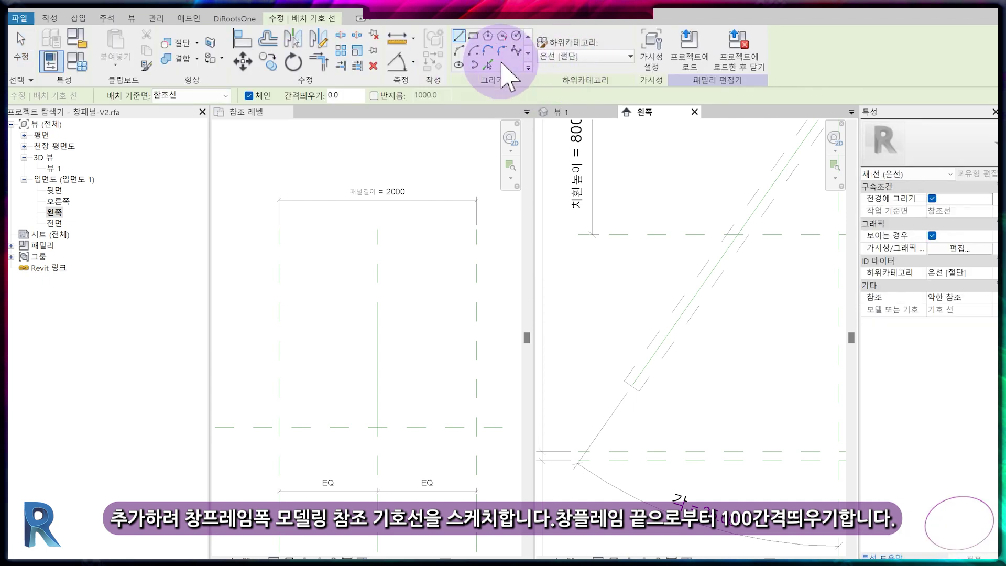
{"action": "left_click", "coordinate": [299, 96]}
{"action": "type", "text": "10"}
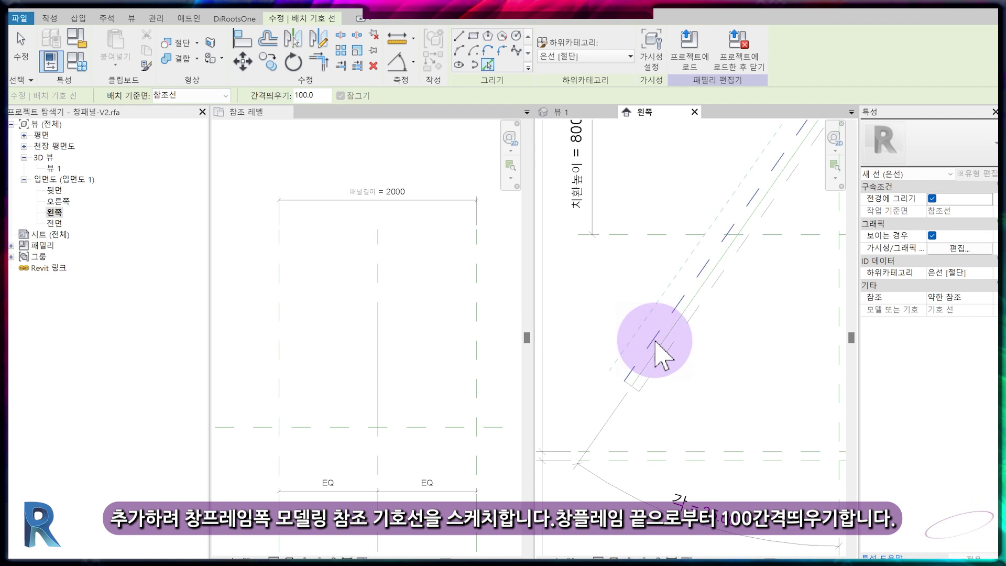
{"action": "scroll", "coordinate": [621, 456], "scroll_direction": "up", "scroll_amount": 4}
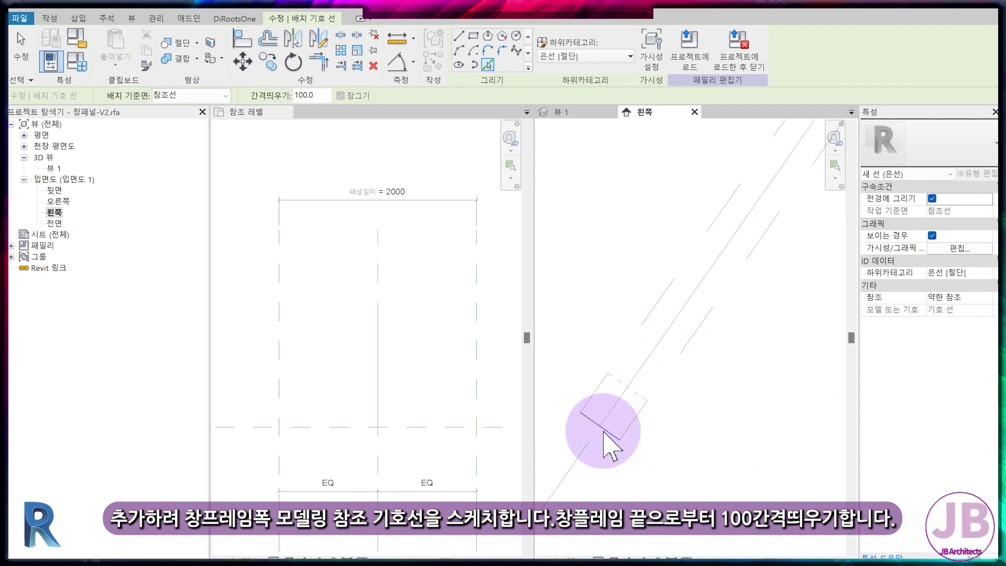
{"action": "scroll", "coordinate": [611, 443], "scroll_direction": "down", "scroll_amount": 3}
{"action": "scroll", "coordinate": [752, 299], "scroll_direction": "up", "scroll_amount": 3}
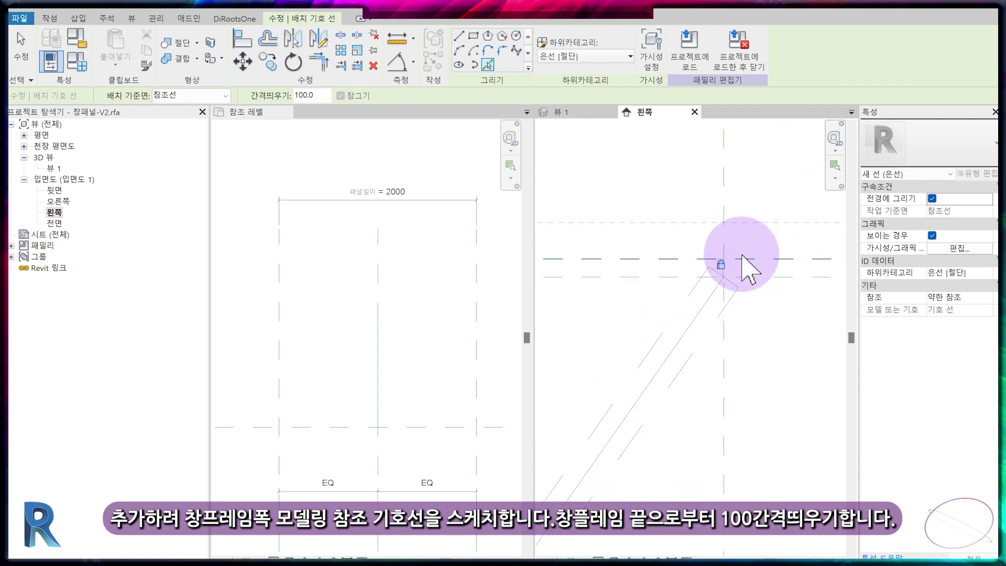
{"action": "left_click", "coordinate": [726, 309]}
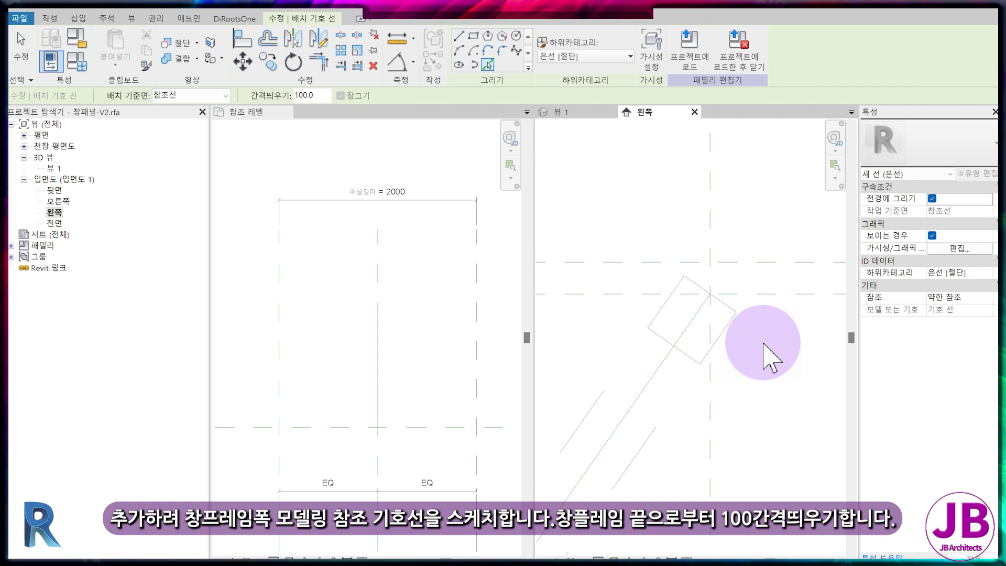
- Align the short line and the lower-left edge line onto the panel's reference edges
{"action": "key", "text": "o"}
{"action": "key", "text": "f"}
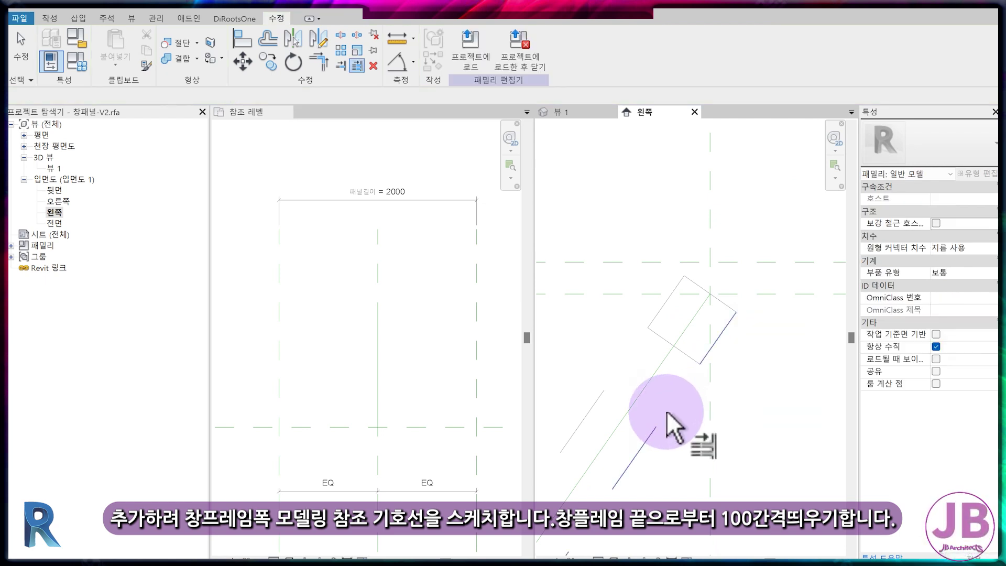
{"action": "key", "text": "a"}
{"action": "key", "text": "l"}
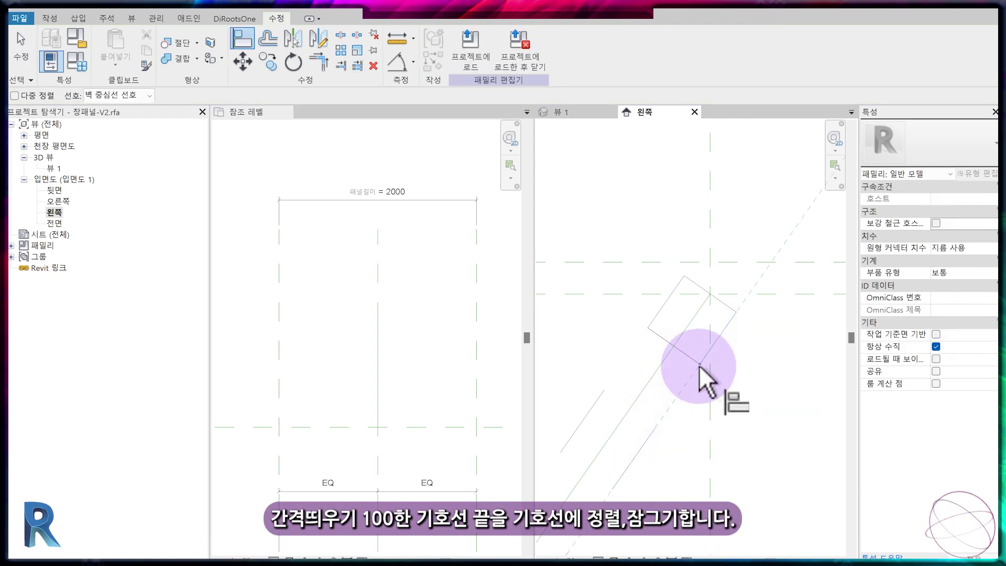
{"action": "left_click", "coordinate": [617, 369]}
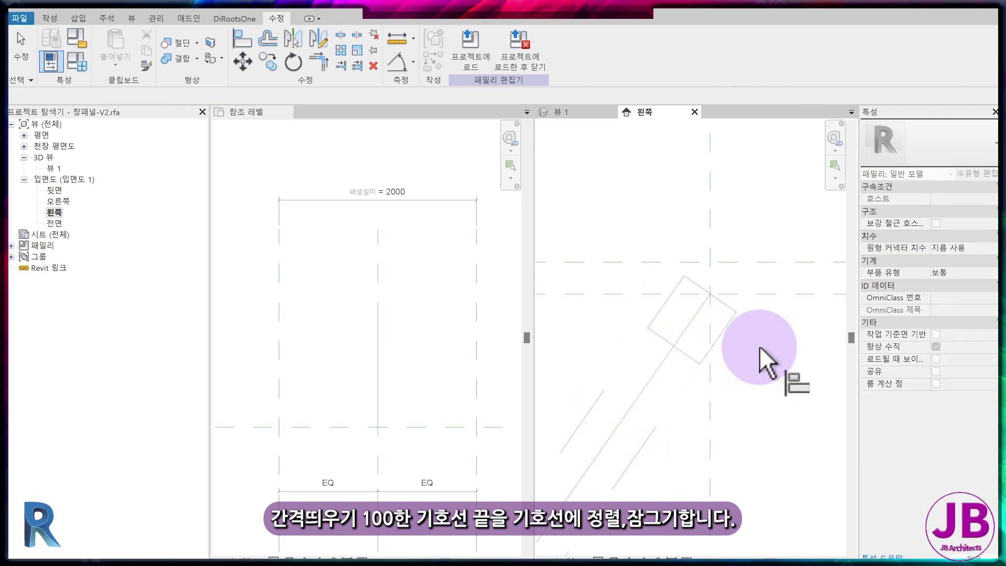
{"action": "scroll", "coordinate": [724, 367], "scroll_direction": "down", "scroll_amount": 5}
{"action": "scroll", "coordinate": [637, 433], "scroll_direction": "up", "scroll_amount": 4}
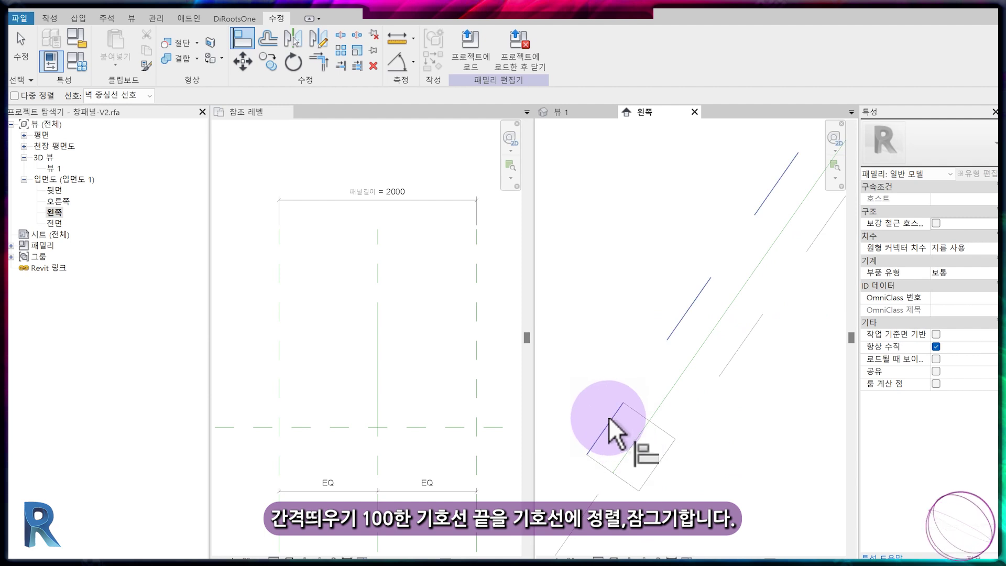
{"action": "left_click", "coordinate": [729, 366]}
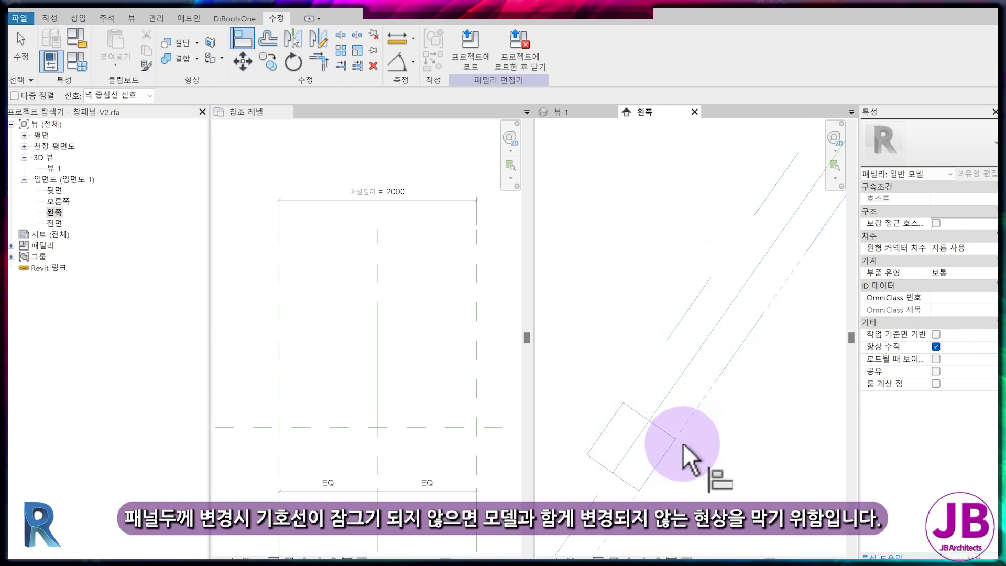
{"action": "left_click", "coordinate": [629, 485]}
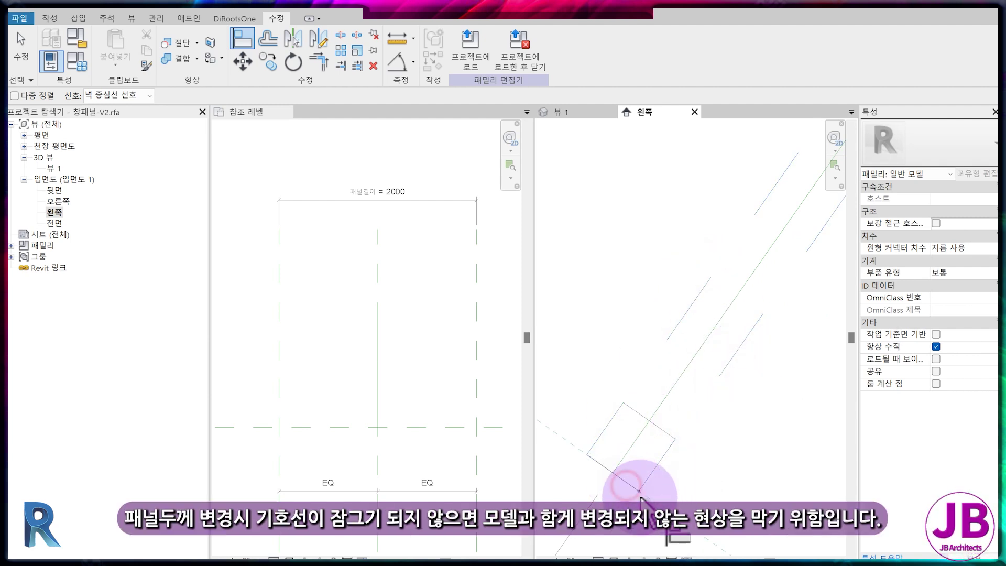
{"action": "left_click", "coordinate": [643, 494]}
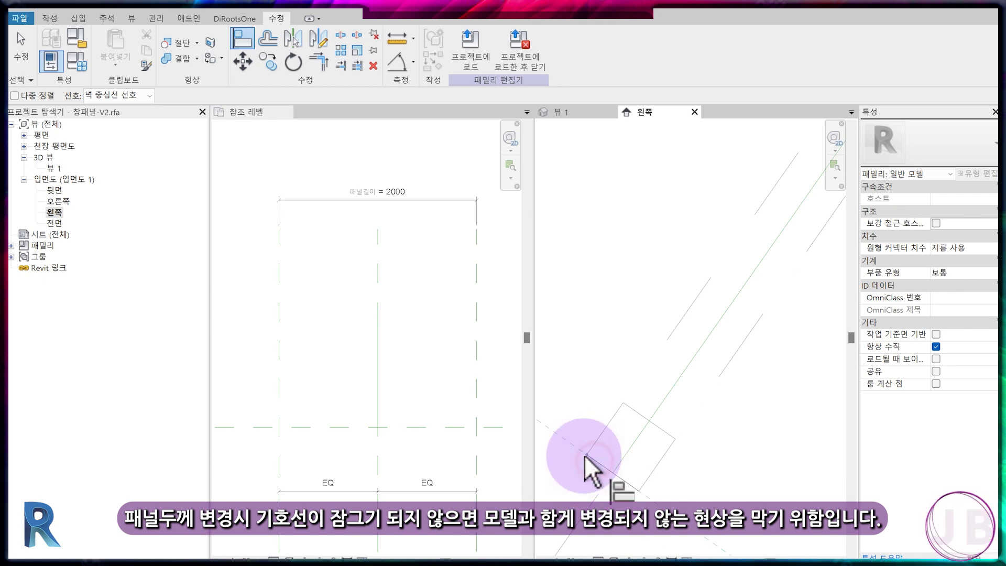
{"action": "left_click", "coordinate": [585, 455]}
{"action": "key", "text": "Escape"}
- Align the symbol line at the rectangle onto the diagonal reference line
{"action": "scroll", "coordinate": [640, 483], "scroll_direction": "down", "scroll_amount": 3}
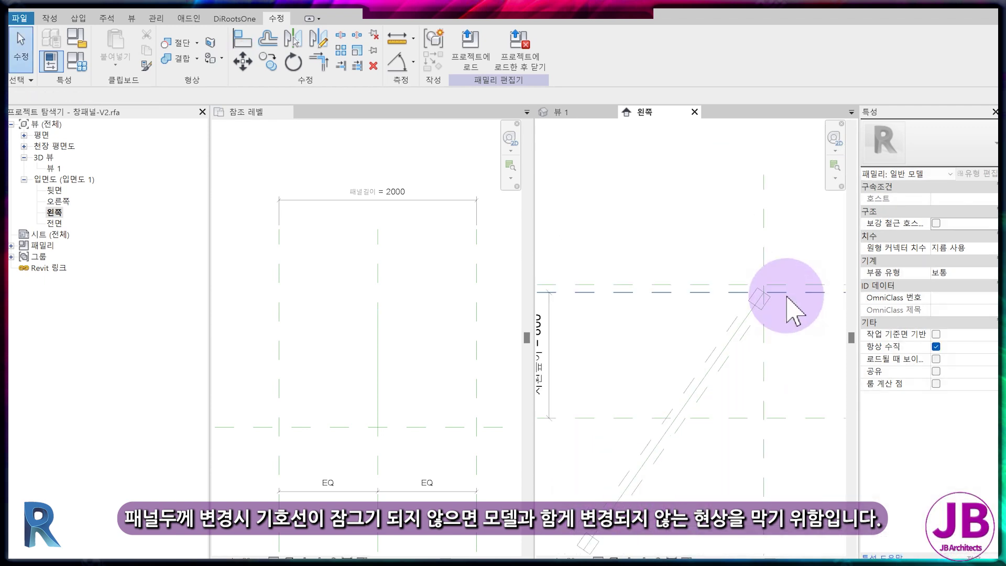
{"action": "scroll", "coordinate": [787, 307], "scroll_direction": "up", "scroll_amount": 3}
{"action": "left_click", "coordinate": [763, 290]}
{"action": "key", "text": "a"}
{"action": "key", "text": "l"}
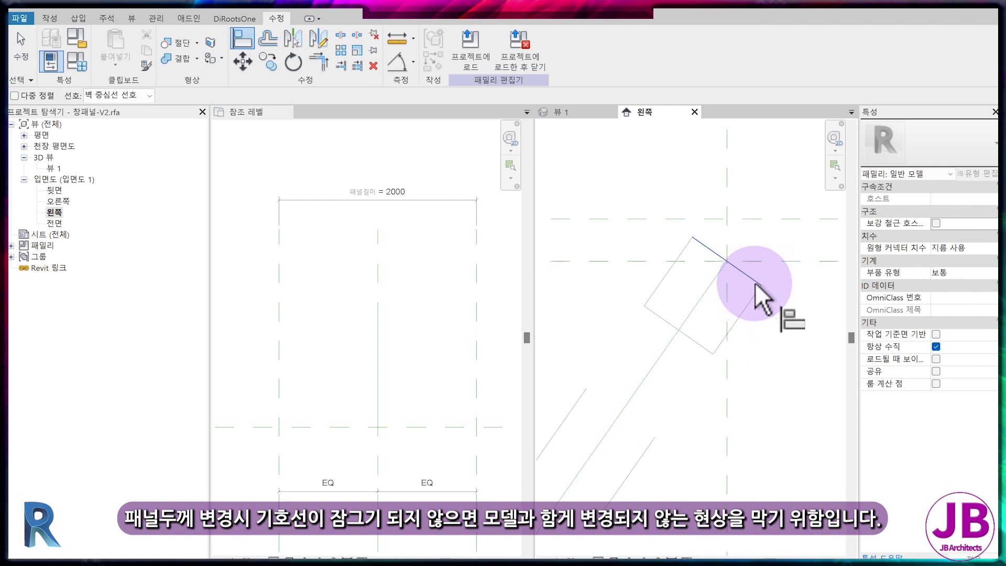
{"action": "left_click", "coordinate": [763, 287]}
{"action": "left_click", "coordinate": [731, 284]}
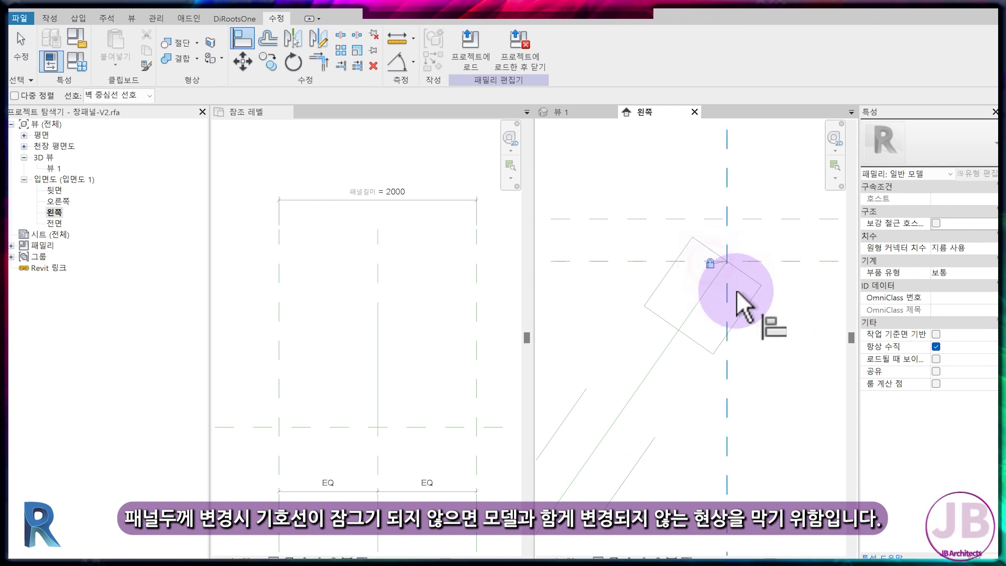
{"action": "scroll", "coordinate": [737, 347], "scroll_direction": "down", "scroll_amount": 3}
{"action": "scroll", "coordinate": [710, 383], "scroll_direction": "up", "scroll_amount": 2}
{"action": "scroll", "coordinate": [633, 460], "scroll_direction": "down", "scroll_amount": 2}
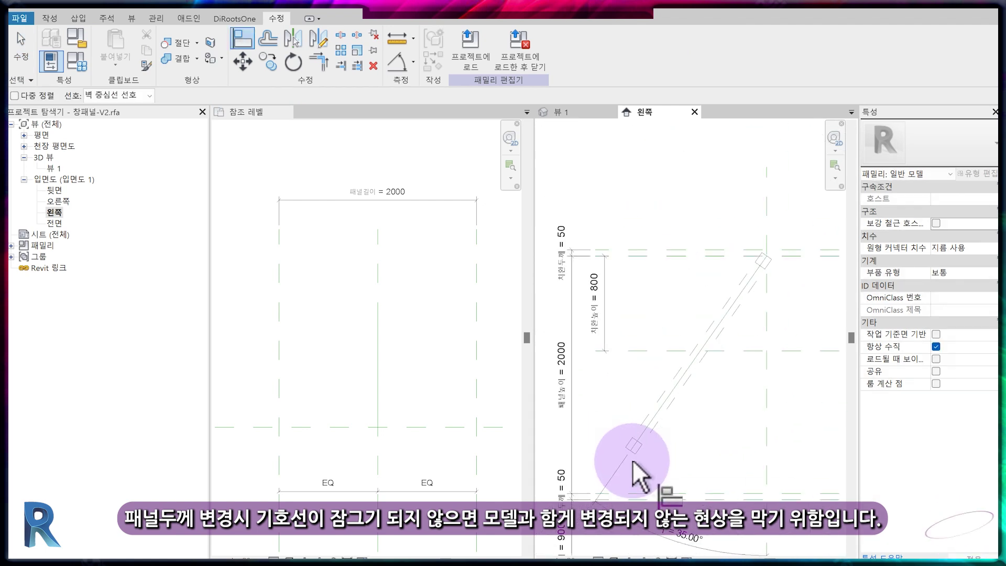
{"action": "key", "text": "Escape"}
{"action": "scroll", "coordinate": [644, 474], "scroll_direction": "up", "scroll_amount": 2}
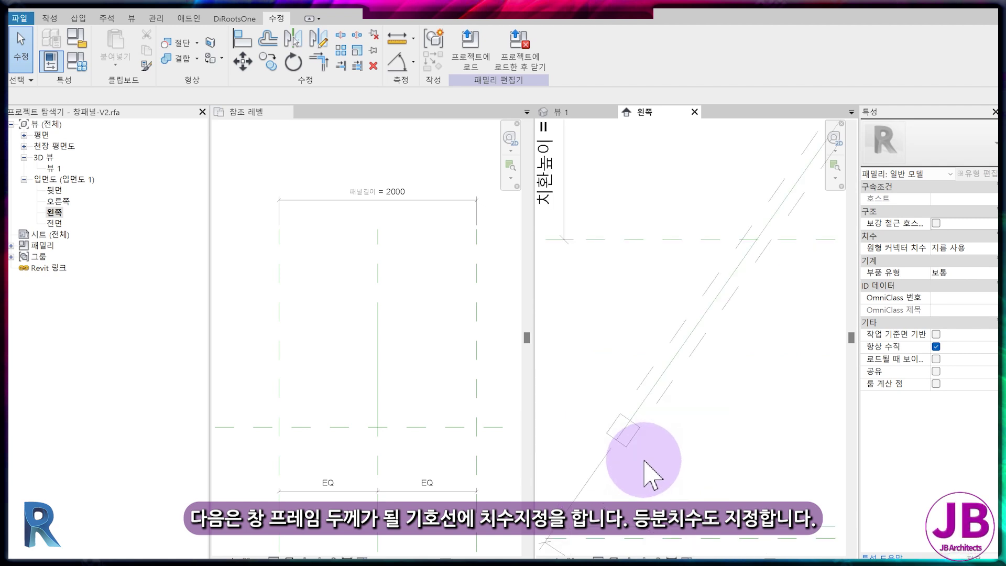
- Place aligned dimensions across the diagonal lines: the 100 thickness and the 550 span
{"action": "key", "text": "d"}
{"action": "key", "text": "i"}
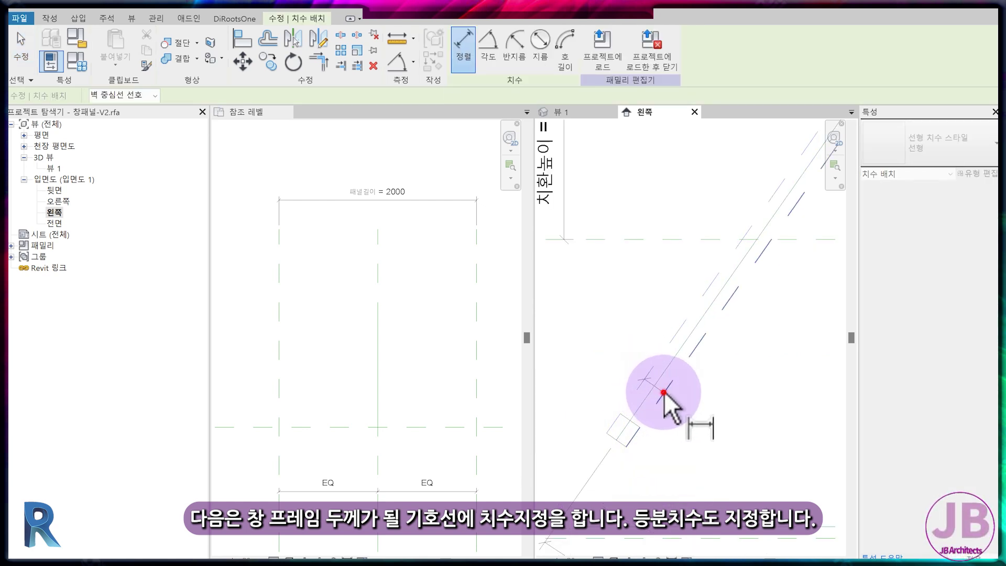
{"action": "left_click", "coordinate": [665, 391]}
{"action": "left_click", "coordinate": [595, 474]}
{"action": "left_click", "coordinate": [642, 386]}
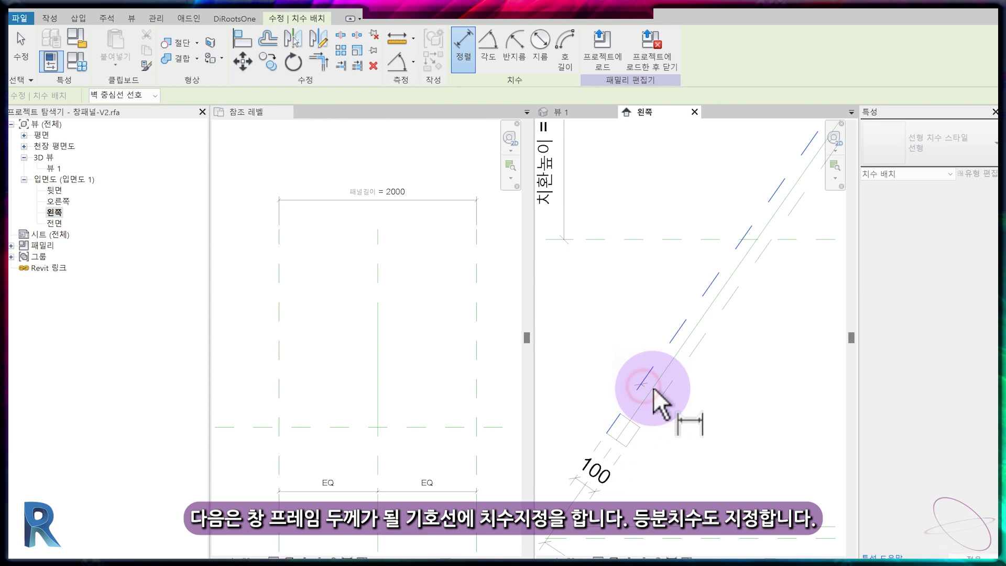
{"action": "left_click", "coordinate": [669, 405]}
{"action": "left_click", "coordinate": [710, 402]}
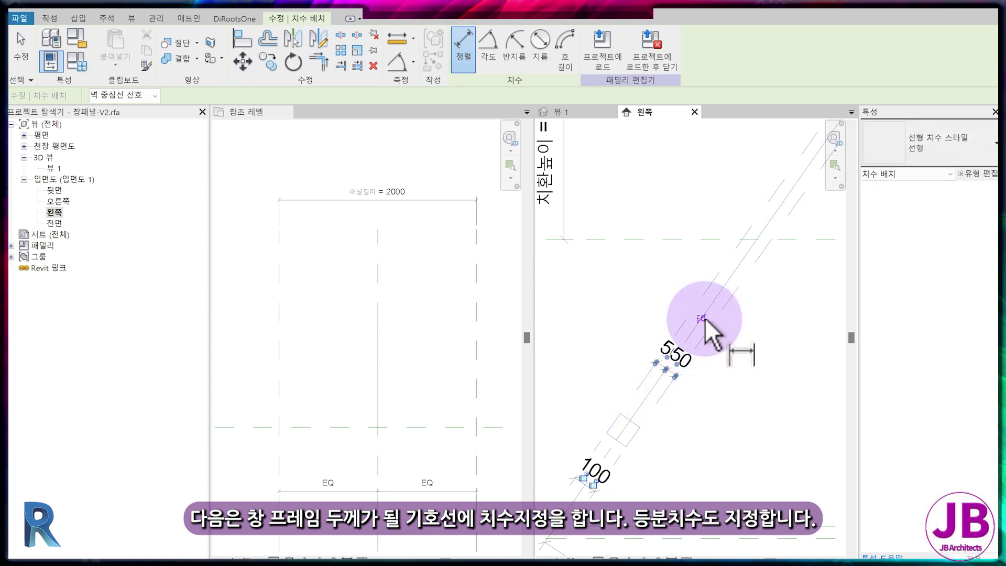
{"action": "scroll", "coordinate": [624, 461], "scroll_direction": "up", "scroll_amount": 3}
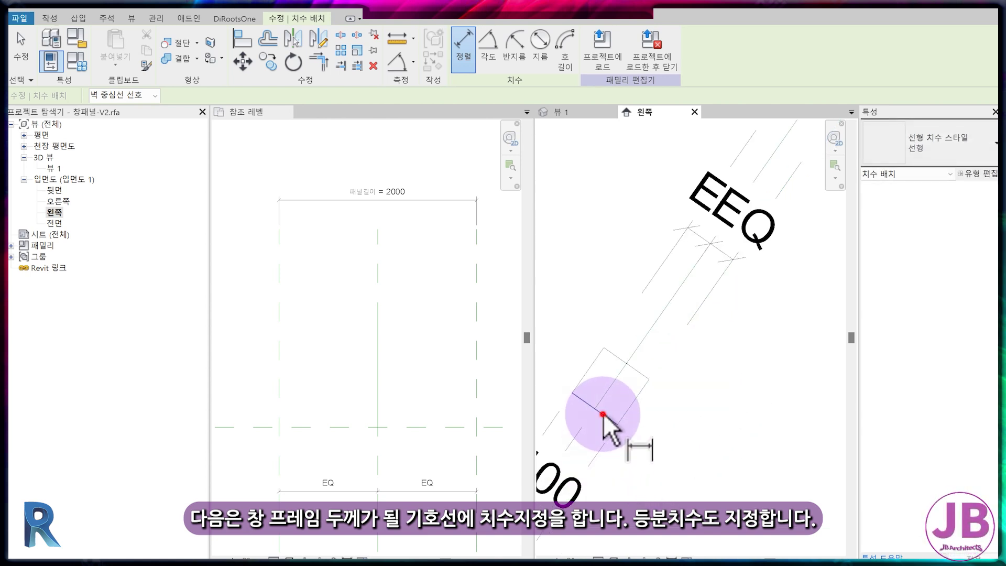
- Add the lower and upper 100 frame-width dimensions
{"action": "left_click", "coordinate": [605, 420]}
{"action": "left_click", "coordinate": [644, 370]}
{"action": "left_click", "coordinate": [730, 426]}
{"action": "scroll", "coordinate": [814, 275], "scroll_direction": "down", "scroll_amount": 3}
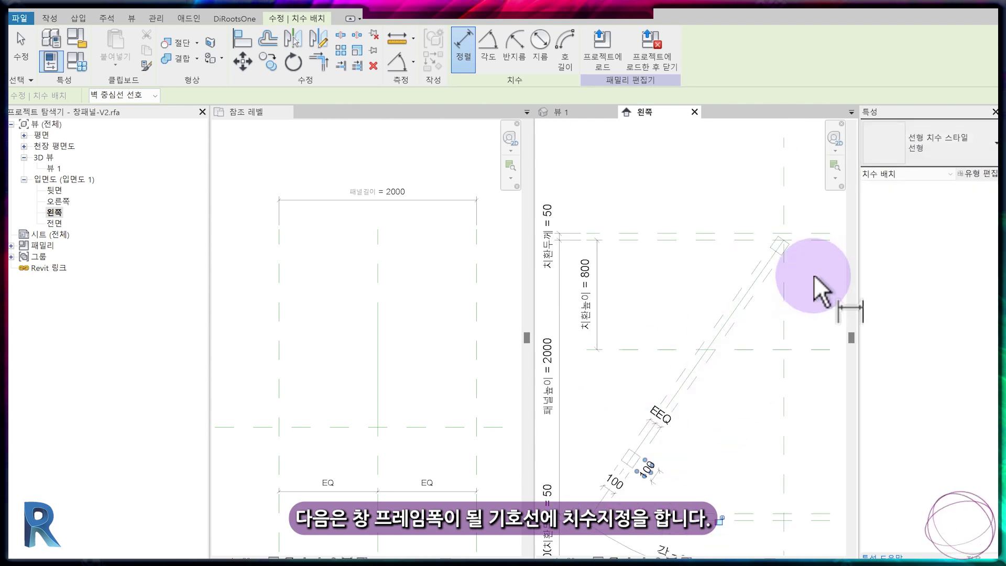
{"action": "scroll", "coordinate": [772, 243], "scroll_direction": "up", "scroll_amount": 2}
{"action": "scroll", "coordinate": [726, 264], "scroll_direction": "up", "scroll_amount": 2}
{"action": "scroll", "coordinate": [734, 242], "scroll_direction": "down", "scroll_amount": 2}
{"action": "left_click", "coordinate": [770, 220]}
{"action": "left_click", "coordinate": [797, 246]}
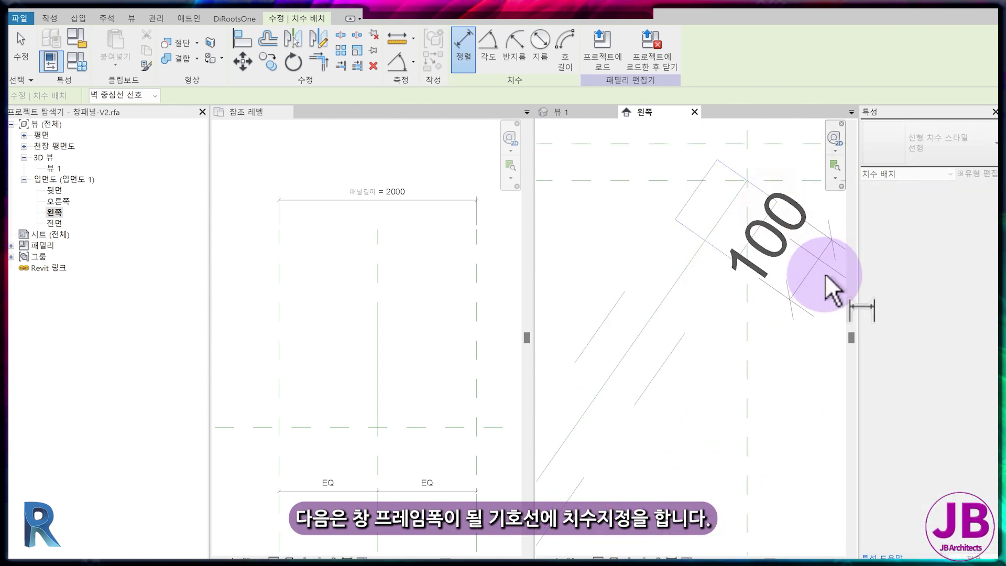
{"action": "left_click", "coordinate": [706, 379]}
{"action": "scroll", "coordinate": [734, 382], "scroll_direction": "down", "scroll_amount": 2}
{"action": "key", "text": "Escape"}
{"action": "key", "text": "Escape"}
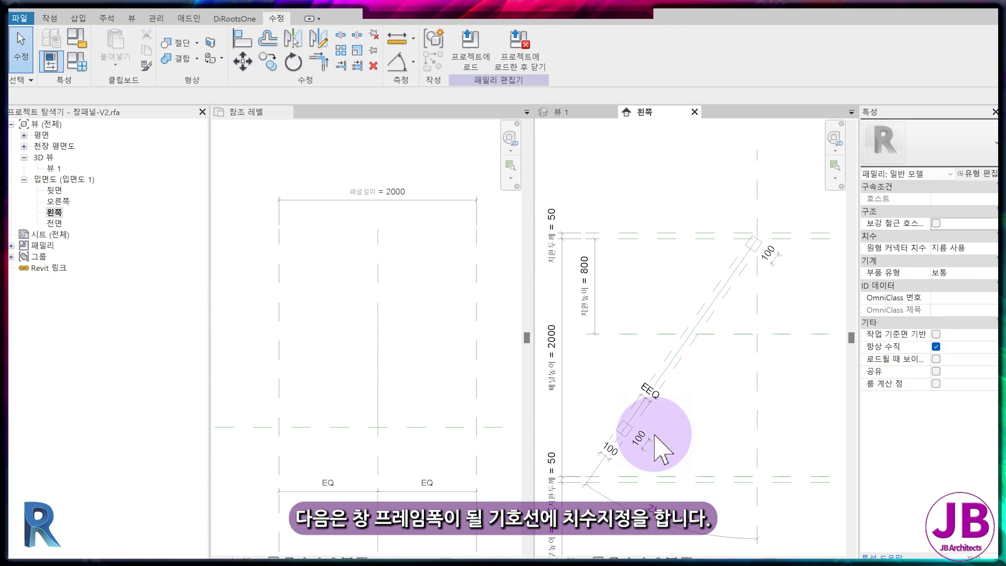
{"action": "scroll", "coordinate": [667, 427], "scroll_direction": "up", "scroll_amount": 2}
{"action": "left_click", "coordinate": [629, 441]}
- Label the 100 thickness dimension with a new parameter named 패널두께
{"action": "left_click", "coordinate": [555, 360]}
{"action": "left_click", "coordinate": [590, 48]}
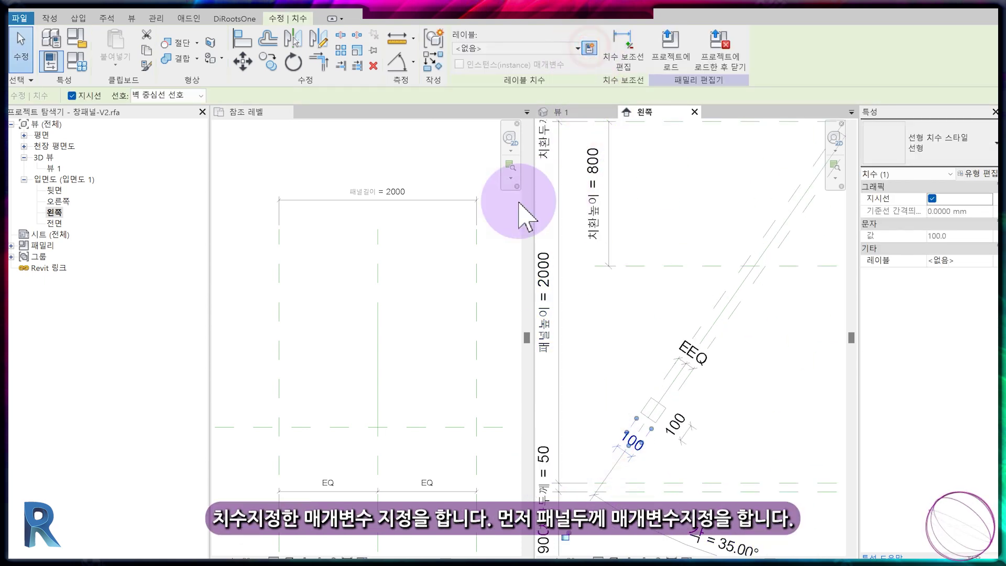
{"action": "type", "text": "패널두께"}
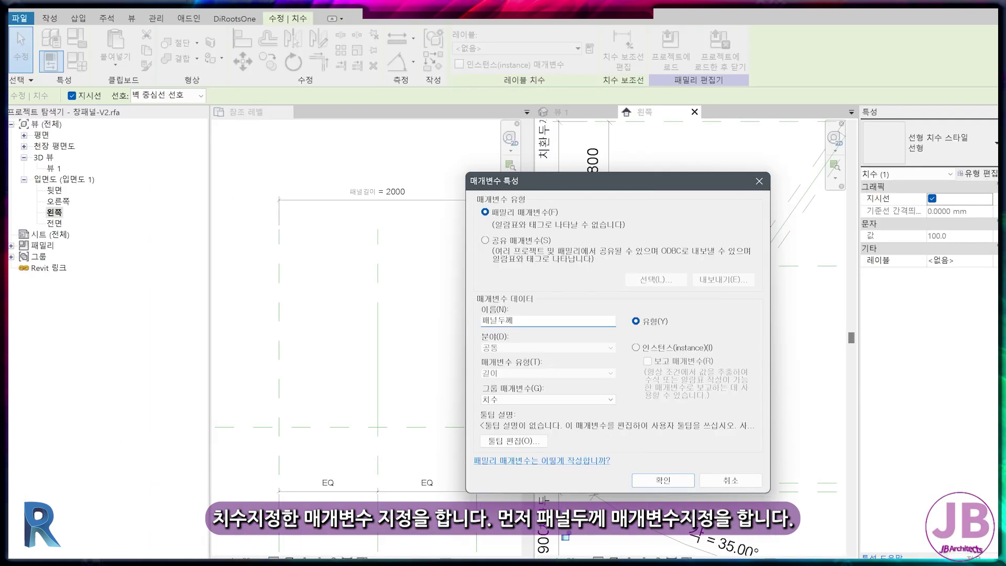
{"action": "key", "text": "Return"}
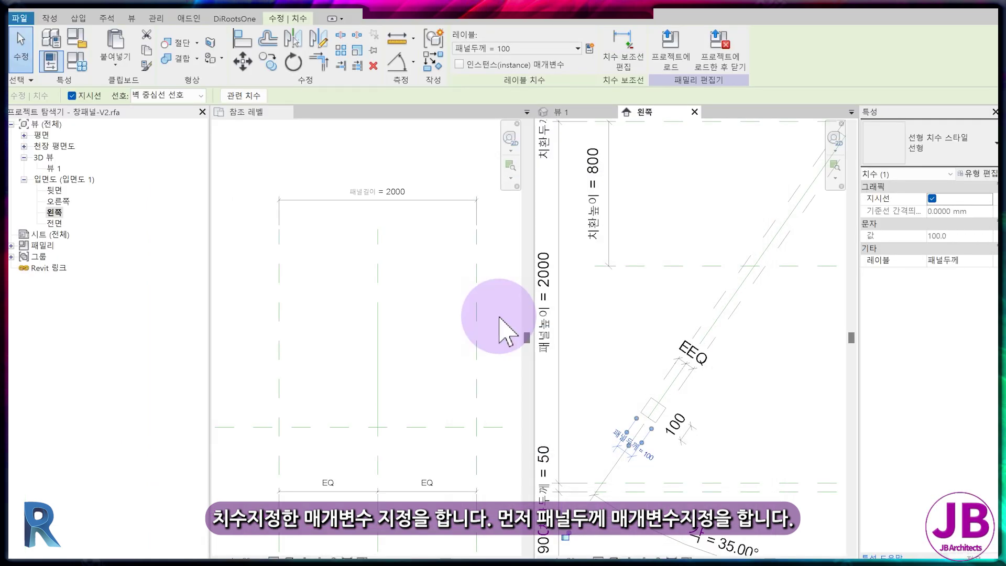
{"action": "key", "text": "Escape"}
- Label the frame-width dimension with a new 패널프레임폭 parameter grouped under 구속조건
{"action": "left_click", "coordinate": [684, 430]}
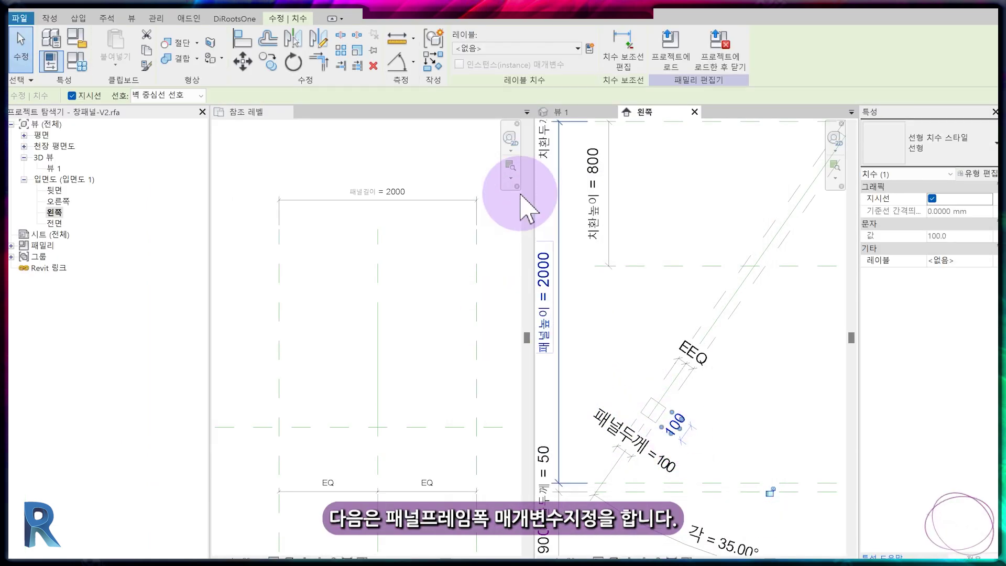
{"action": "left_click", "coordinate": [591, 49]}
{"action": "type", "text": "패널프레임폭"}
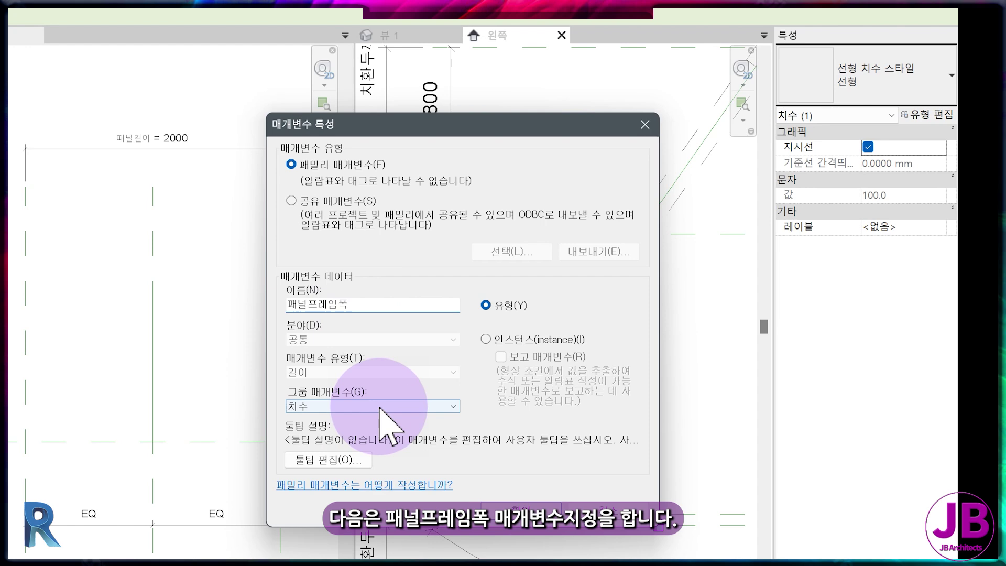
{"action": "left_click", "coordinate": [556, 400]}
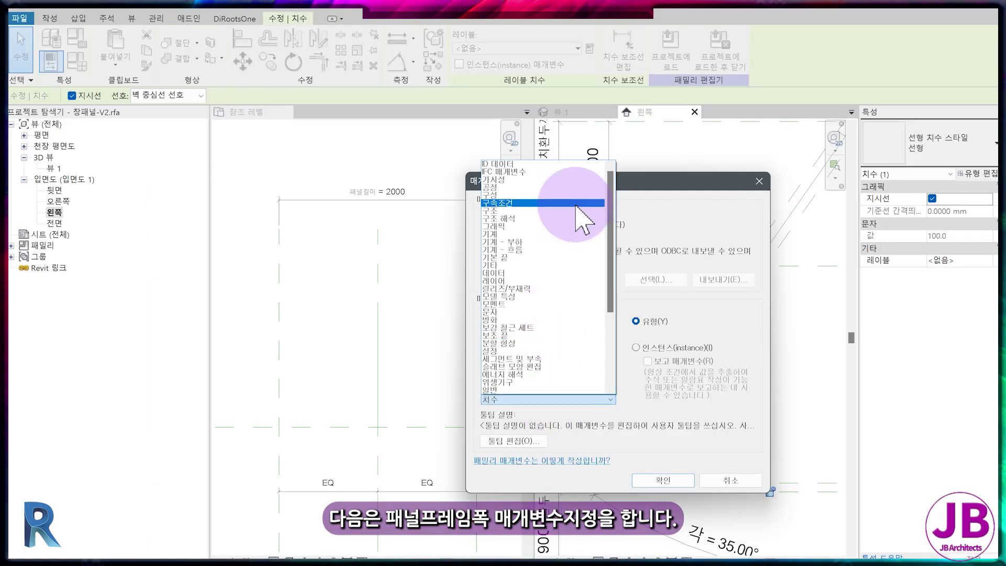
{"action": "left_click", "coordinate": [577, 204]}
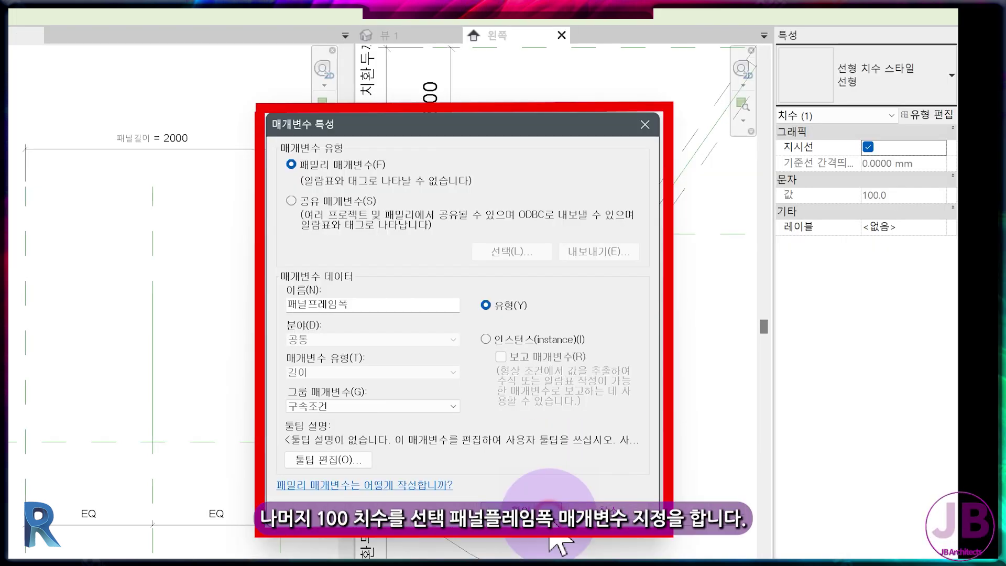
{"action": "left_click", "coordinate": [549, 511]}
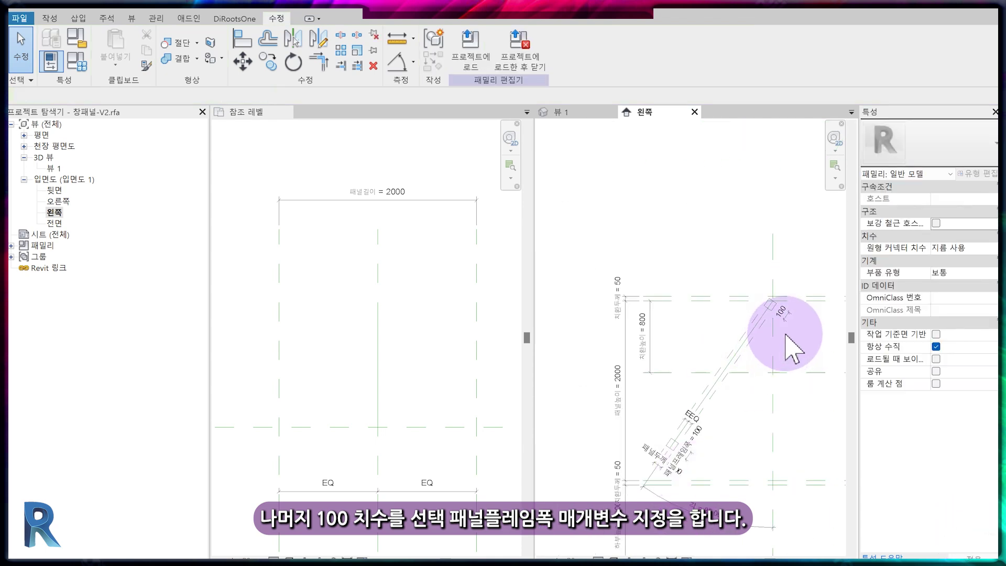
- Assign the 패널프레임폭 label to the other 100 frame-width dimension
{"action": "left_click", "coordinate": [550, 48]}
{"action": "left_click", "coordinate": [582, 163]}
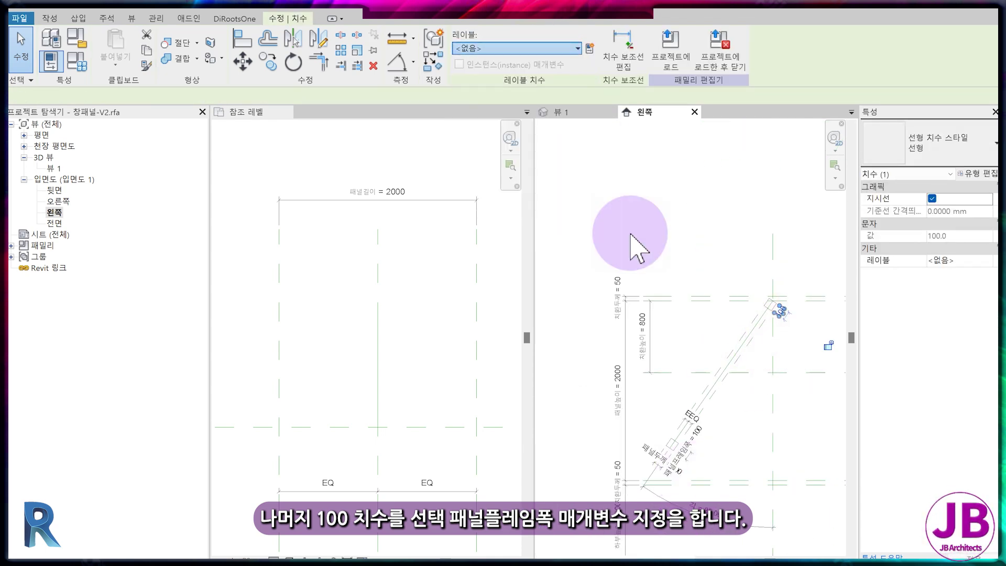
{"action": "left_click", "coordinate": [595, 212]}
{"action": "left_click", "coordinate": [77, 62]}
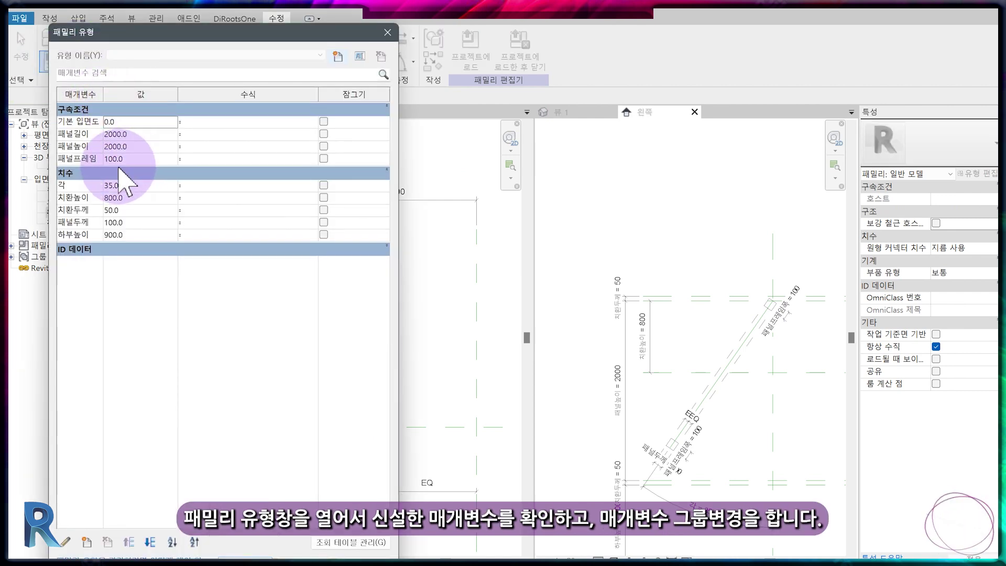
- Move the 패널두께 parameter into the 구속조건 group
{"action": "left_click", "coordinate": [79, 222]}
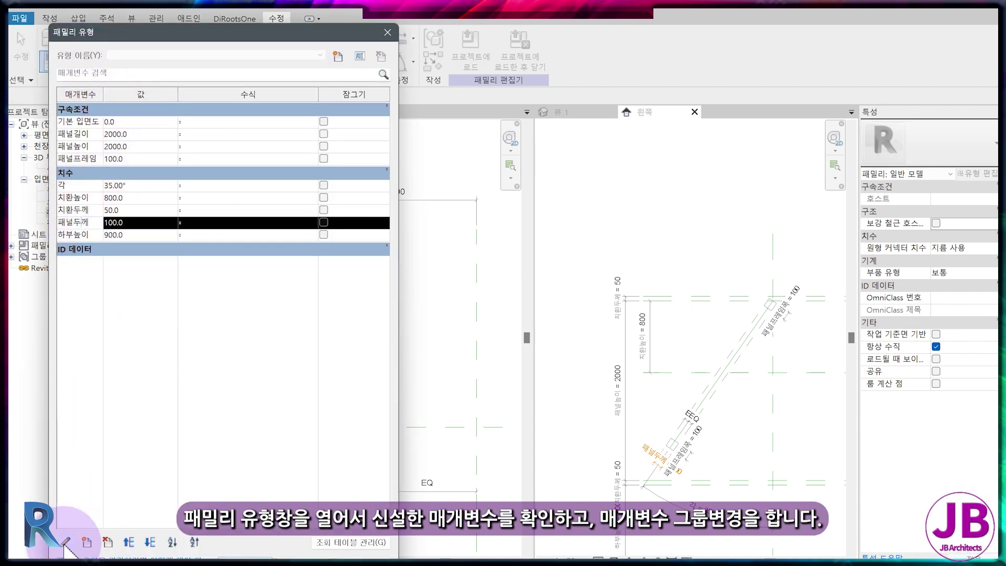
{"action": "left_click", "coordinate": [66, 543]}
{"action": "left_click", "coordinate": [577, 400]}
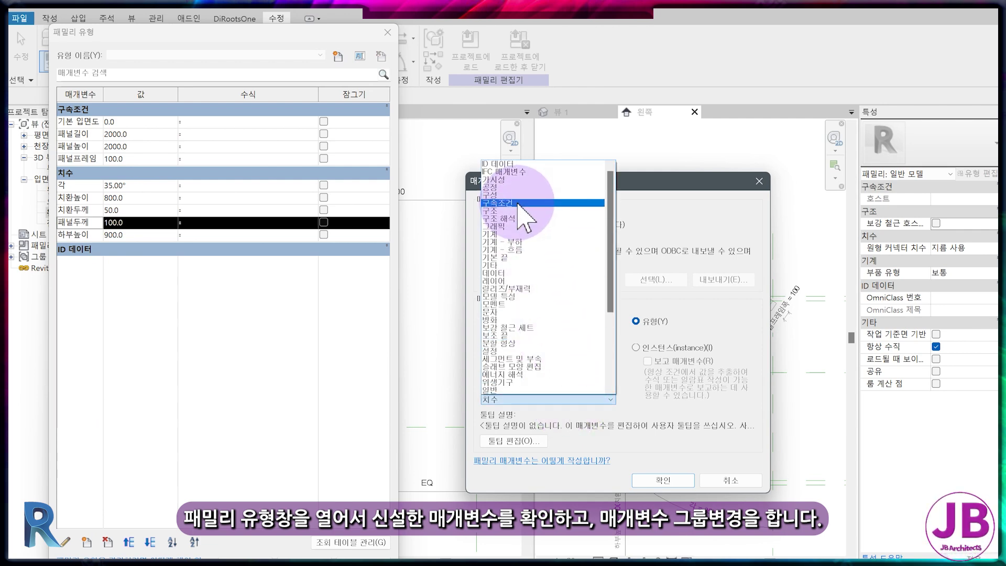
{"action": "left_click", "coordinate": [519, 203]}
{"action": "left_click", "coordinate": [682, 480]}
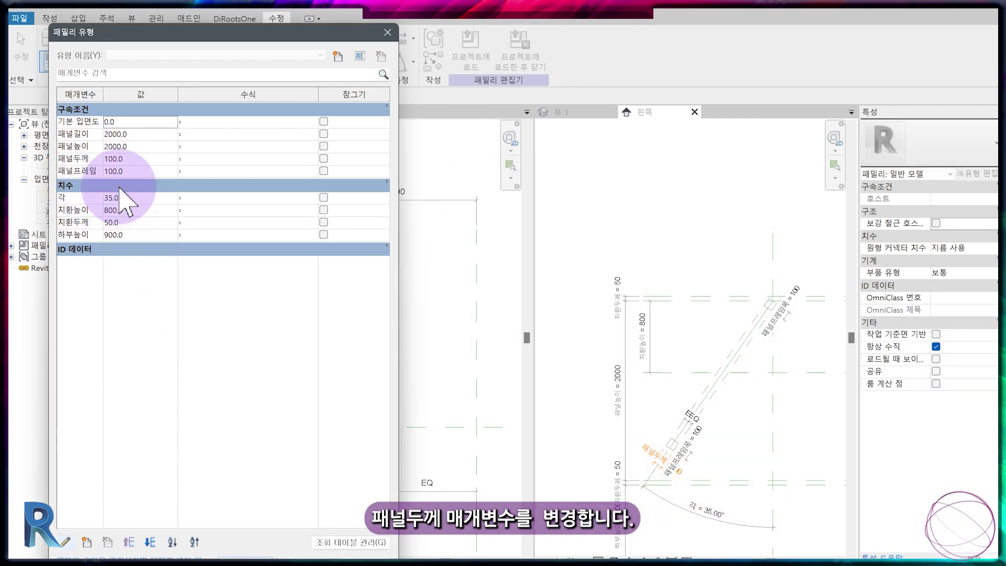
- Apply the 45° angle, then change 각 to 60° and close Family Types
{"action": "left_click", "coordinate": [149, 199]}
{"action": "left_click", "coordinate": [240, 401]}
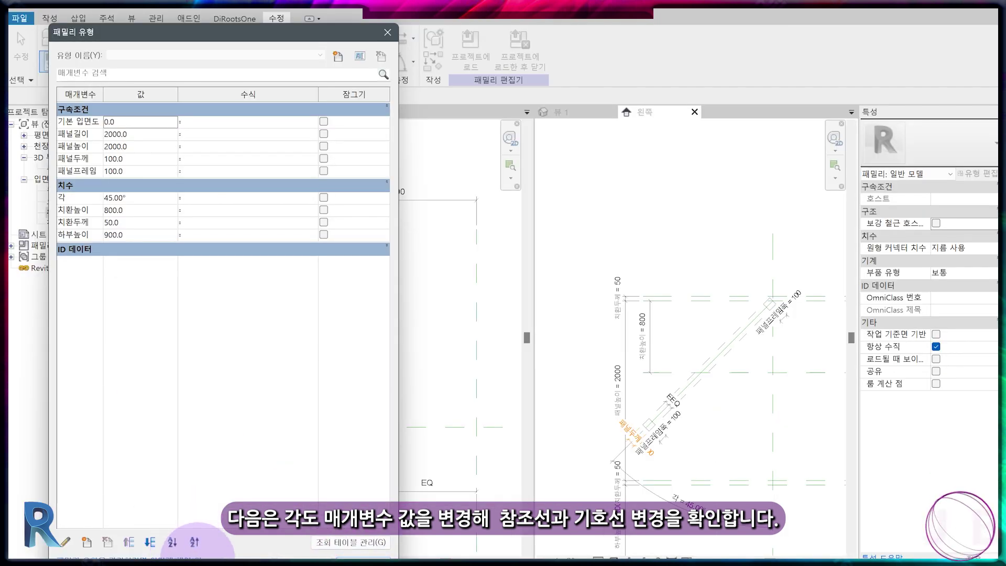
{"action": "left_click", "coordinate": [139, 200]}
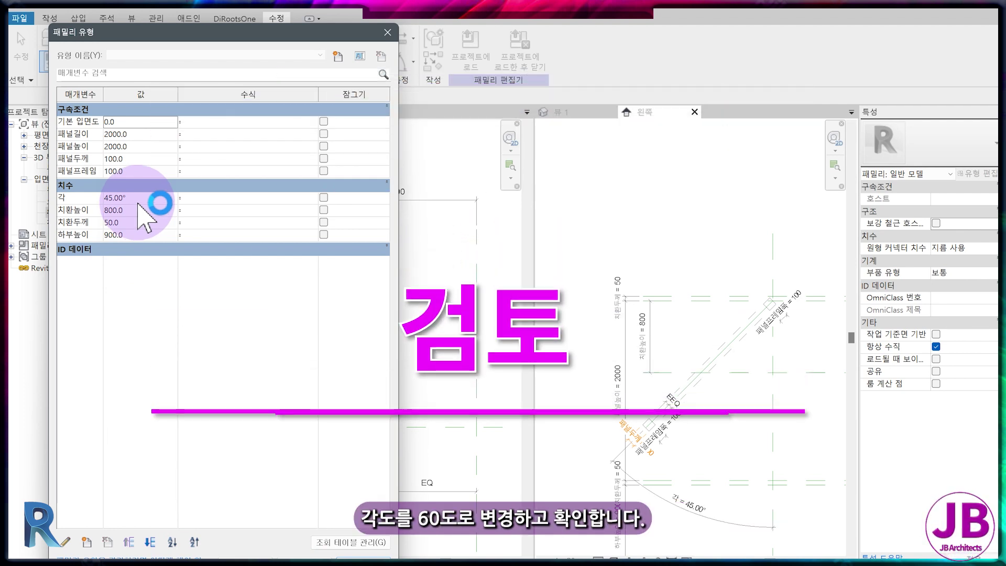
{"action": "type", "text": "60"}
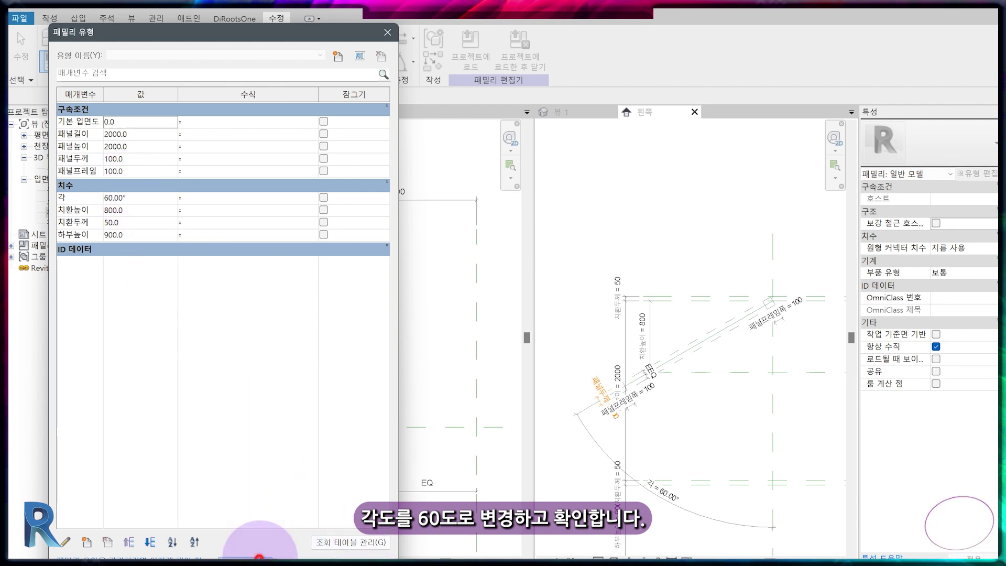
{"action": "left_click", "coordinate": [293, 557]}
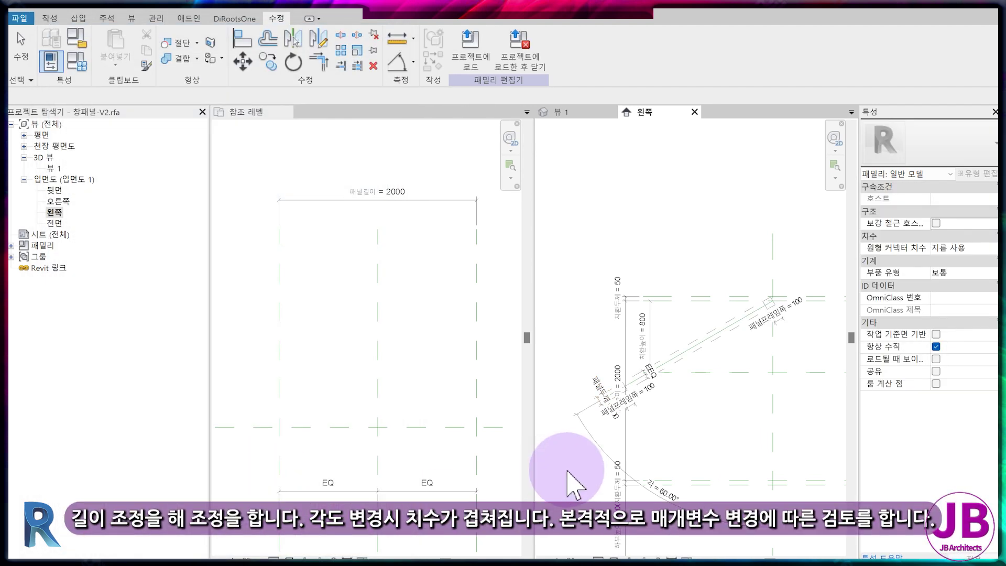
- Inspect the 2000 height, 하부높이 and 치환두께 dimension labels in the left elevation
{"action": "middle_click_drag", "start_coordinate": [624, 388], "coordinate": [651, 251]}
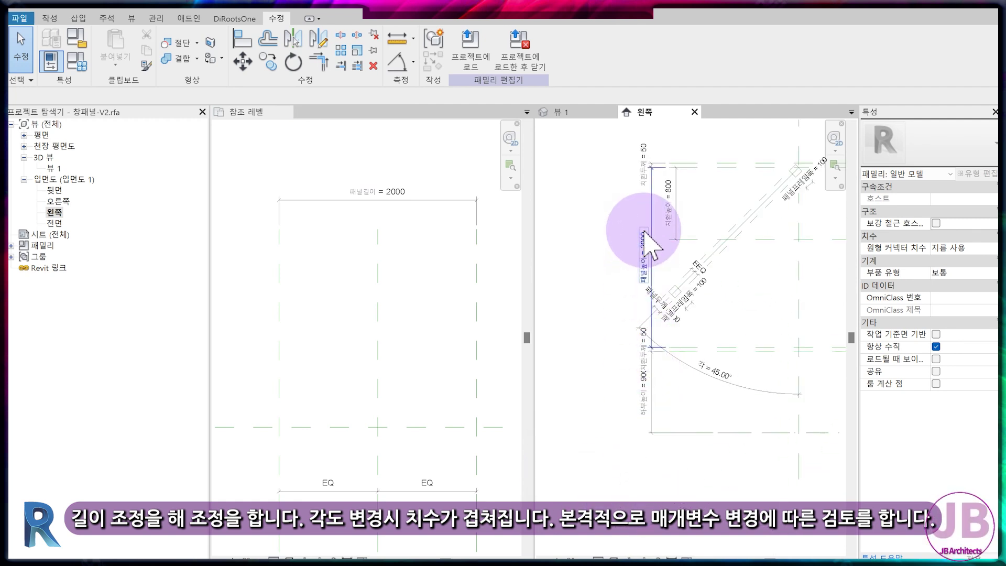
{"action": "left_click", "coordinate": [652, 244]}
{"action": "left_click", "coordinate": [637, 398]}
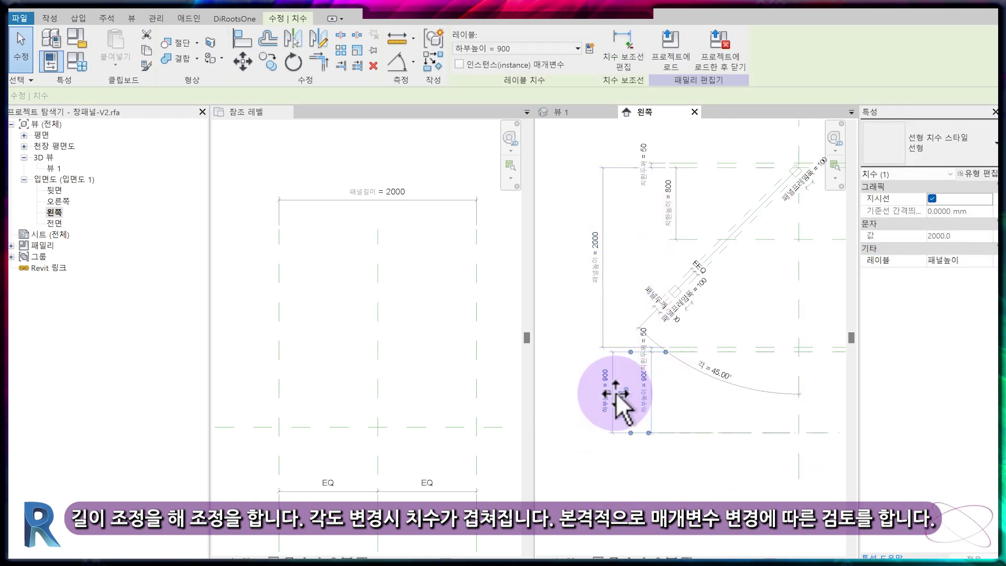
{"action": "scroll", "coordinate": [642, 377], "scroll_direction": "up", "scroll_amount": 3}
{"action": "middle_click_drag", "start_coordinate": [643, 350], "coordinate": [752, 416]}
{"action": "scroll", "coordinate": [741, 224], "scroll_direction": "down", "scroll_amount": 2}
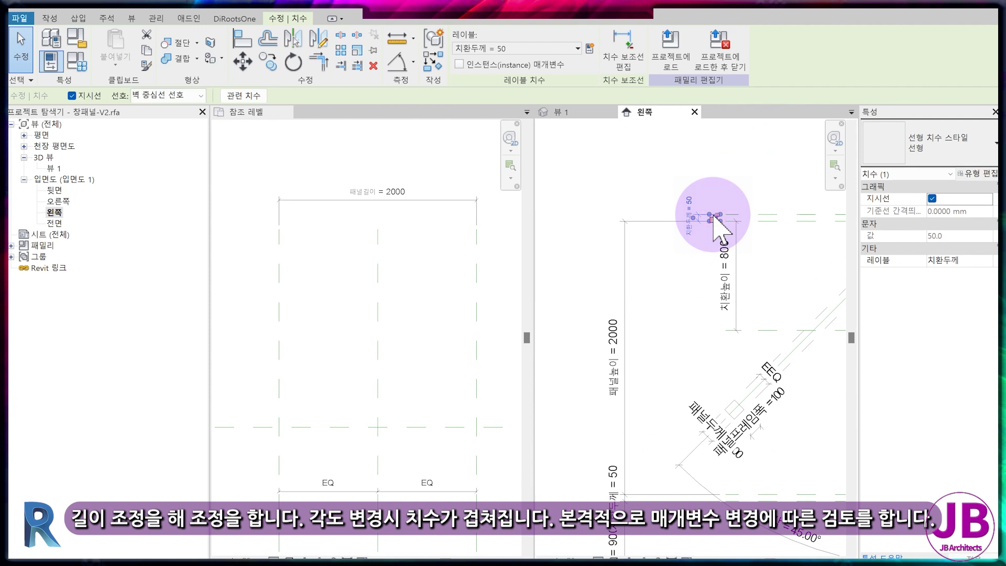
{"action": "left_click", "coordinate": [708, 224]}
{"action": "left_click", "coordinate": [595, 303]}
{"action": "scroll", "coordinate": [747, 409], "scroll_direction": "down", "scroll_amount": 2}
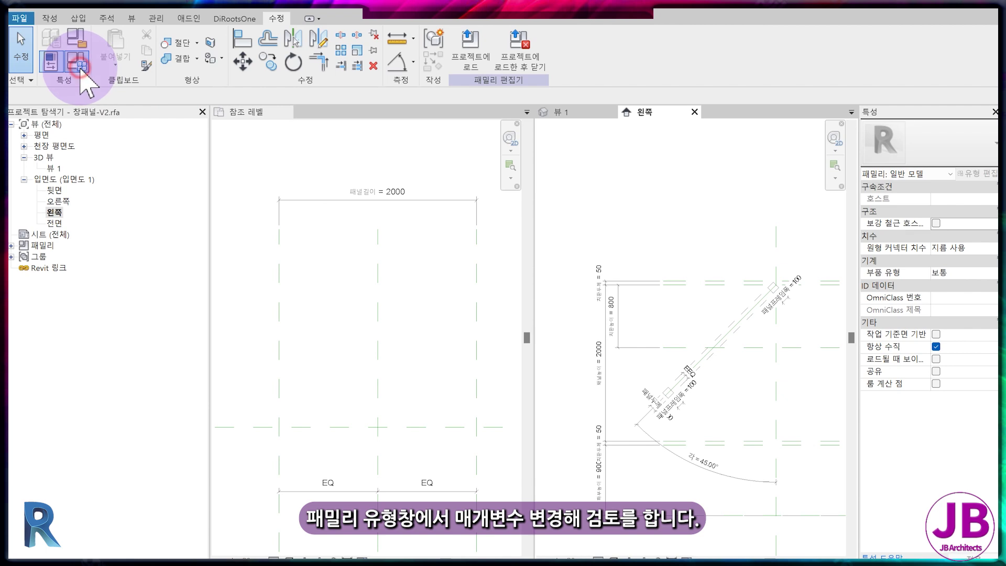
- Set 패널두께 to 80 and 패널프레임 to 120, test 패널높이, and regenerate
{"action": "left_click", "coordinate": [79, 67]}
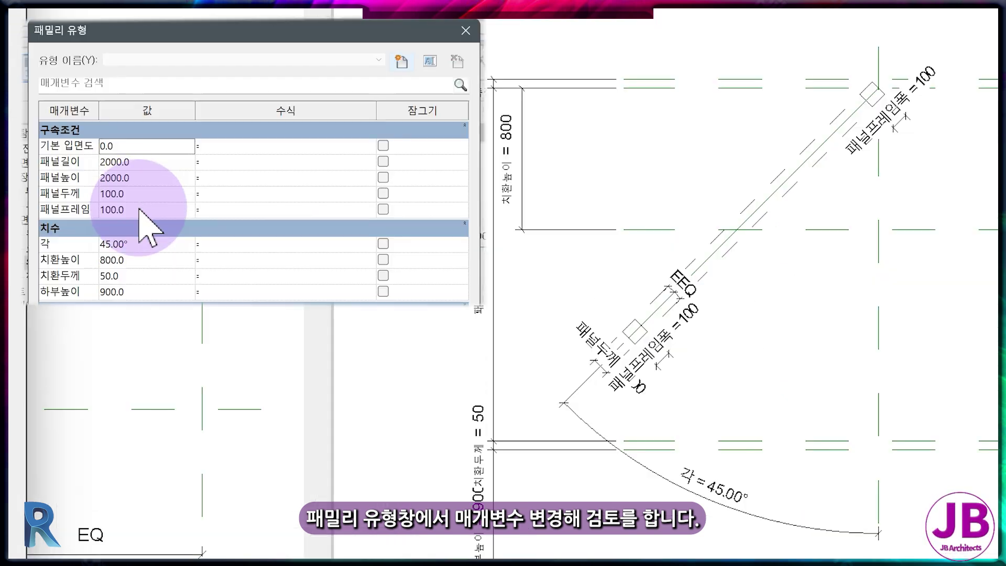
{"action": "left_click", "coordinate": [138, 198]}
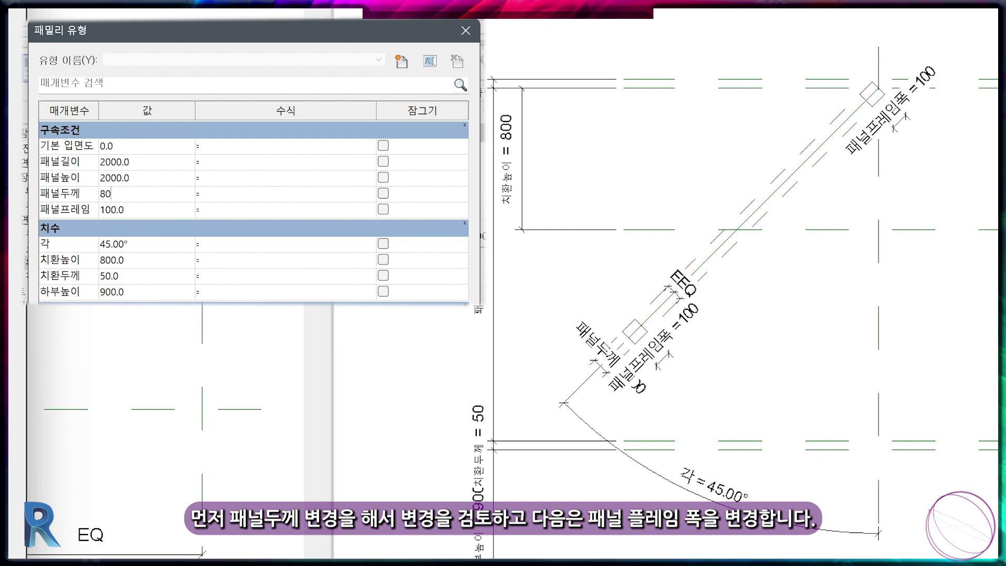
{"action": "key", "text": "Return"}
{"action": "left_click", "coordinate": [151, 210]}
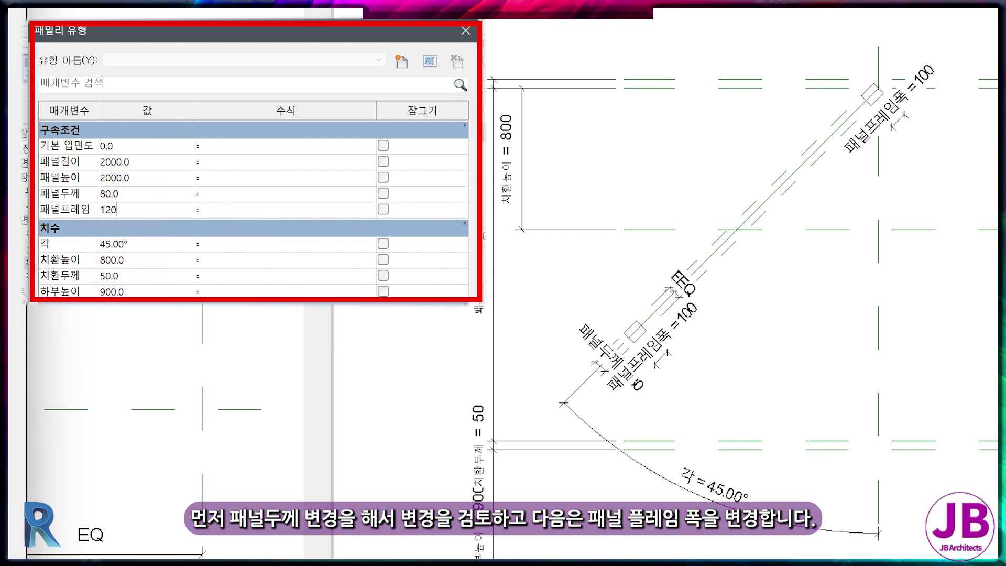
{"action": "left_click", "coordinate": [158, 193]}
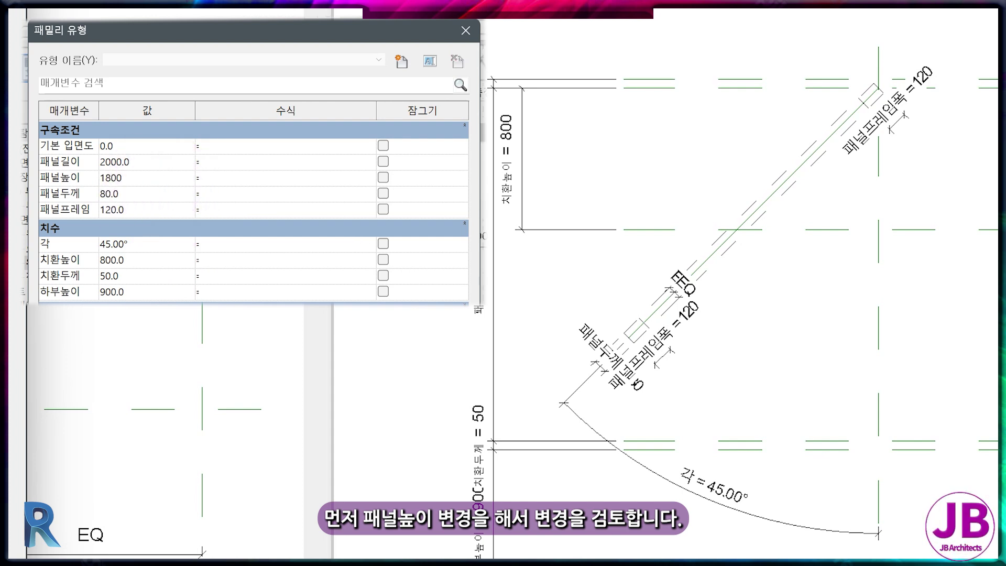
{"action": "left_click", "coordinate": [154, 175]}
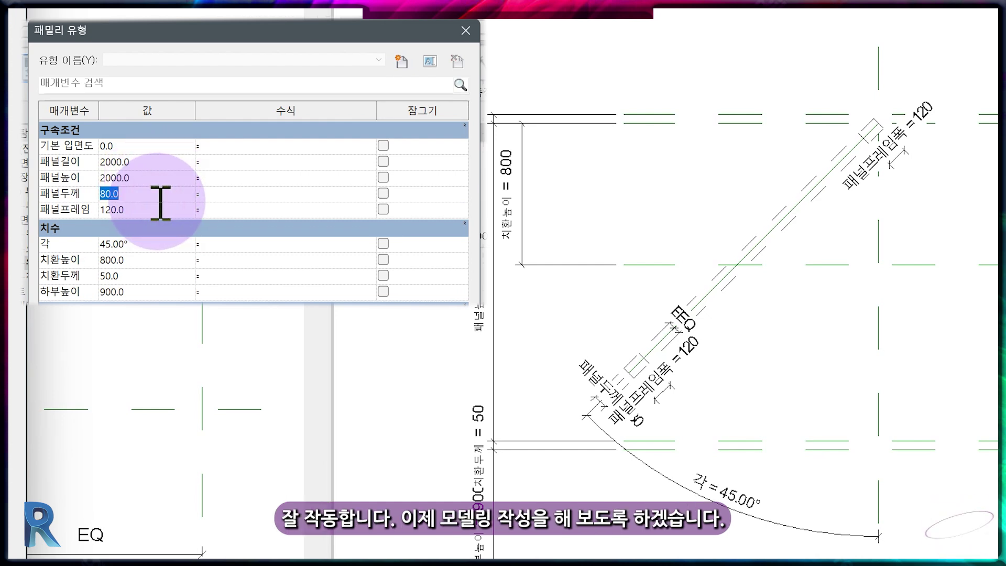
{"action": "key", "text": "Return"}
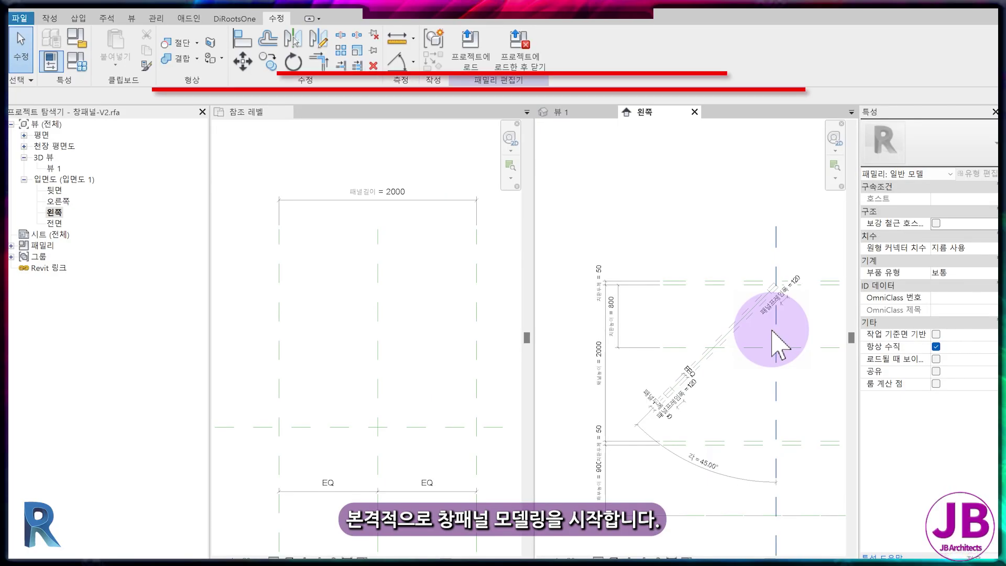
{"action": "middle_click_drag", "start_coordinate": [780, 346], "coordinate": [742, 319]}
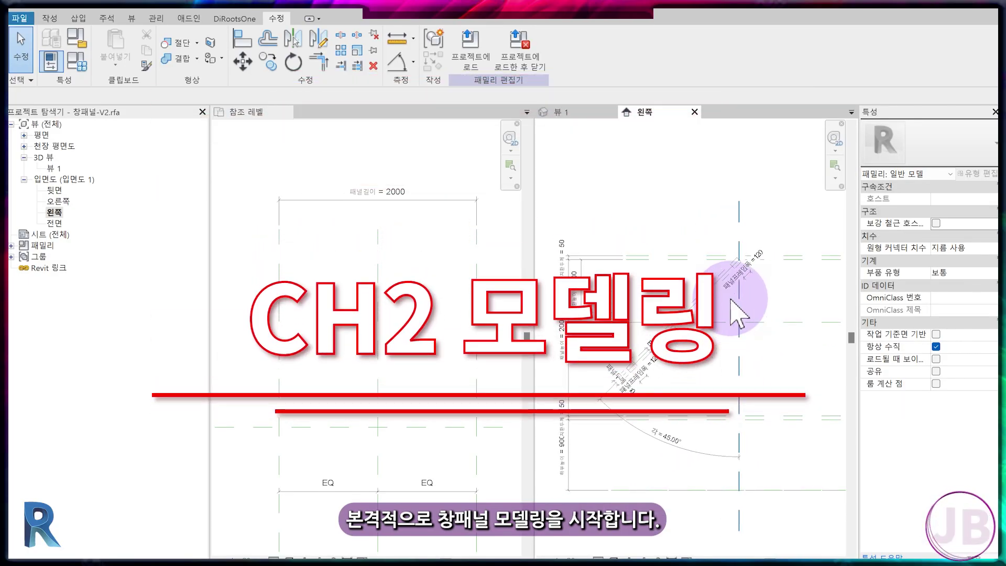
{"action": "left_click", "coordinate": [49, 19]}
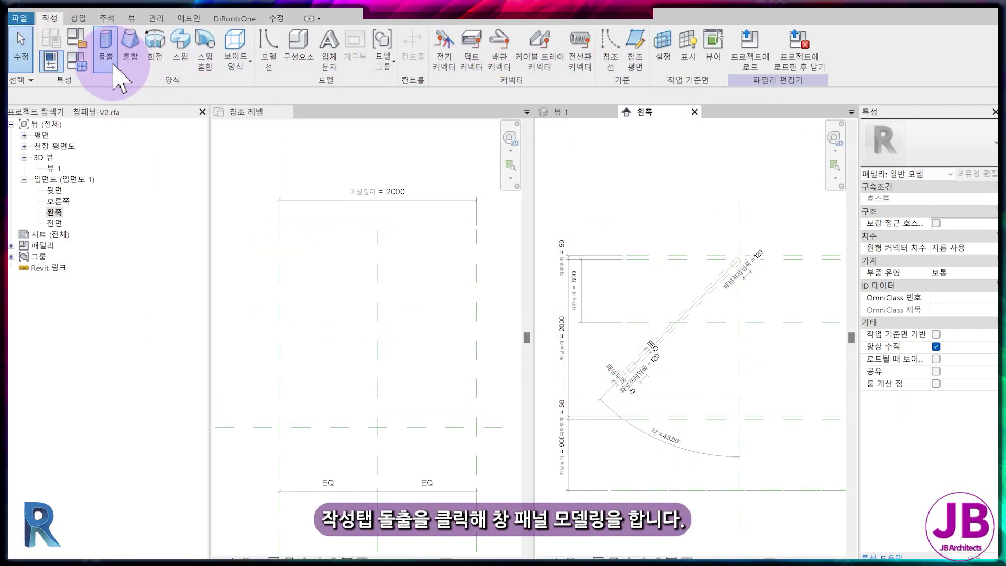
- Create a solid extrusion with the diagonal reference line picked as its profile
{"action": "left_click", "coordinate": [113, 62]}
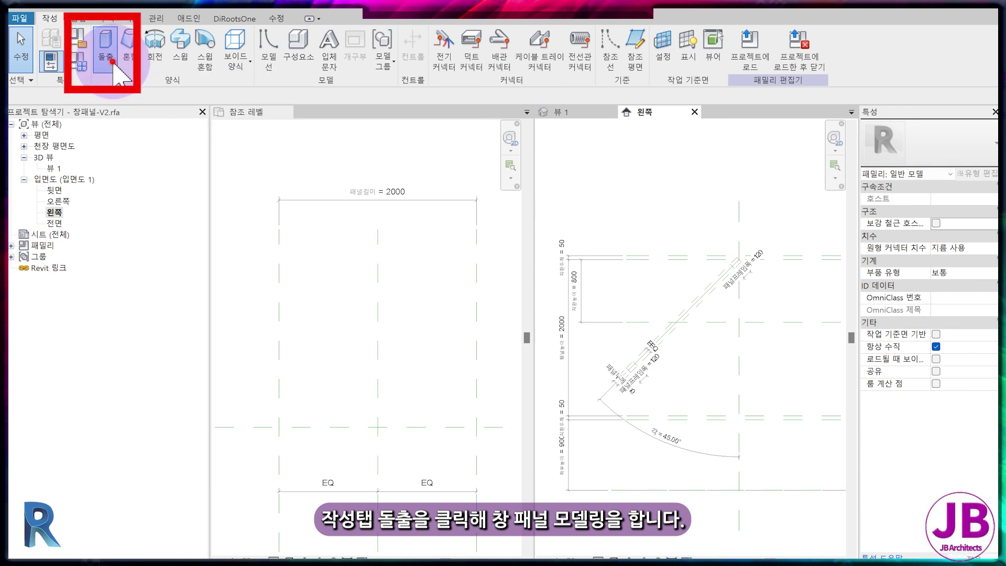
{"action": "left_click", "coordinate": [517, 65]}
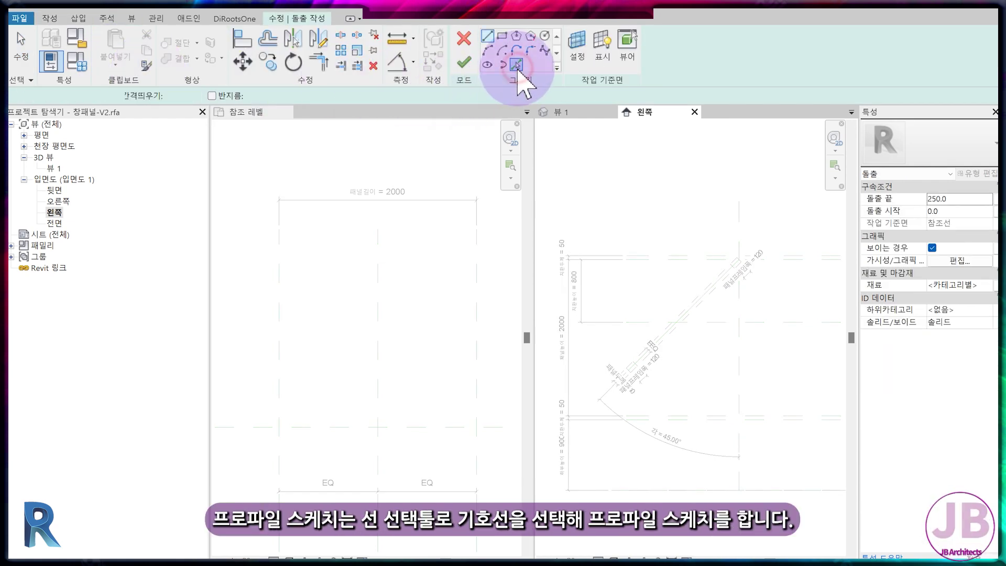
{"action": "scroll", "coordinate": [722, 309], "scroll_direction": "up", "scroll_amount": 5}
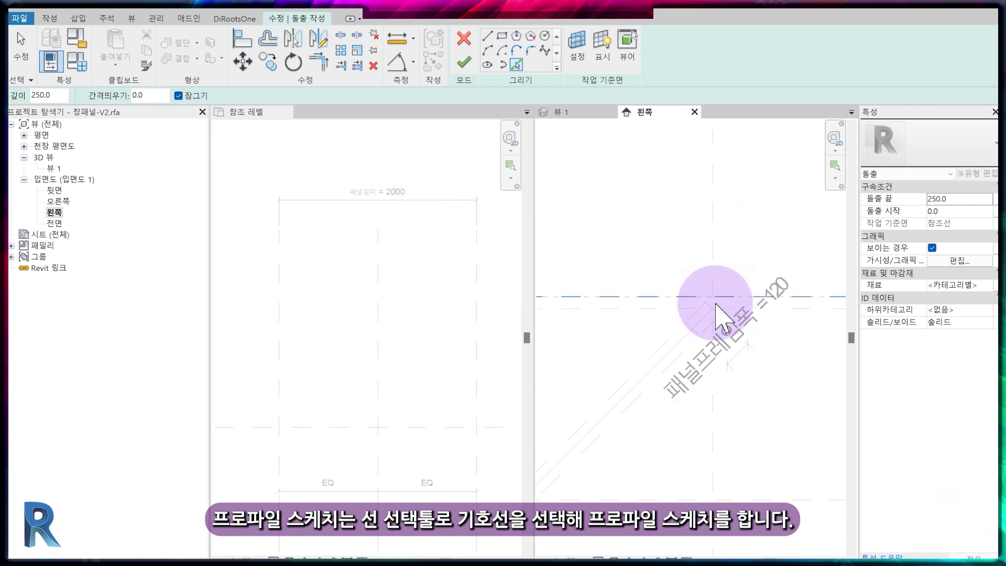
{"action": "left_click", "coordinate": [656, 375]}
{"action": "scroll", "coordinate": [707, 320], "scroll_direction": "up", "scroll_amount": 2}
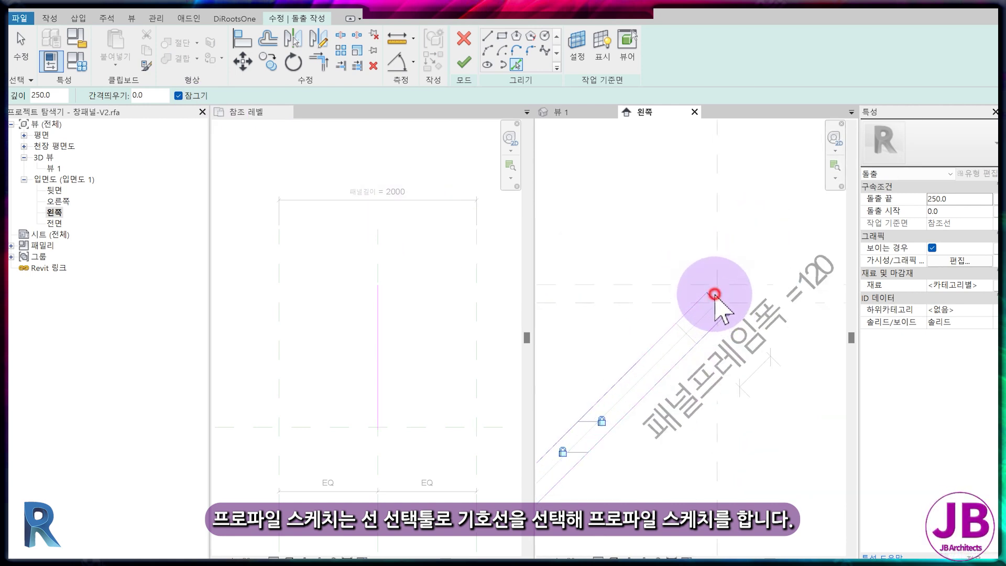
{"action": "scroll", "coordinate": [730, 348], "scroll_direction": "down", "scroll_amount": 3}
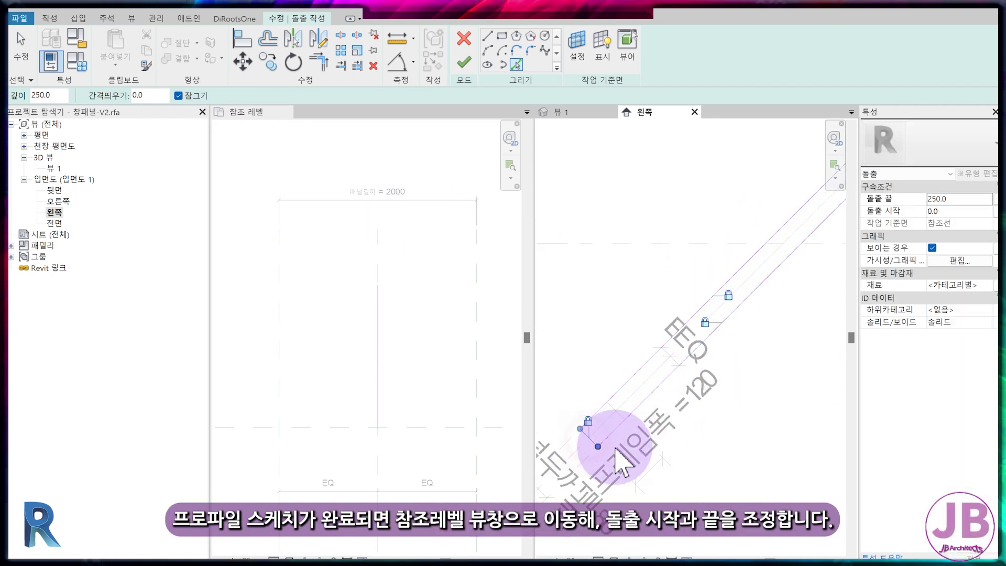
{"action": "scroll", "coordinate": [645, 445], "scroll_direction": "down", "scroll_amount": 3}
{"action": "left_click", "coordinate": [464, 63]}
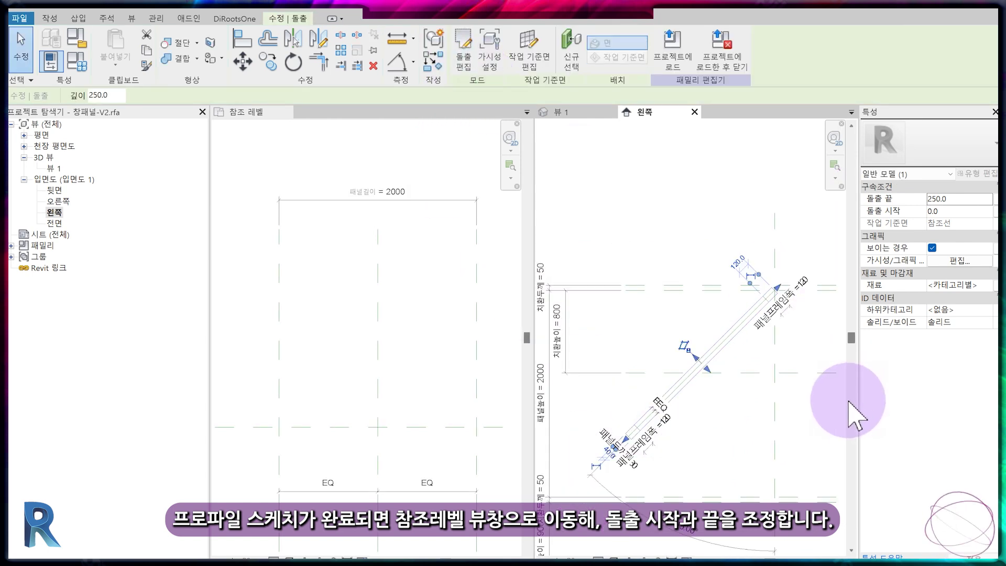
{"action": "left_click", "coordinate": [416, 349]}
{"action": "scroll", "coordinate": [417, 352], "scroll_direction": "down", "scroll_amount": 2}
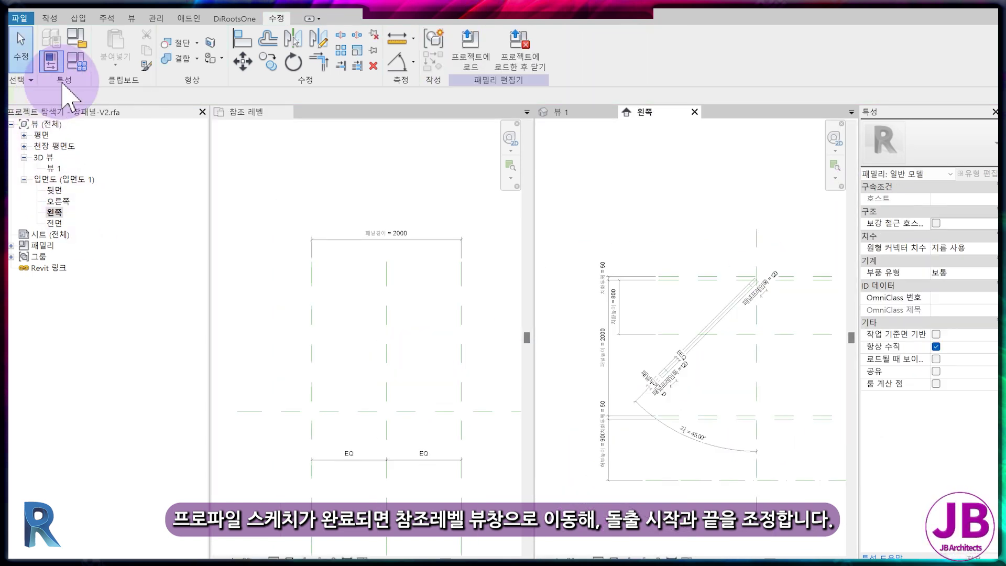
{"action": "left_click", "coordinate": [77, 62]}
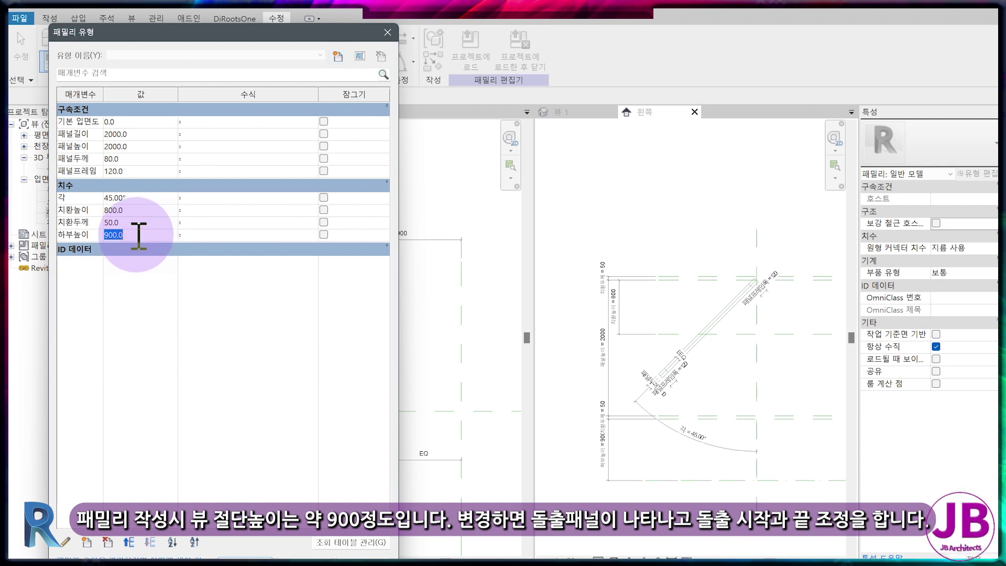
- Apply 하부높이 300 and stretch the extrusion ends to the left and right reference planes
{"action": "key", "text": "Return"}
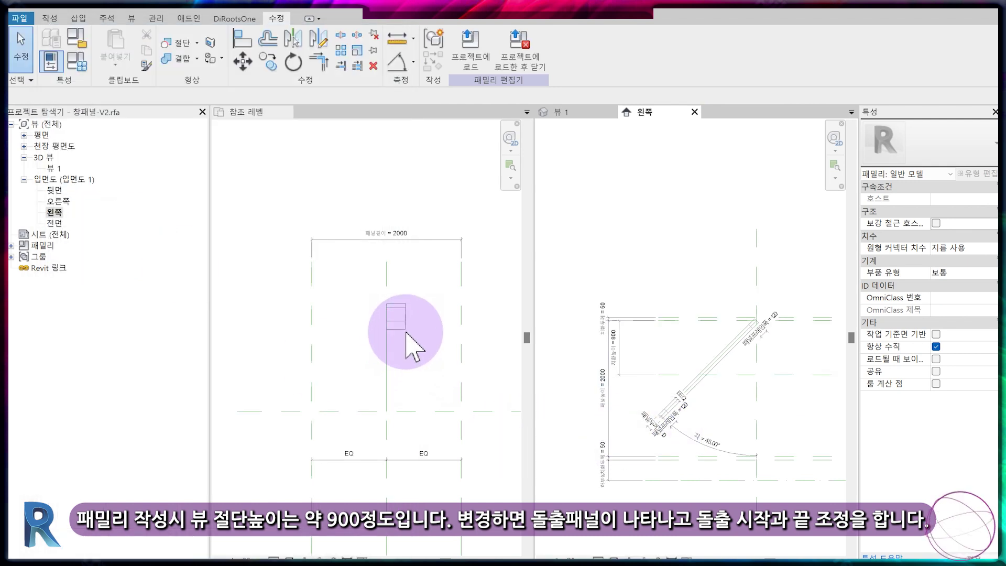
{"action": "left_click", "coordinate": [403, 311]}
{"action": "left_click_drag", "start_coordinate": [416, 310], "coordinate": [468, 309]}
{"action": "mouse_move", "coordinate": [380, 314]}
{"action": "left_mouse_down"}
{"action": "mouse_move", "coordinate": [318, 299]}
{"action": "mouse_move", "coordinate": [307, 332]}
{"action": "left_mouse_up"}
{"action": "left_click", "coordinate": [427, 371]}
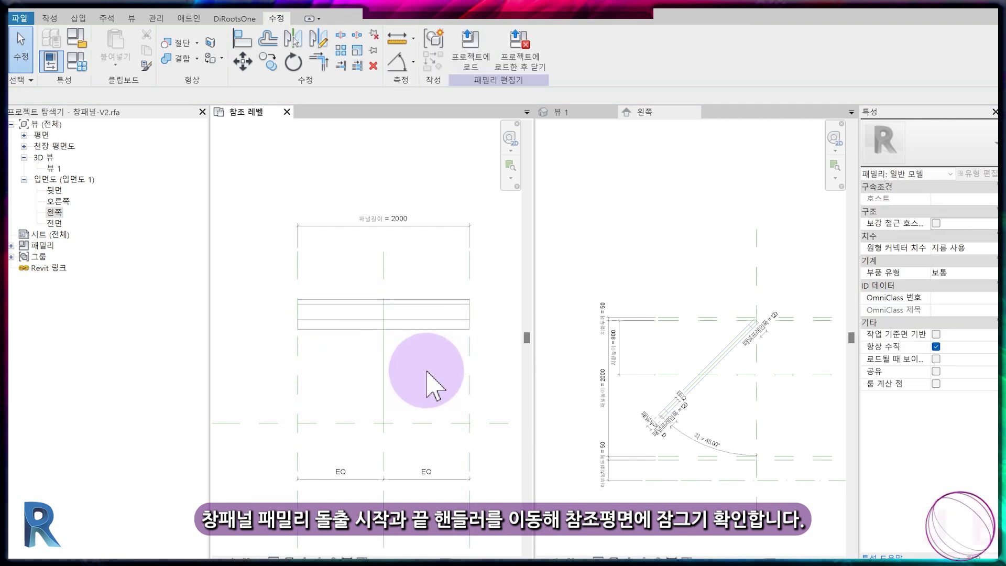
{"action": "left_click", "coordinate": [420, 325]}
{"action": "left_click", "coordinate": [619, 424]}
- Set the elevation's visual style to Consistent Colors
{"action": "scroll", "coordinate": [723, 377], "scroll_direction": "up", "scroll_amount": 3}
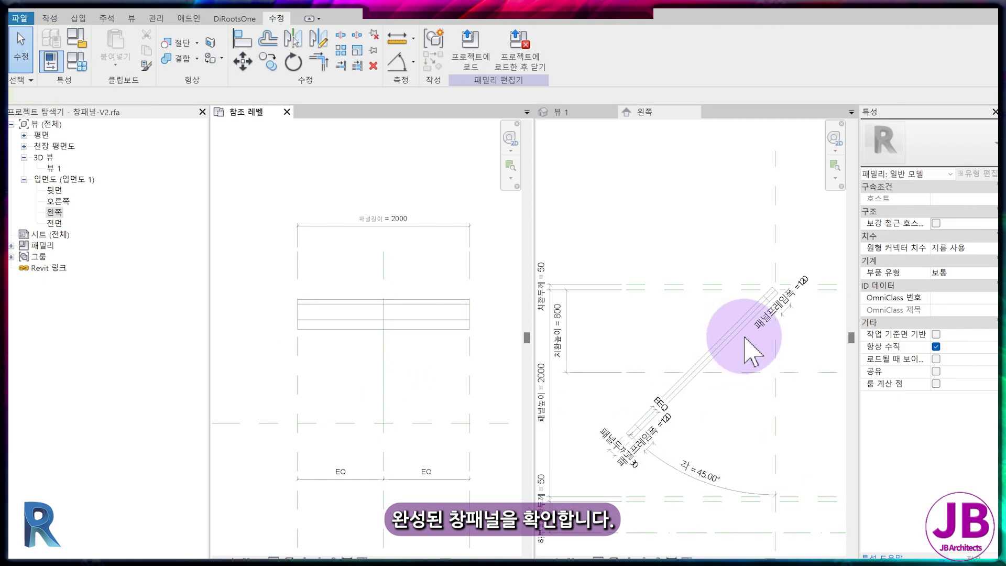
{"action": "left_click", "coordinate": [613, 558]}
{"action": "left_click", "coordinate": [669, 488]}
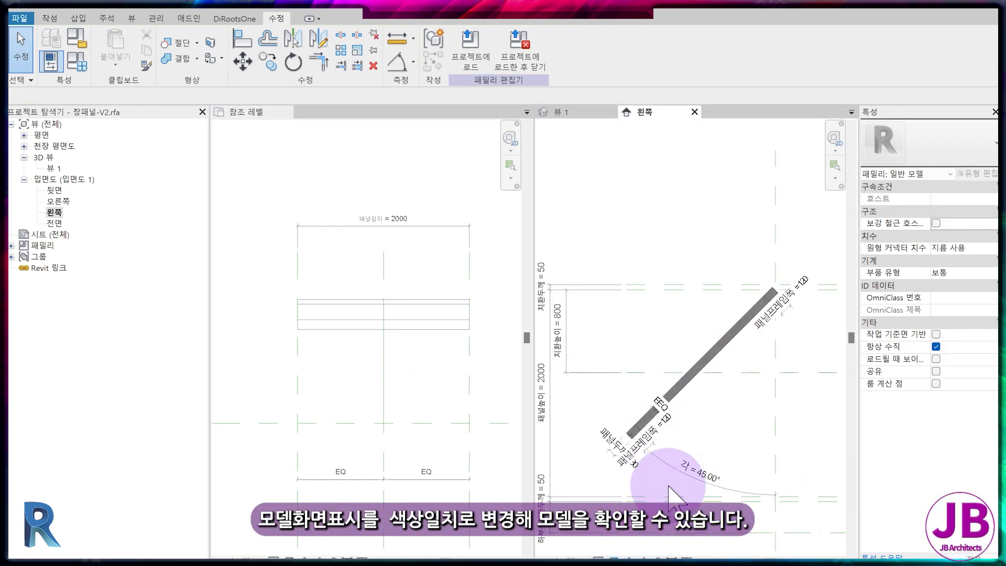
{"action": "left_click", "coordinate": [48, 14]}
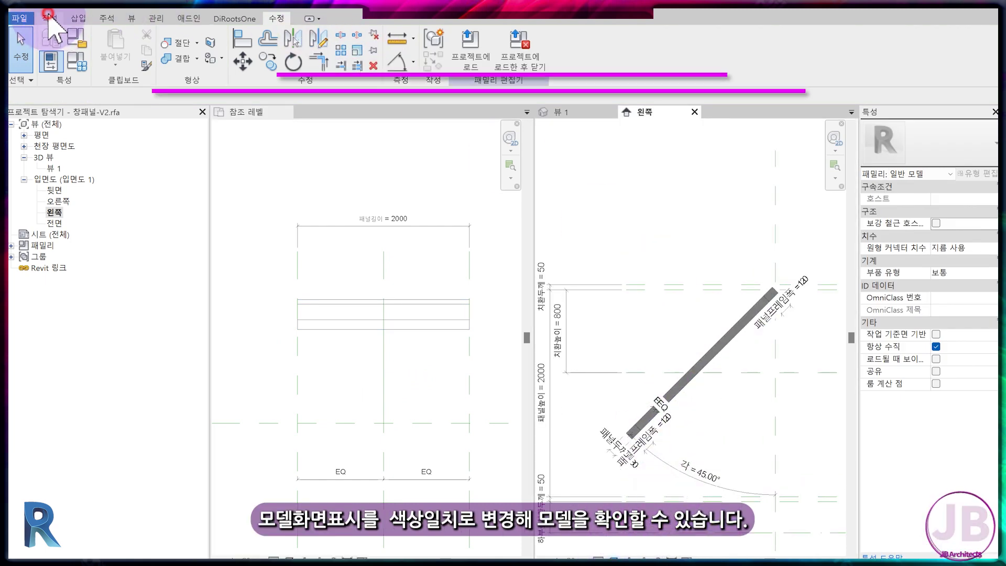
{"action": "left_click", "coordinate": [233, 59]}
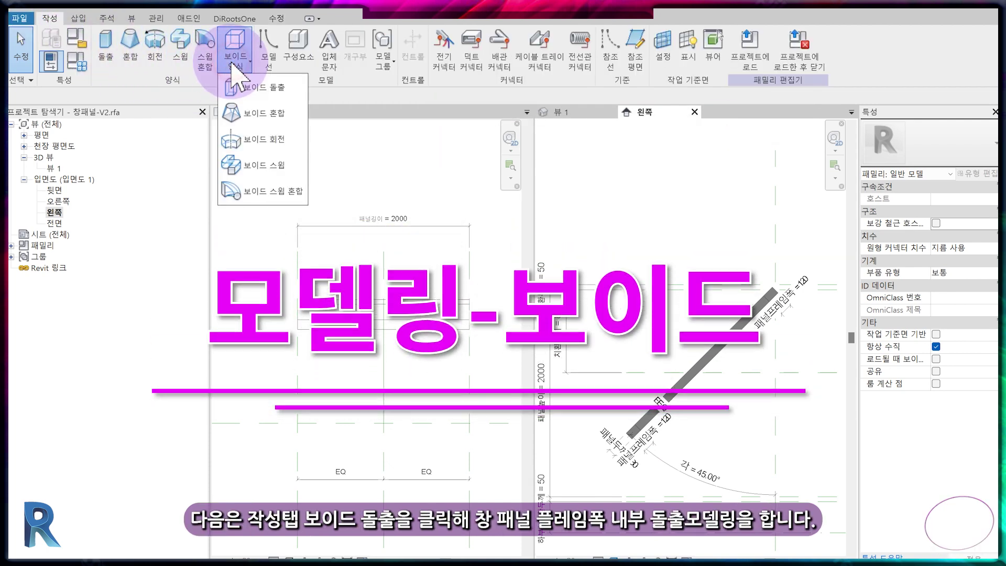
- Start a void extrusion and pick the panel reference line into its profile
{"action": "left_click", "coordinate": [240, 83]}
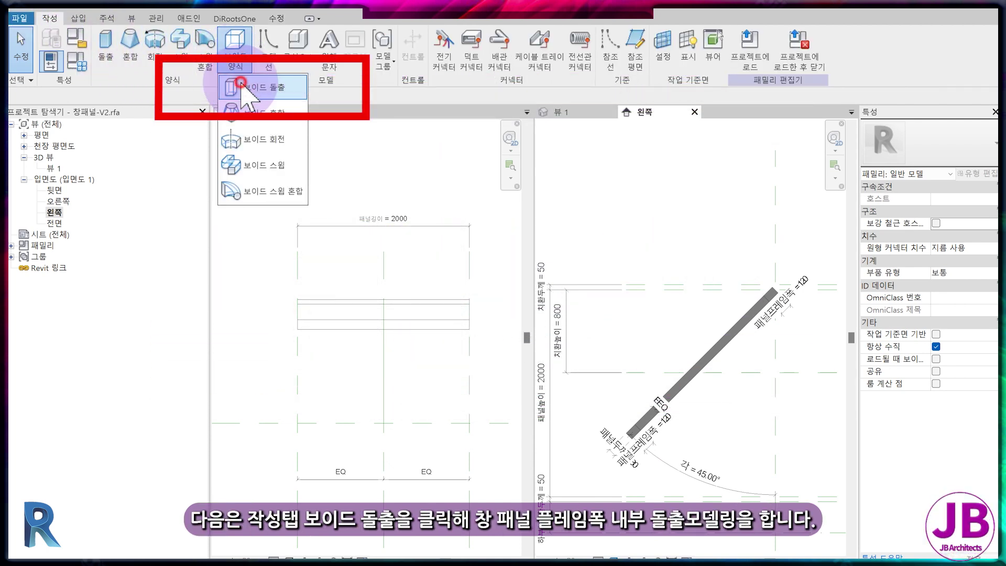
{"action": "left_click", "coordinate": [517, 65]}
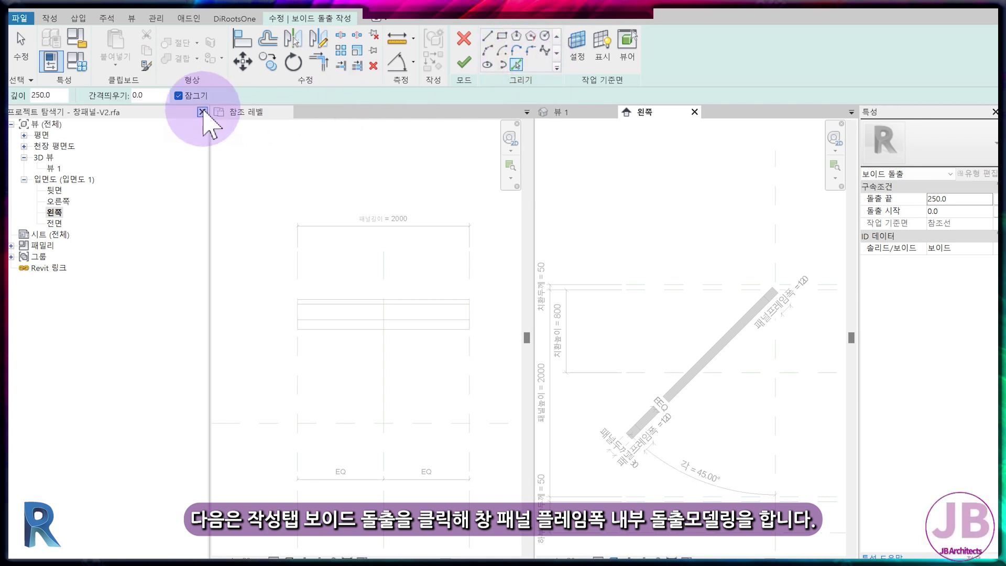
{"action": "scroll", "coordinate": [763, 320], "scroll_direction": "up", "scroll_amount": 3}
{"action": "left_click", "coordinate": [749, 313]}
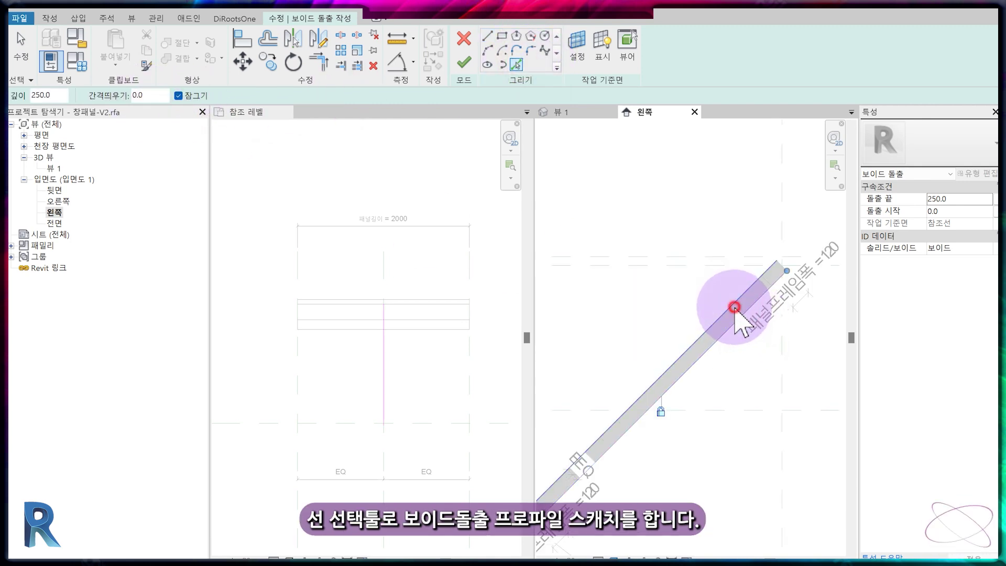
{"action": "scroll", "coordinate": [766, 283], "scroll_direction": "up", "scroll_amount": 1}
{"action": "scroll", "coordinate": [765, 367], "scroll_direction": "down", "scroll_amount": 2}
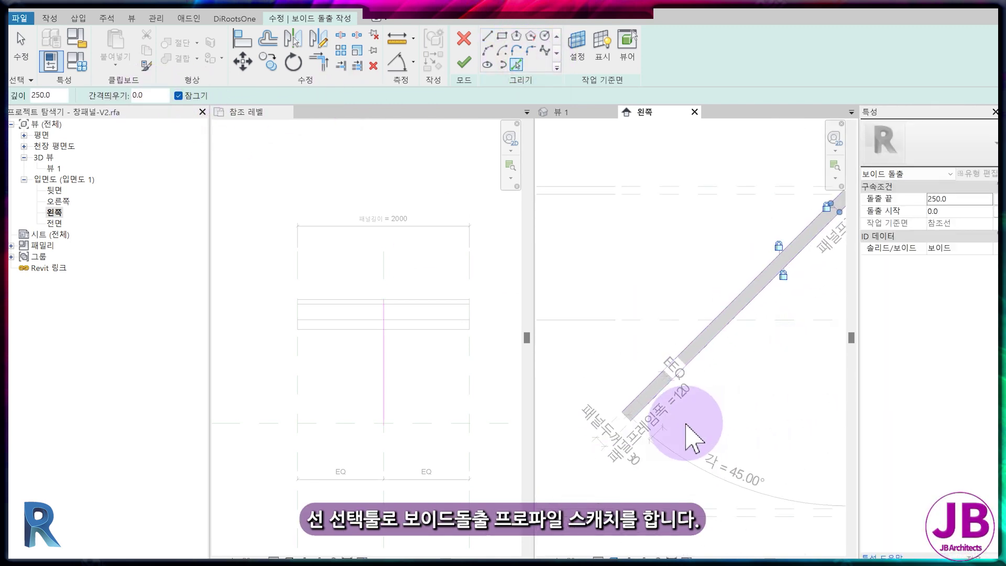
{"action": "scroll", "coordinate": [577, 391], "scroll_direction": "up", "scroll_amount": 4}
{"action": "scroll", "coordinate": [584, 359], "scroll_direction": "down", "scroll_amount": 2}
{"action": "middle_click_drag", "start_coordinate": [584, 360], "coordinate": [656, 400]}
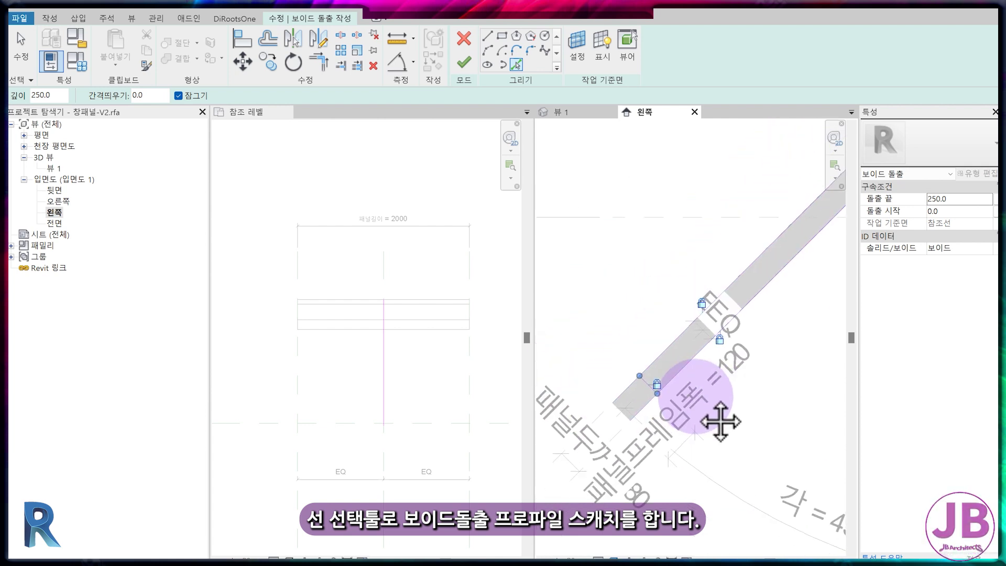
{"action": "scroll", "coordinate": [677, 414], "scroll_direction": "up", "scroll_amount": 2}
- Trim the void sketch lines into closed corners and finish the void extrusion
{"action": "key", "text": "t"}
{"action": "key", "text": "r"}
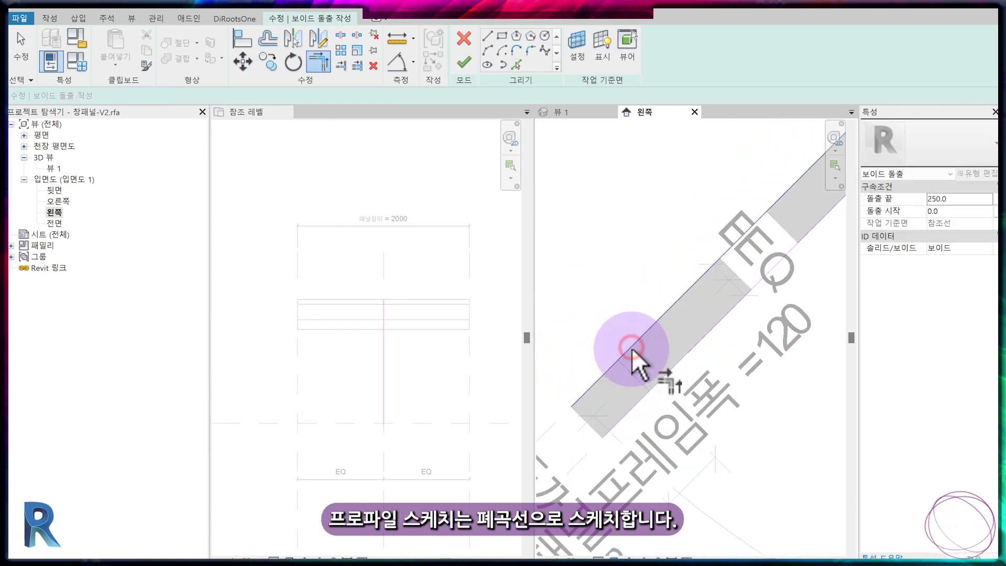
{"action": "scroll", "coordinate": [658, 375], "scroll_direction": "down", "scroll_amount": 3}
{"action": "scroll", "coordinate": [802, 265], "scroll_direction": "up", "scroll_amount": 2}
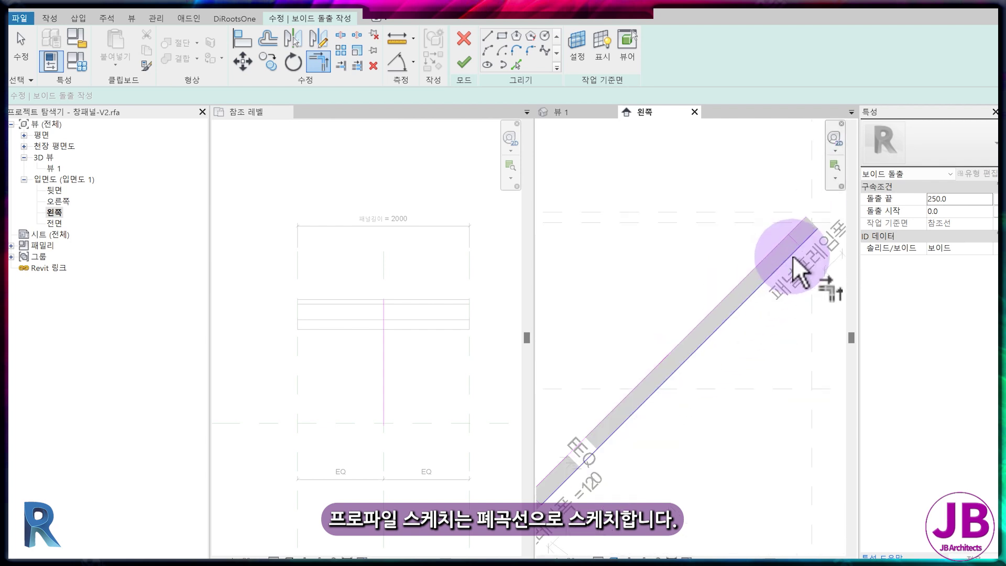
{"action": "left_click", "coordinate": [791, 246]}
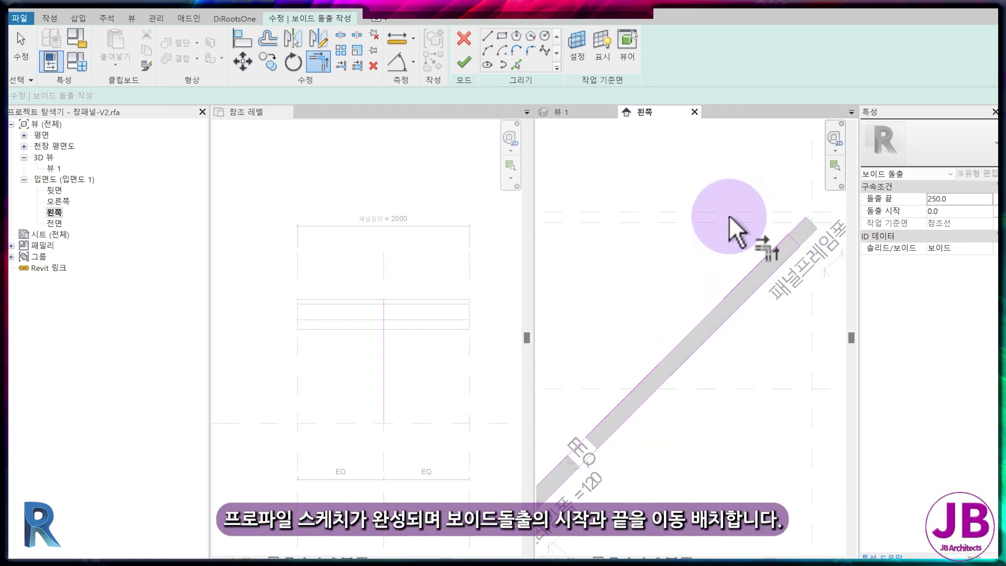
{"action": "left_click", "coordinate": [461, 63]}
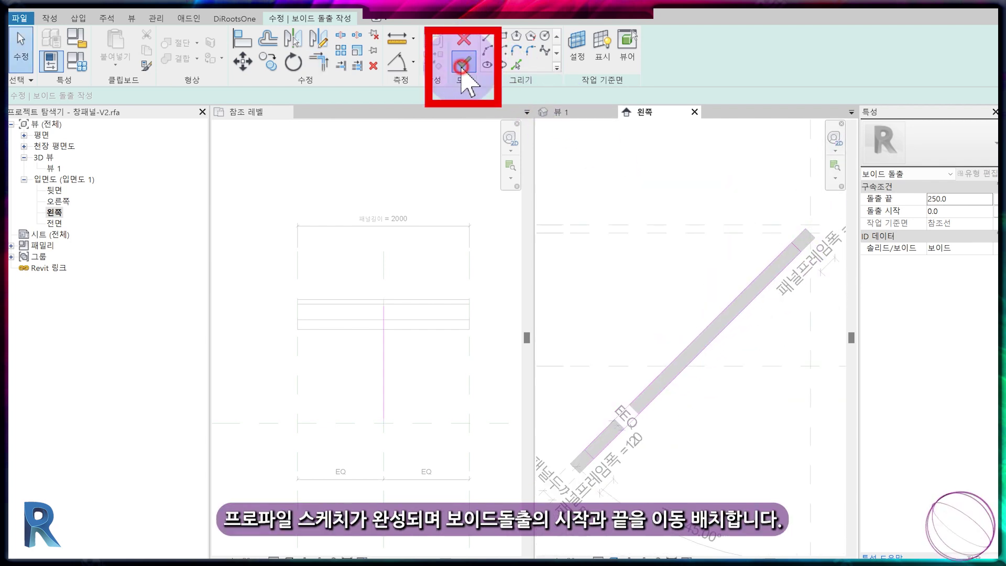
- Drag the void extrusion left in the Ref. Level plan so it cuts the frame
{"action": "left_click", "coordinate": [479, 362]}
{"action": "scroll", "coordinate": [419, 346], "scroll_direction": "up", "scroll_amount": 2}
{"action": "scroll", "coordinate": [371, 304], "scroll_direction": "up", "scroll_amount": 2}
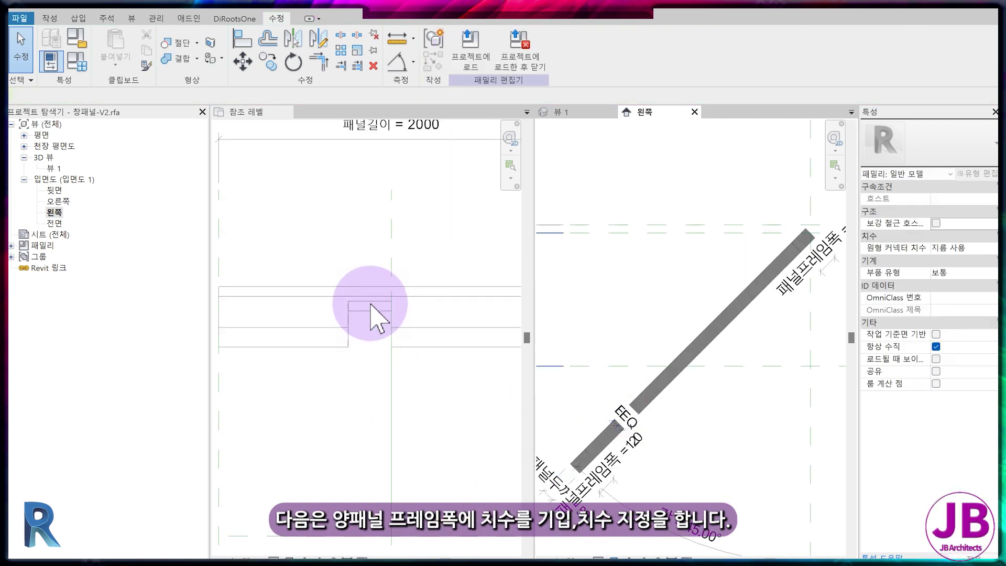
{"action": "left_click", "coordinate": [383, 330]}
{"action": "scroll", "coordinate": [367, 341], "scroll_direction": "down", "scroll_amount": 2}
{"action": "scroll", "coordinate": [362, 330], "scroll_direction": "down", "scroll_amount": 1}
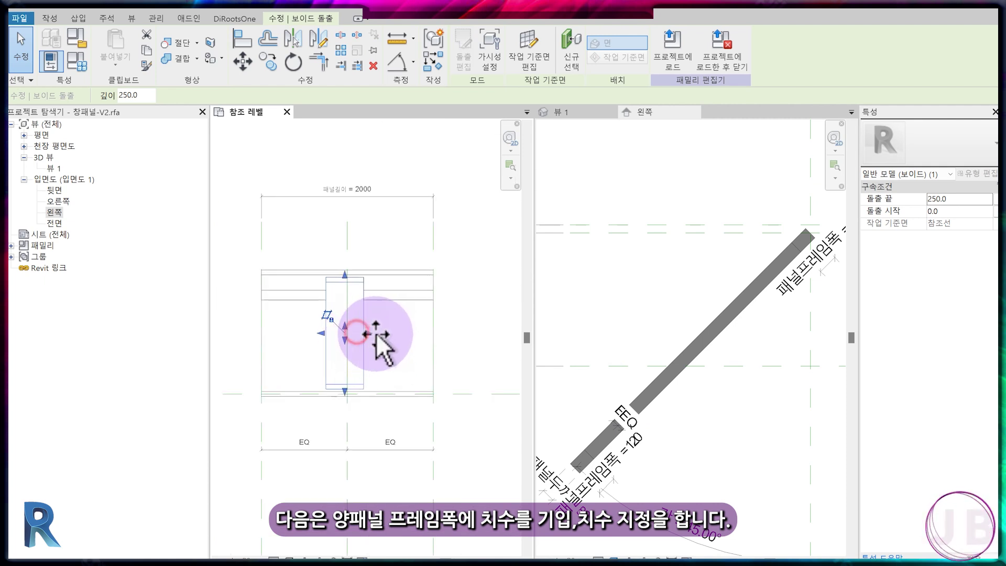
{"action": "left_click_drag", "start_coordinate": [418, 346], "coordinate": [276, 337]}
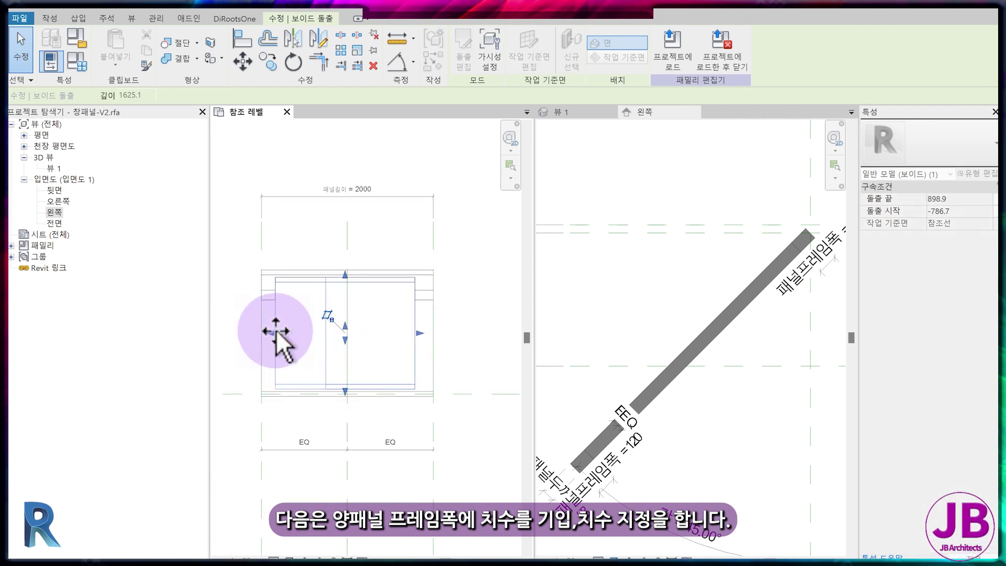
{"action": "left_click", "coordinate": [367, 365]}
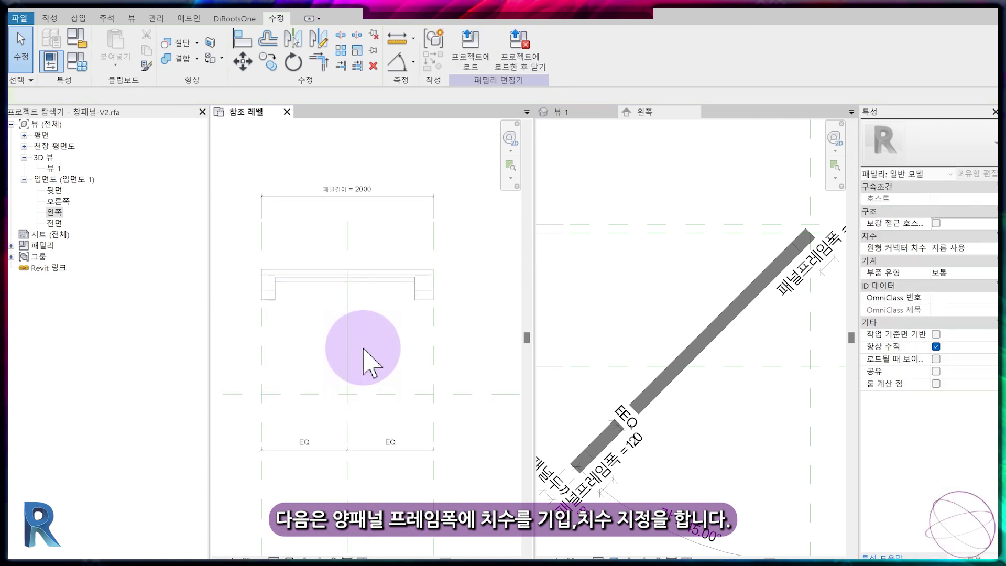
{"action": "left_click", "coordinate": [596, 191]}
- In the front elevation, place aligned dimensions on the right and left frame widths
{"action": "double_click", "coordinate": [55, 223]}
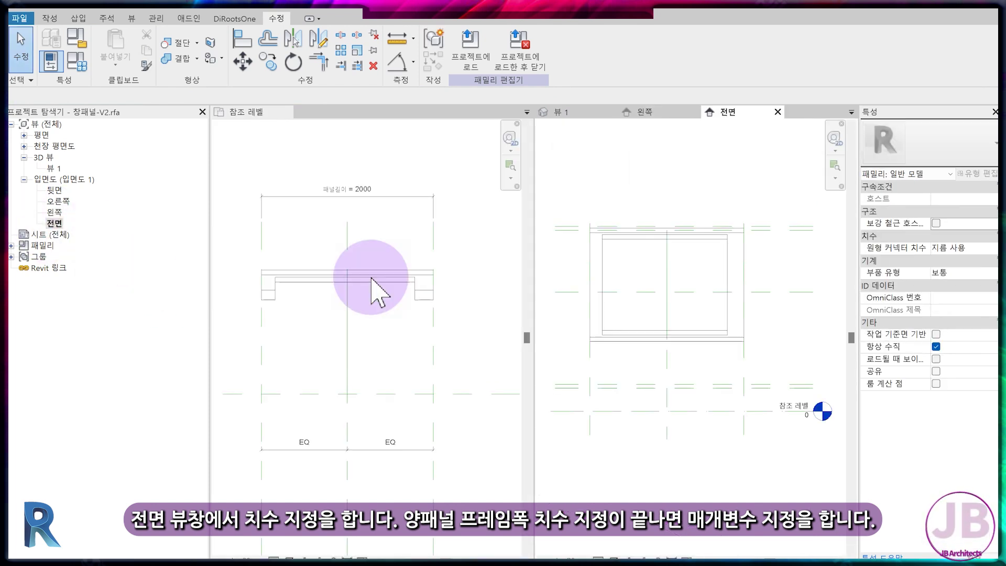
{"action": "key", "text": "d"}
{"action": "key", "text": "i"}
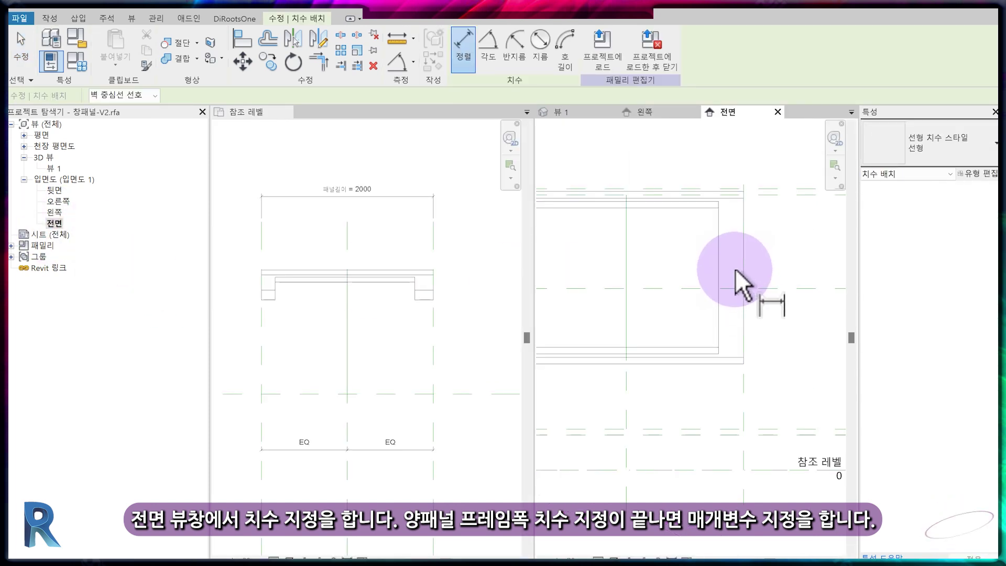
{"action": "left_click", "coordinate": [741, 257]}
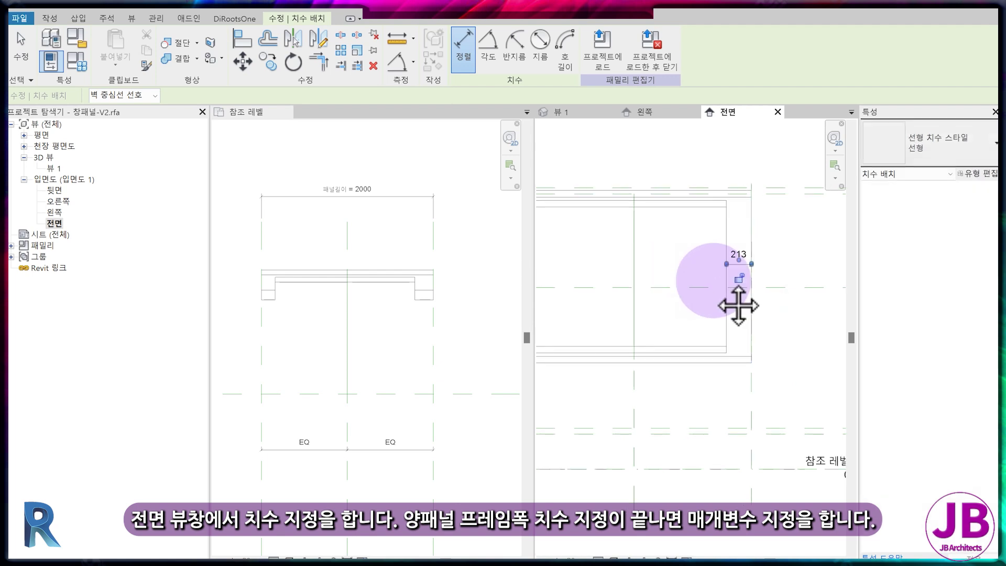
{"action": "middle_click_drag", "start_coordinate": [737, 299], "coordinate": [815, 301]}
{"action": "left_click", "coordinate": [608, 276]}
{"action": "key", "text": "Escape"}
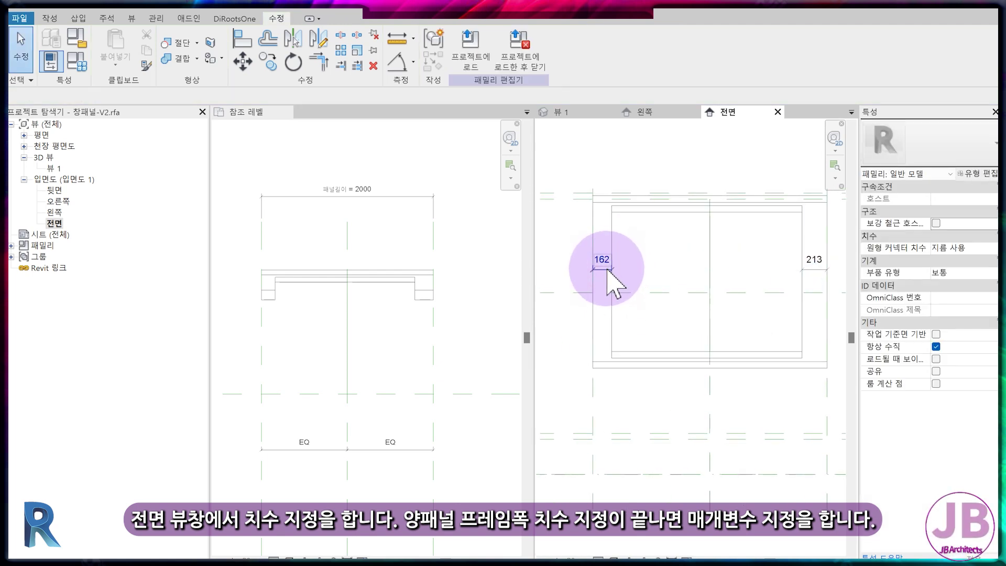
- Label both side frame-width dimensions with 패널프레임폭 = 120
{"action": "left_click", "coordinate": [812, 266], "text": "ctrl"}
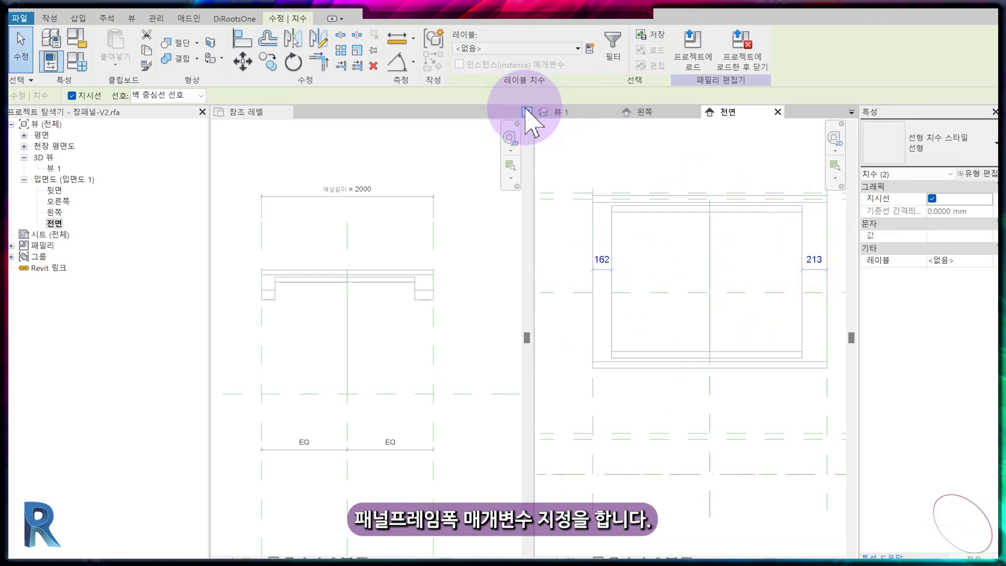
{"action": "left_click", "coordinate": [516, 49]}
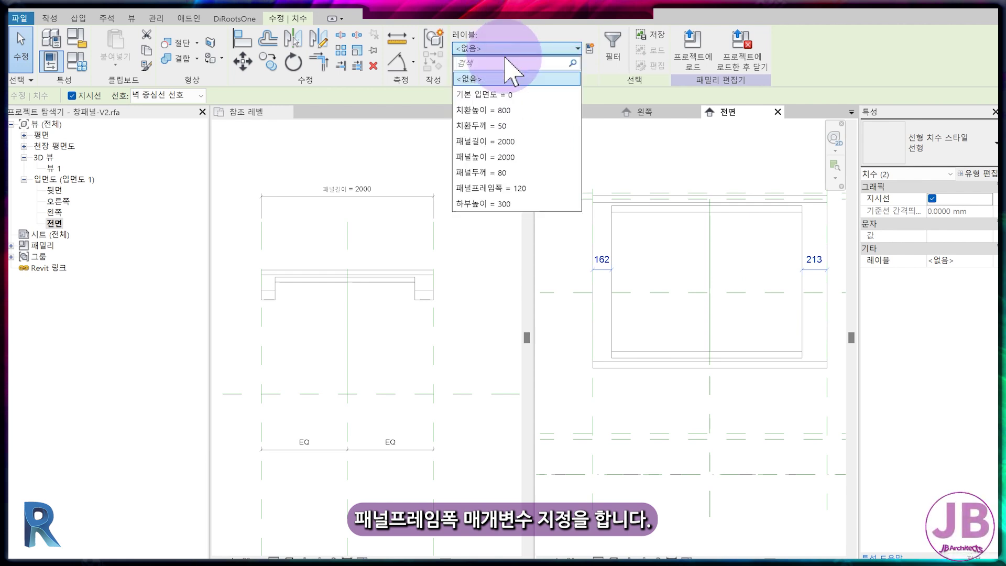
{"action": "left_click", "coordinate": [553, 189]}
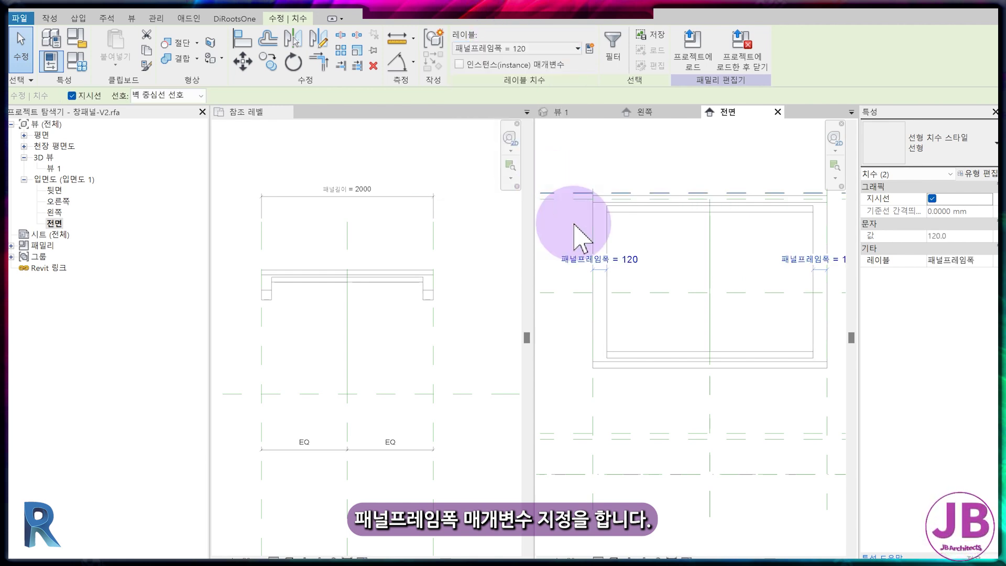
{"action": "left_click", "coordinate": [636, 292]}
{"action": "left_click", "coordinate": [613, 556]}
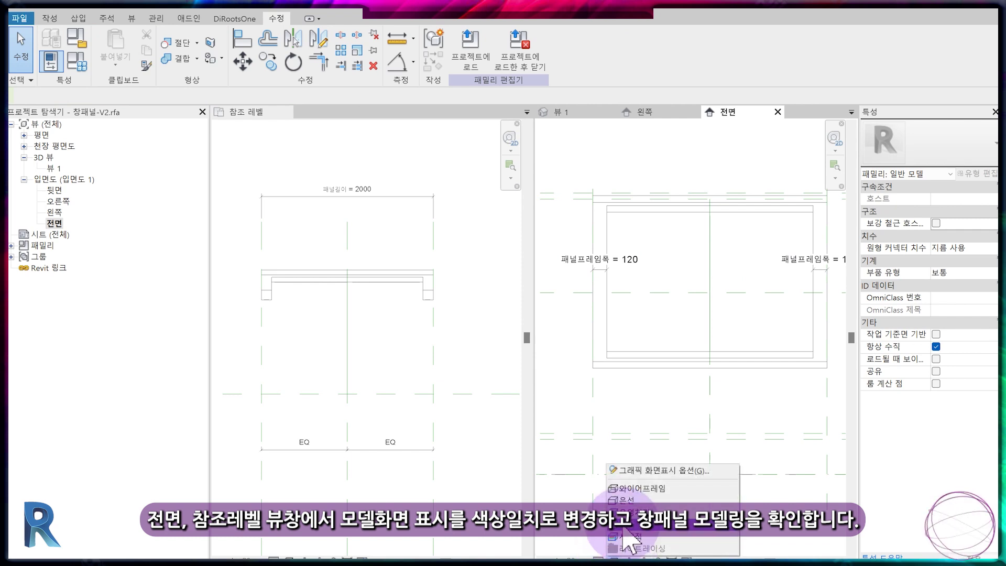
- Set the Front and Ref. Level views to Consistent Colors and the Left view to Hidden Line
{"action": "left_click", "coordinate": [629, 524]}
{"action": "left_click", "coordinate": [461, 345]}
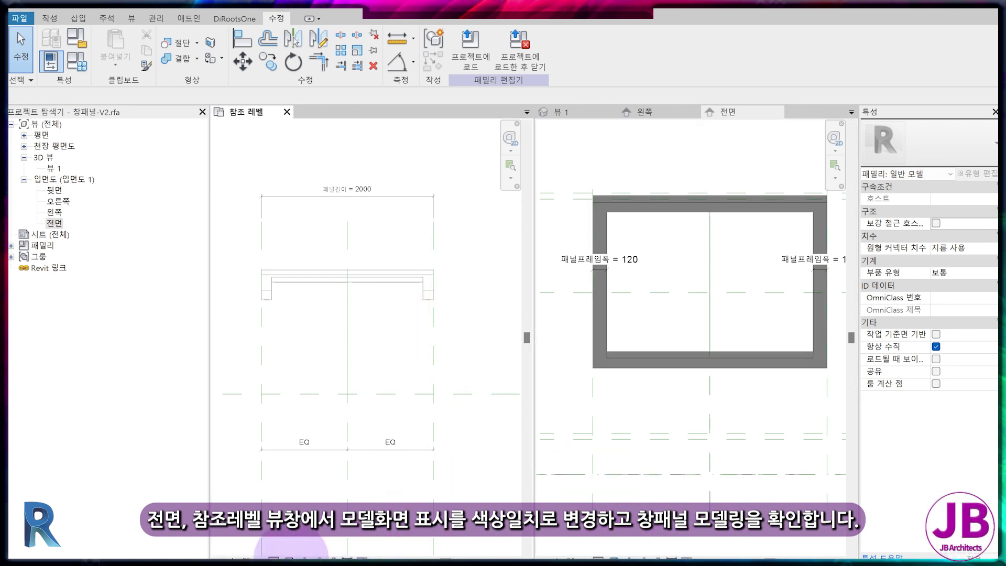
{"action": "left_click", "coordinate": [289, 558]}
{"action": "left_click", "coordinate": [300, 532]}
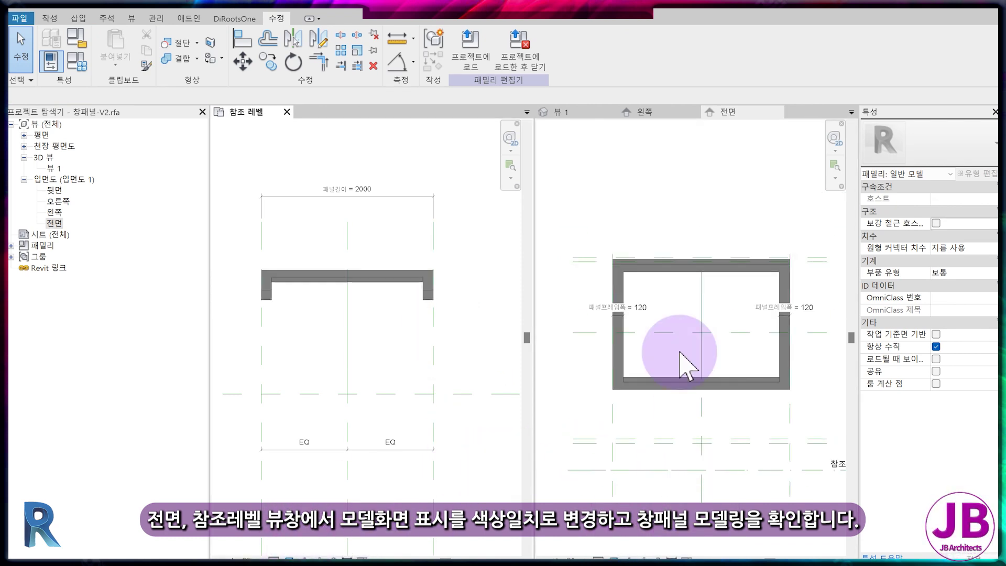
{"action": "left_click", "coordinate": [648, 112]}
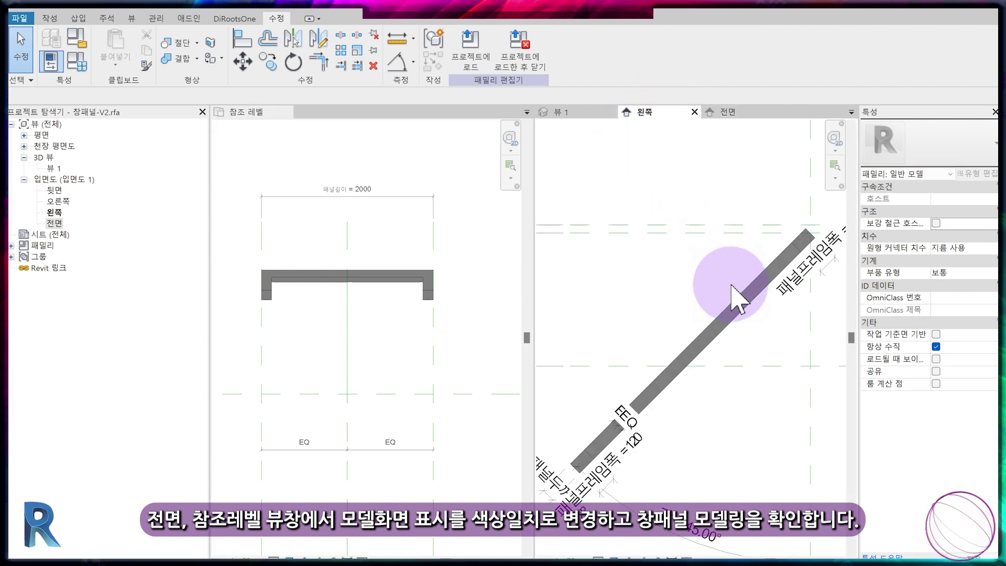
{"action": "scroll", "coordinate": [733, 285], "scroll_direction": "up", "scroll_amount": 2}
{"action": "left_click", "coordinate": [613, 557]}
{"action": "left_click", "coordinate": [635, 499]}
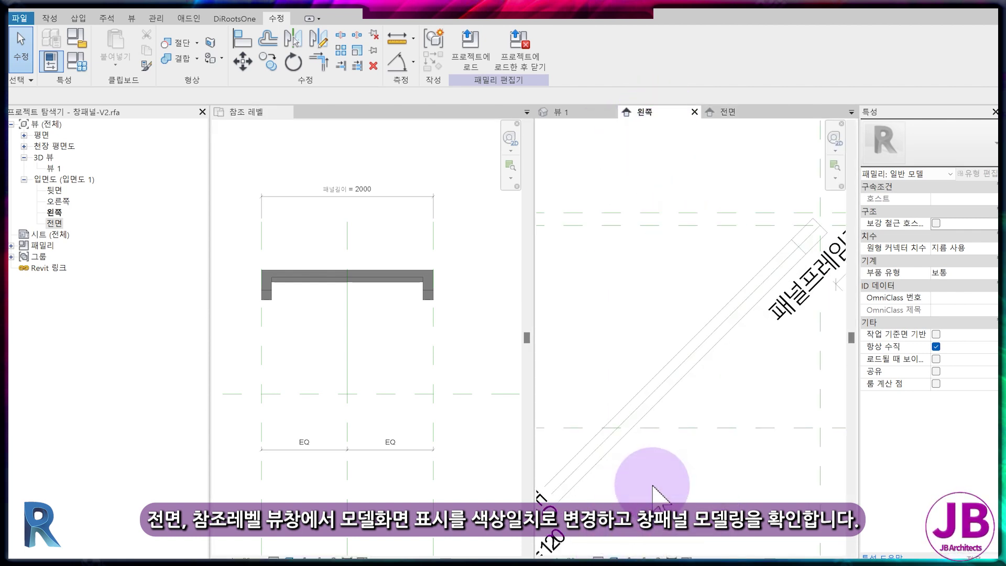
{"action": "left_click", "coordinate": [49, 18]}
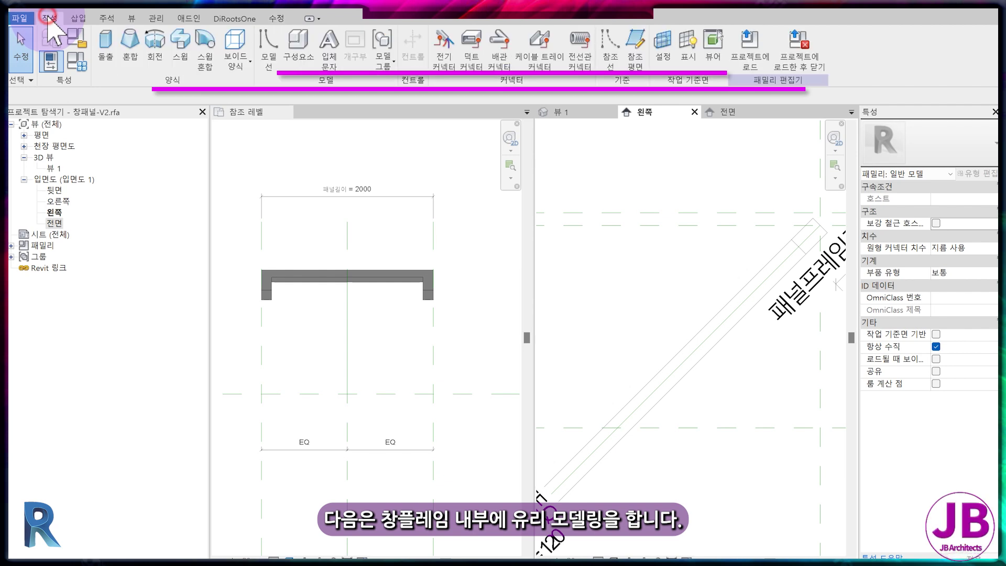
- Start a solid extrusion and pick the panel lines at offset 12, then offset 0, for the glass profile
{"action": "left_click", "coordinate": [108, 52]}
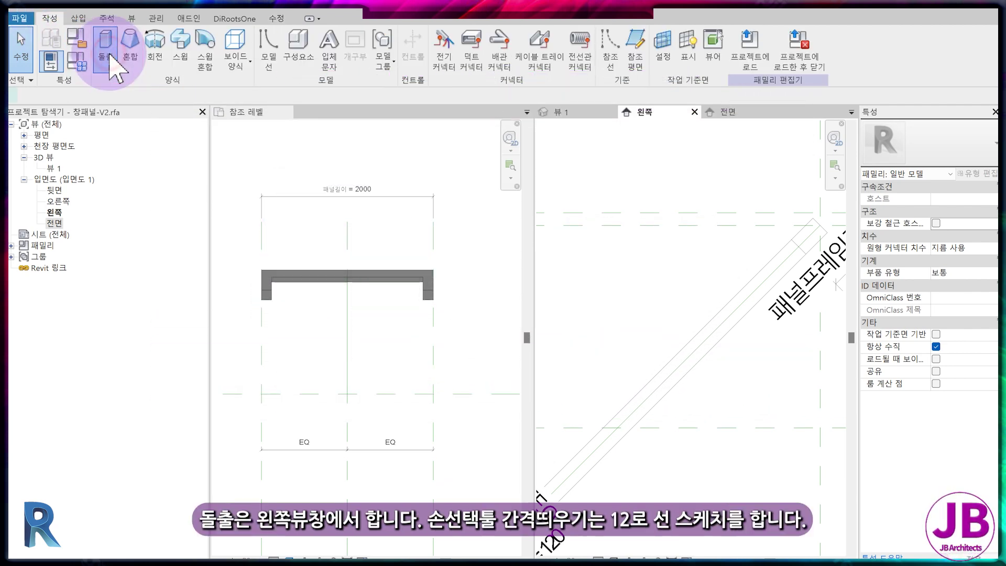
{"action": "left_click", "coordinate": [517, 64]}
{"action": "left_click_drag", "start_coordinate": [167, 103], "coordinate": [69, 99]}
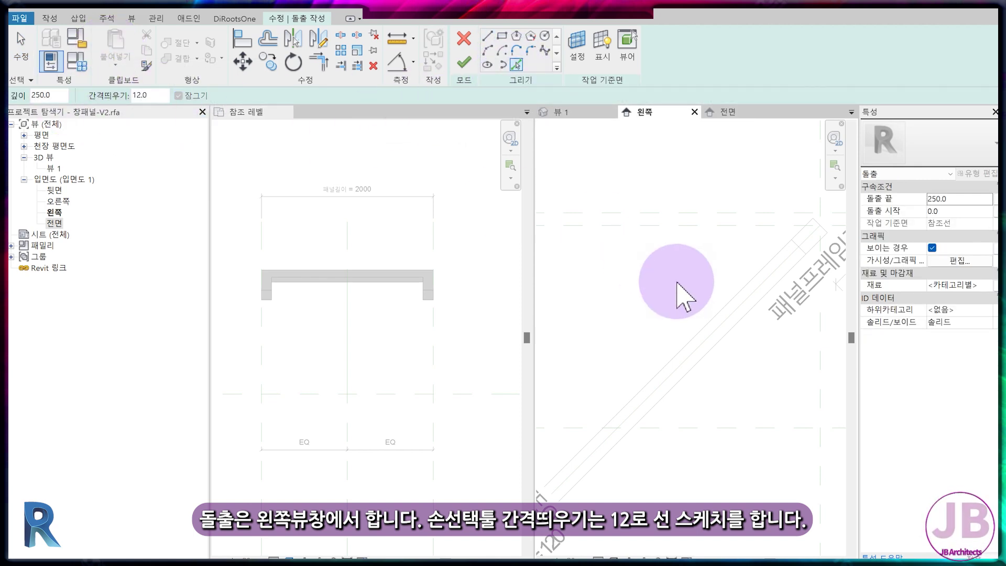
{"action": "scroll", "coordinate": [697, 310], "scroll_direction": "up", "scroll_amount": 2}
{"action": "scroll", "coordinate": [723, 338], "scroll_direction": "up", "scroll_amount": 2}
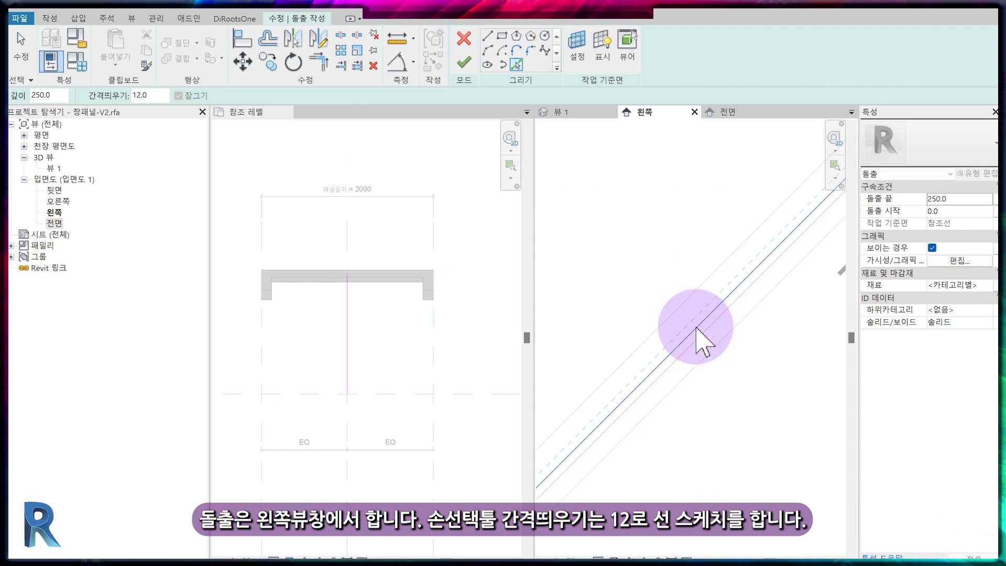
{"action": "scroll", "coordinate": [714, 341], "scroll_direction": "down", "scroll_amount": 3}
{"action": "left_click_drag", "start_coordinate": [167, 97], "coordinate": [129, 100]}
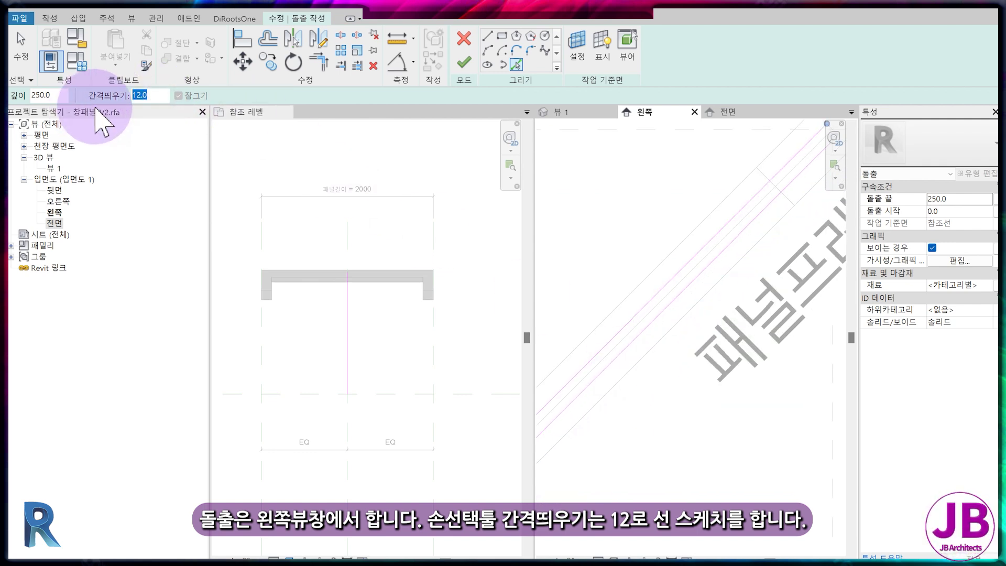
{"action": "type", "text": "0"}
{"action": "scroll", "coordinate": [795, 232], "scroll_direction": "up", "scroll_amount": 2}
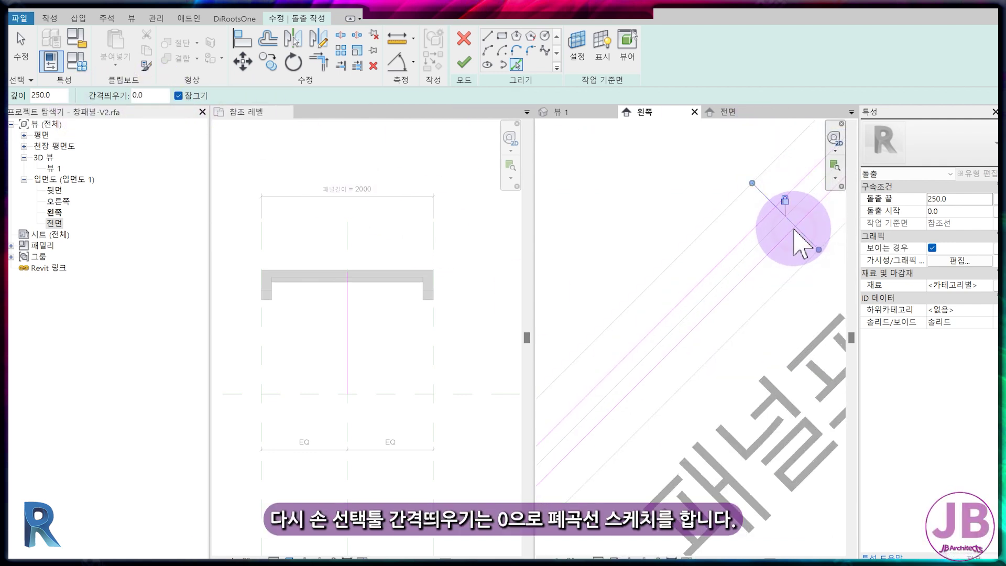
{"action": "scroll", "coordinate": [781, 293], "scroll_direction": "down", "scroll_amount": 2}
{"action": "scroll", "coordinate": [634, 351], "scroll_direction": "up", "scroll_amount": 3}
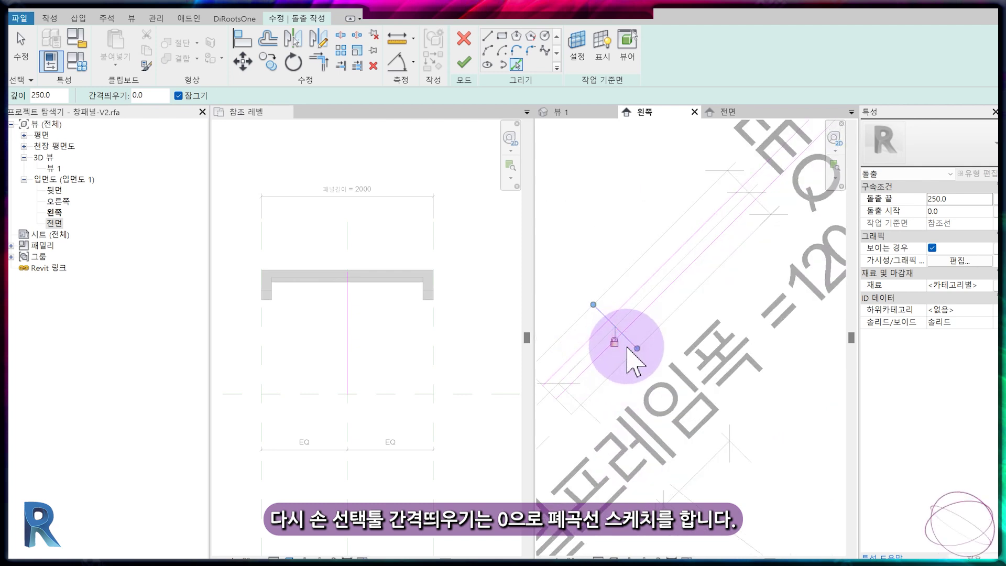
- Trim the glass sketch lines into a closed profile with Trim/Extend to Corner
{"action": "key", "text": "t"}
{"action": "key", "text": "r"}
{"action": "scroll", "coordinate": [631, 353], "scroll_direction": "up", "scroll_amount": 2}
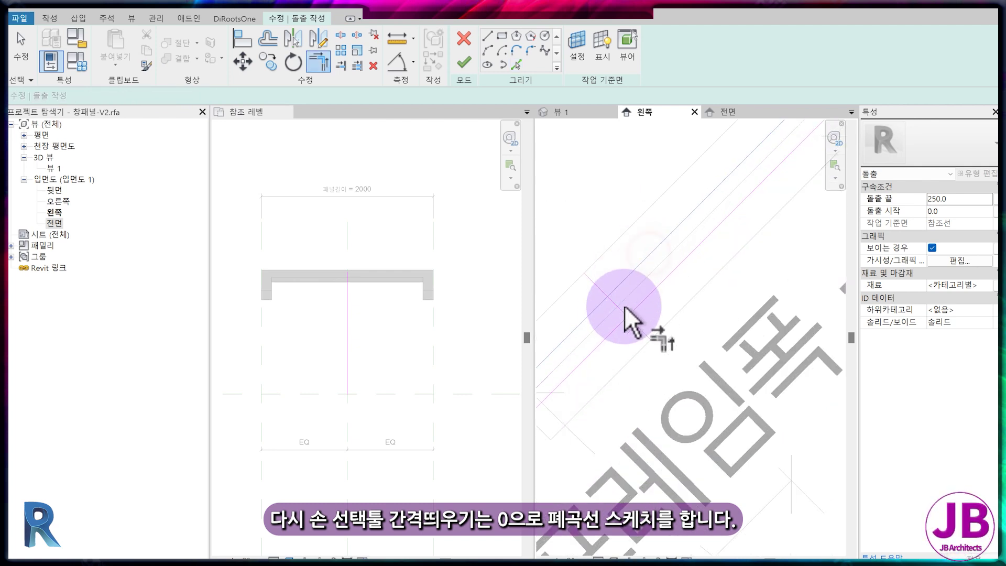
{"action": "scroll", "coordinate": [666, 367], "scroll_direction": "down", "scroll_amount": 3}
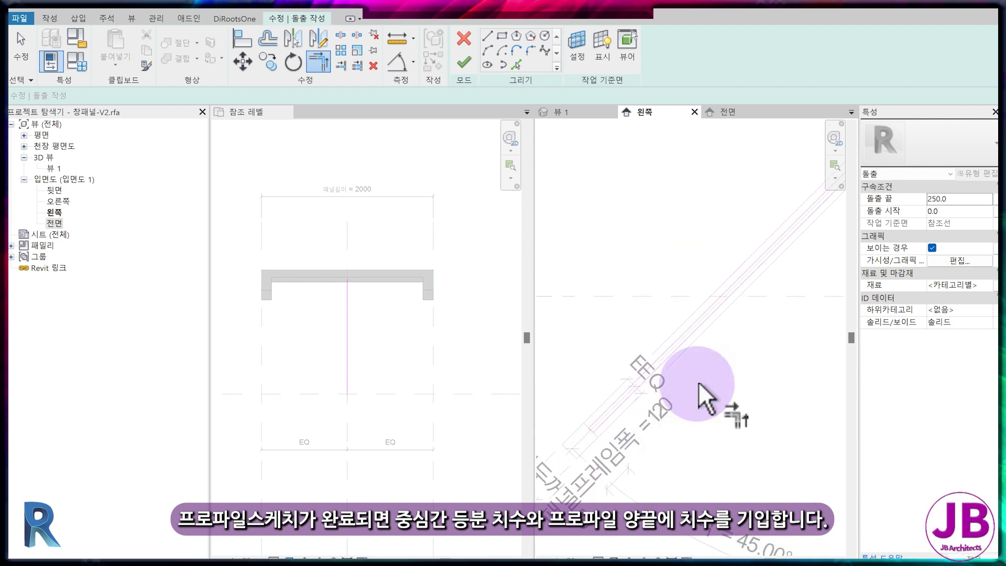
{"action": "scroll", "coordinate": [755, 288], "scroll_direction": "up", "scroll_amount": 2}
{"action": "scroll", "coordinate": [753, 288], "scroll_direction": "up", "scroll_amount": 2}
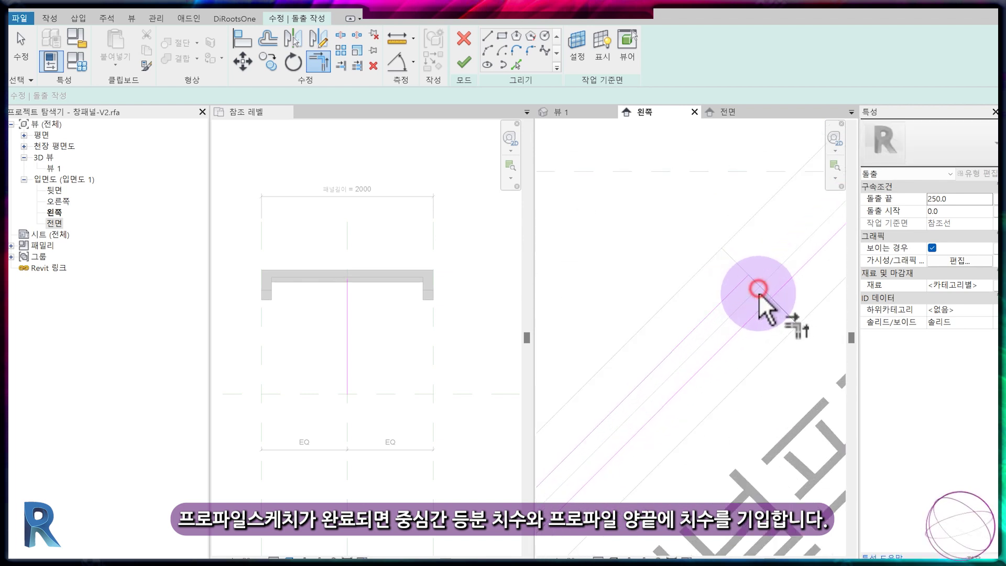
{"action": "scroll", "coordinate": [766, 316], "scroll_direction": "down", "scroll_amount": 2}
{"action": "key", "text": "Escape"}
{"action": "scroll", "coordinate": [681, 341], "scroll_direction": "down", "scroll_amount": 2}
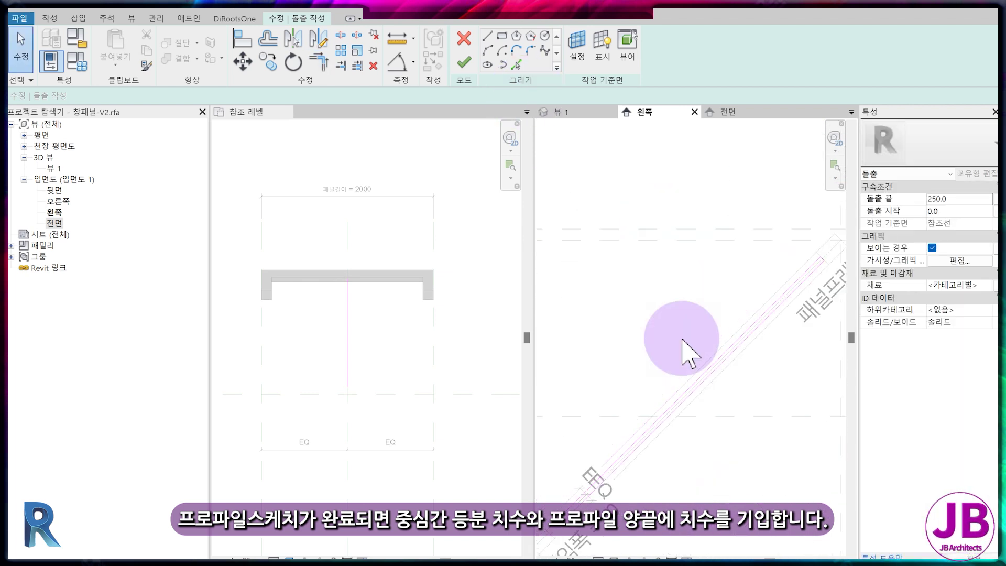
{"action": "key", "text": "d"}
{"action": "key", "text": "i"}
{"action": "scroll", "coordinate": [650, 382], "scroll_direction": "up", "scroll_amount": 2}
{"action": "scroll", "coordinate": [637, 331], "scroll_direction": "up", "scroll_amount": 2}
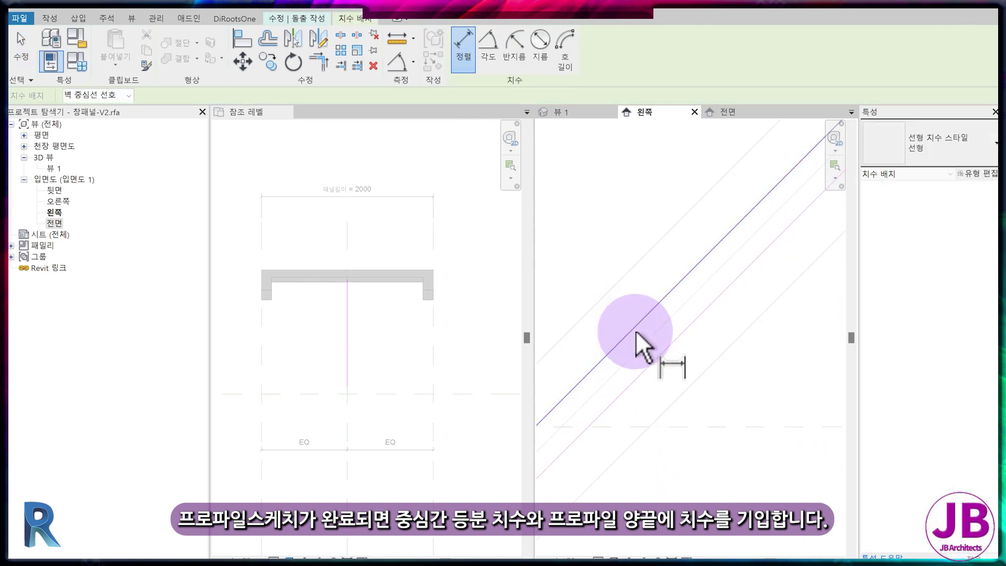
- Dimension the 24 glass thickness between the two glass sketch lines in the left view
{"action": "left_click", "coordinate": [645, 337]}
{"action": "scroll", "coordinate": [768, 382], "scroll_direction": "down", "scroll_amount": 2}
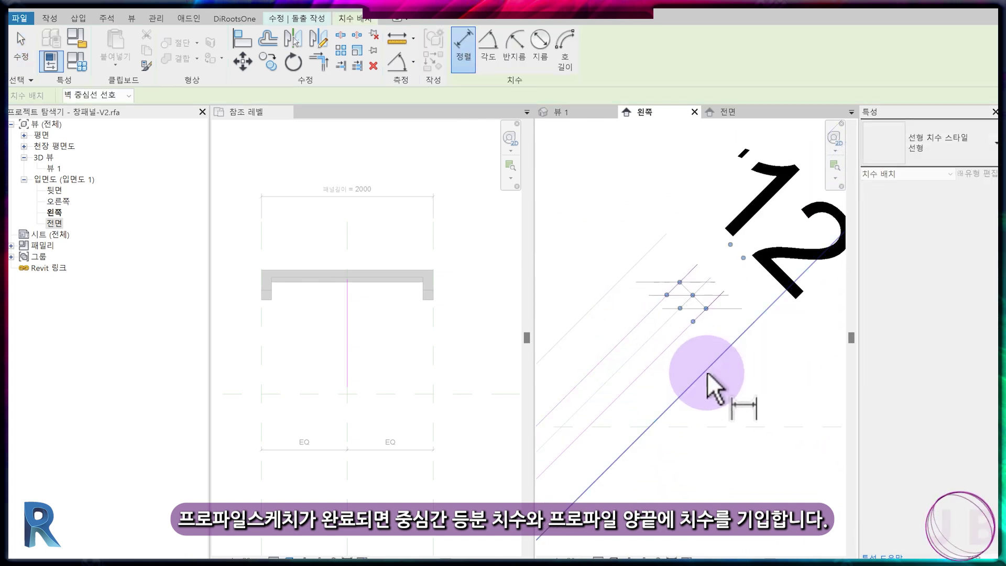
{"action": "scroll", "coordinate": [782, 265], "scroll_direction": "down", "scroll_amount": 2}
{"action": "scroll", "coordinate": [755, 416], "scroll_direction": "up", "scroll_amount": 2}
{"action": "scroll", "coordinate": [636, 490], "scroll_direction": "up", "scroll_amount": 2}
{"action": "scroll", "coordinate": [667, 404], "scroll_direction": "up", "scroll_amount": 2}
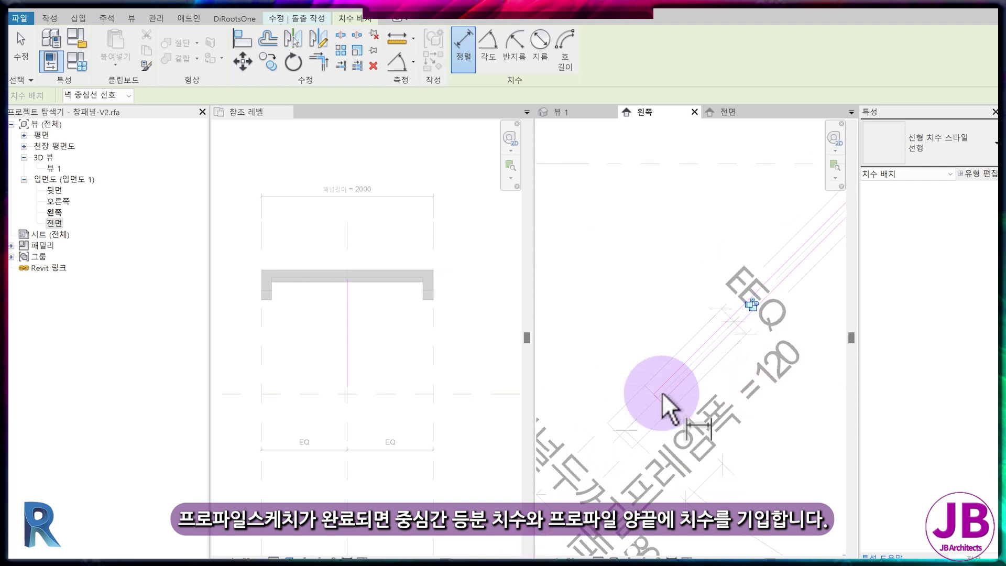
{"action": "scroll", "coordinate": [637, 355], "scroll_direction": "up", "scroll_amount": 2}
{"action": "left_click", "coordinate": [638, 354]}
{"action": "left_click", "coordinate": [685, 363]}
{"action": "left_click", "coordinate": [682, 344]}
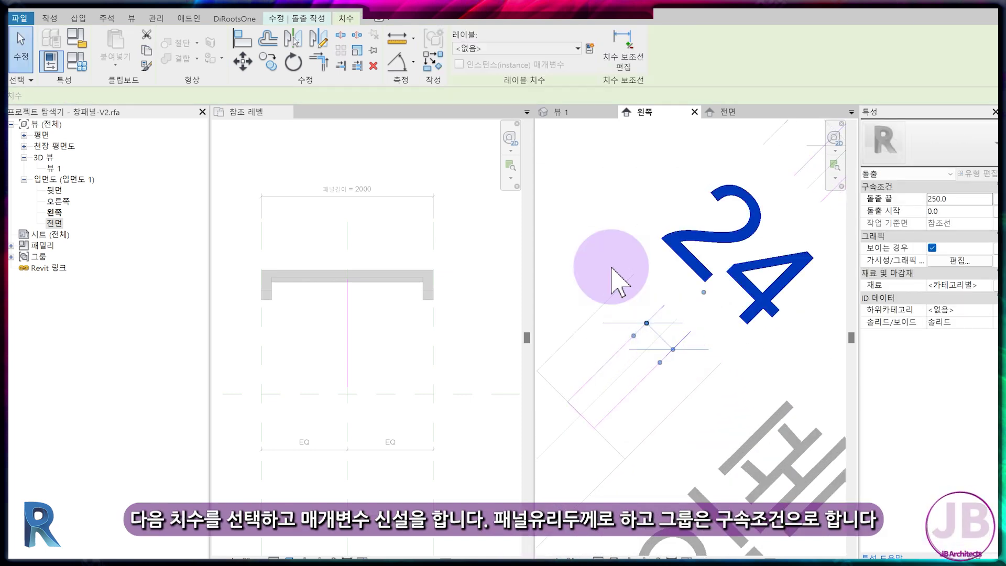
- Label it with a new Type parameter 패널유리두께 under 구속조건, then finish the sketch
{"action": "left_click", "coordinate": [591, 50]}
{"action": "left_click", "coordinate": [493, 317]}
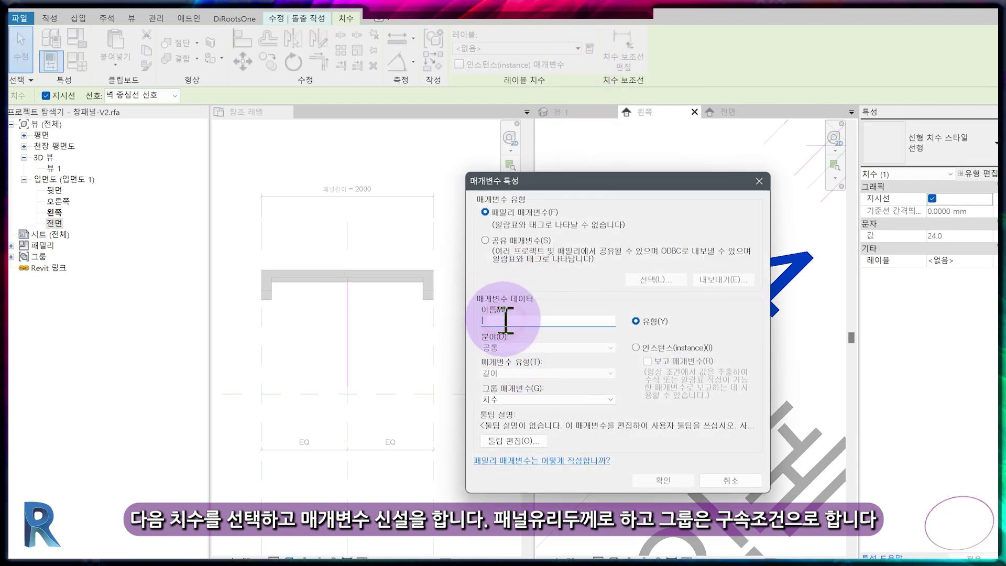
{"action": "type", "text": "패널유리두께"}
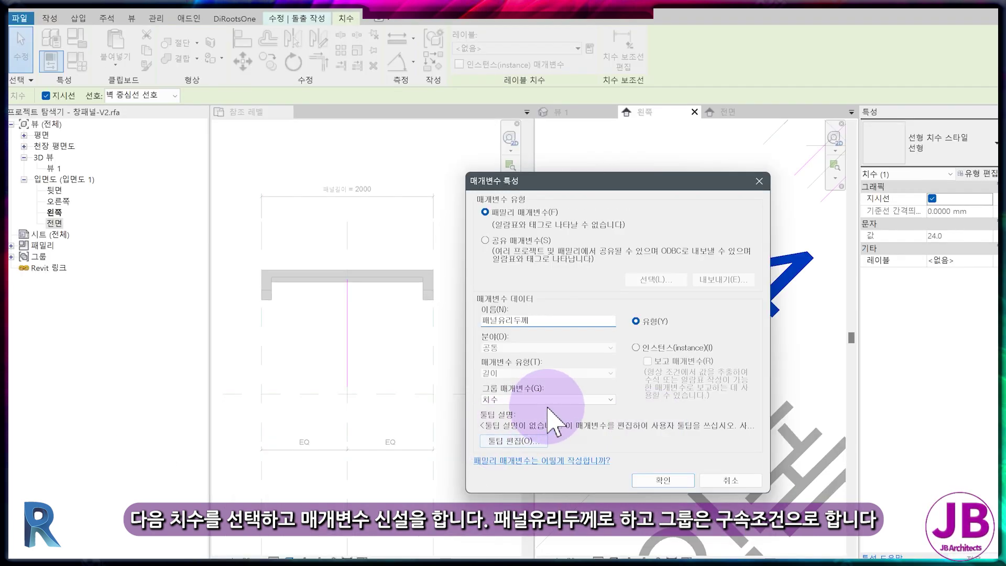
{"action": "left_click", "coordinate": [545, 400]}
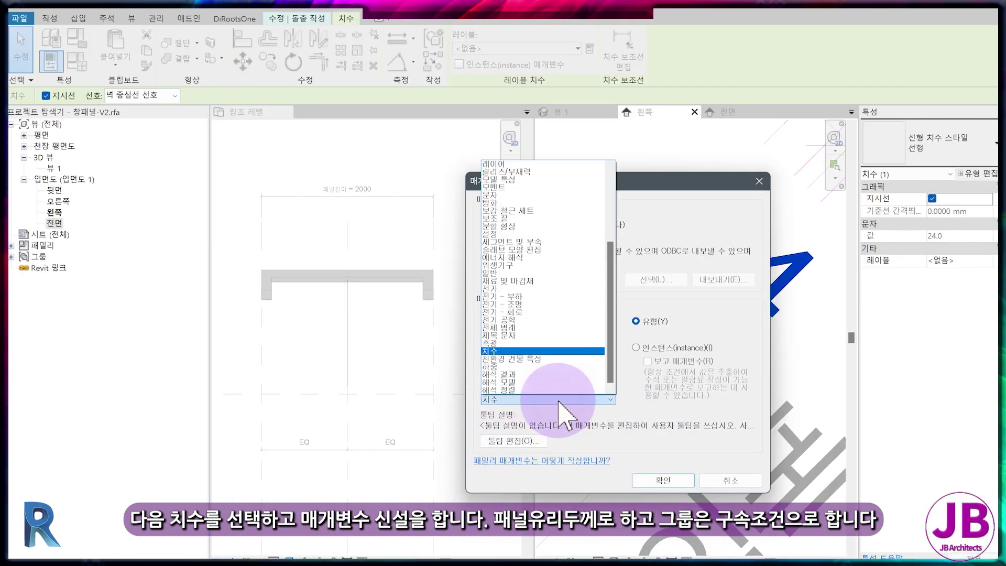
{"action": "scroll", "coordinate": [561, 262], "scroll_direction": "up", "scroll_amount": 5}
{"action": "left_click", "coordinate": [556, 179]}
{"action": "left_click", "coordinate": [676, 477]}
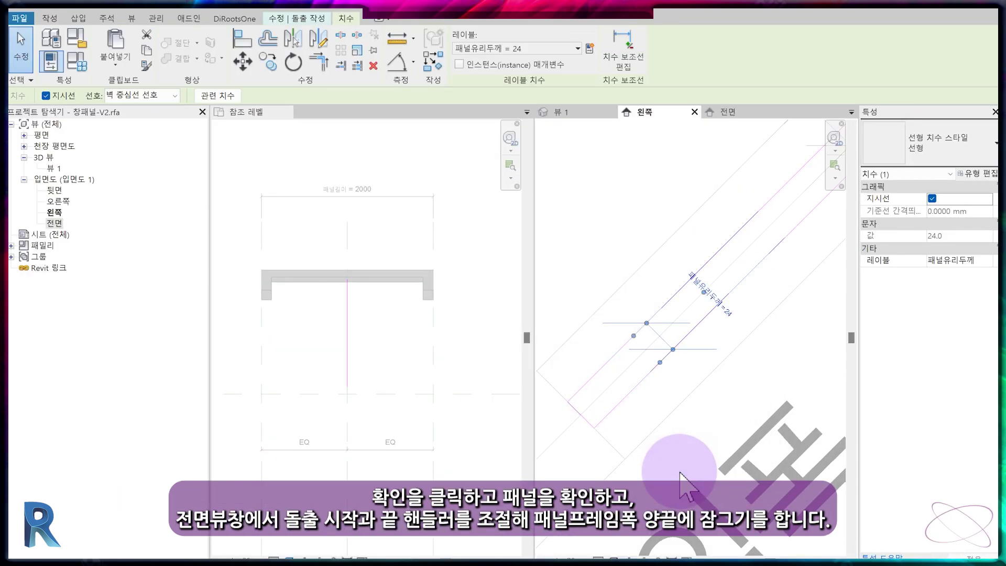
{"action": "left_click", "coordinate": [464, 63]}
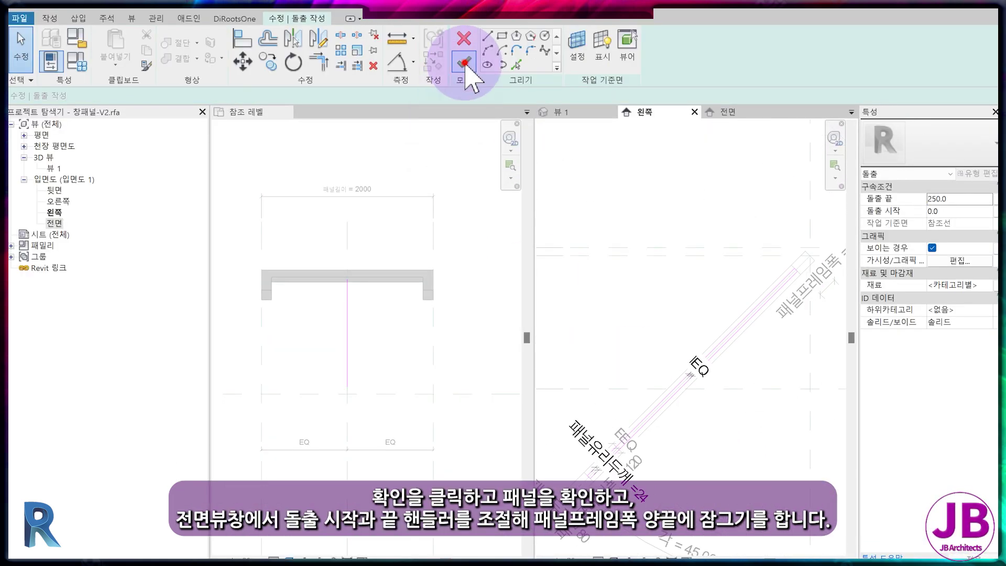
- In the front elevation, stretch the glass extrusion's ends to the right and left frame edges
{"action": "left_click", "coordinate": [675, 359]}
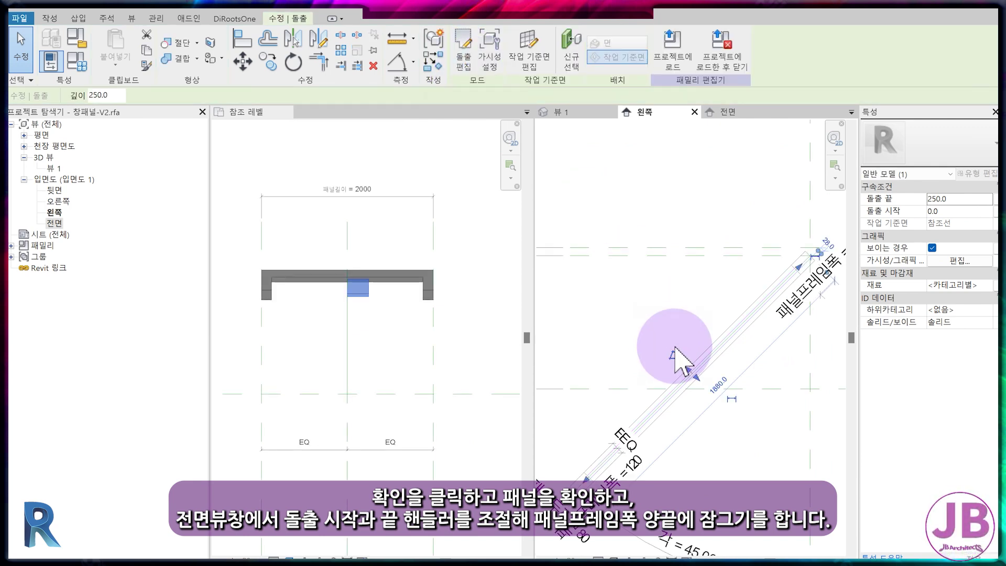
{"action": "left_click", "coordinate": [479, 360]}
{"action": "scroll", "coordinate": [388, 335], "scroll_direction": "up", "scroll_amount": 2}
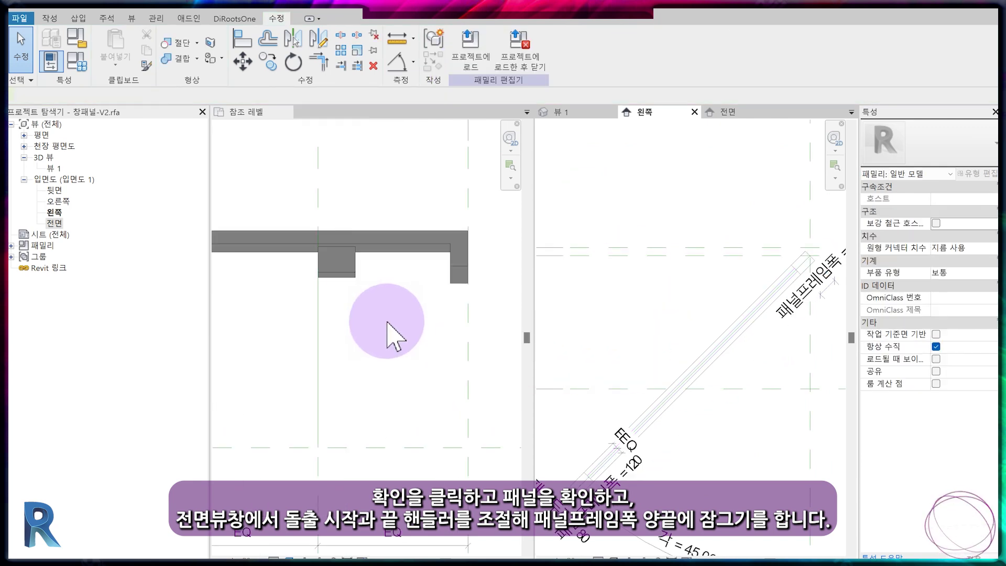
{"action": "left_click", "coordinate": [731, 113]}
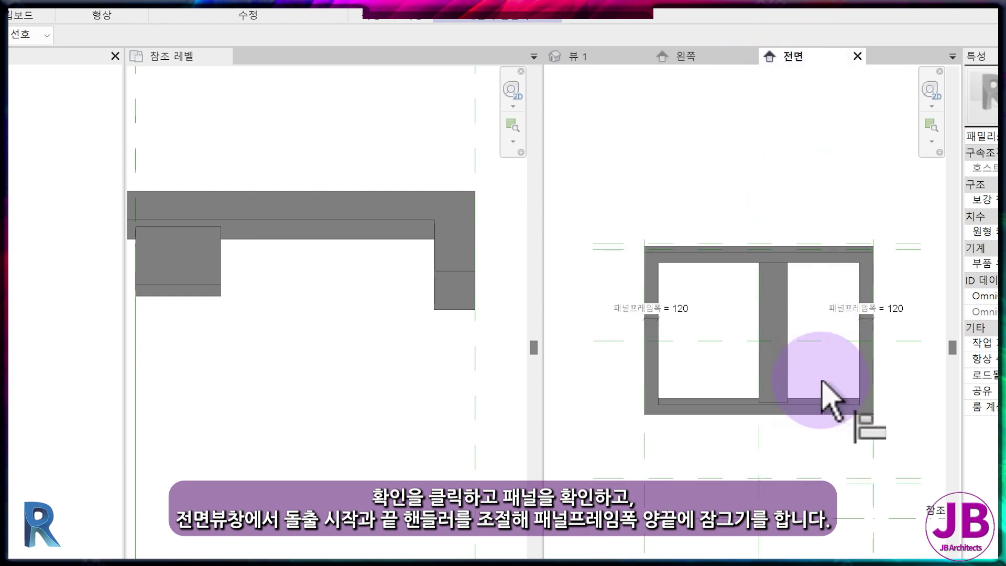
{"action": "scroll", "coordinate": [785, 398], "scroll_direction": "up", "scroll_amount": 2}
{"action": "left_click", "coordinate": [832, 350]}
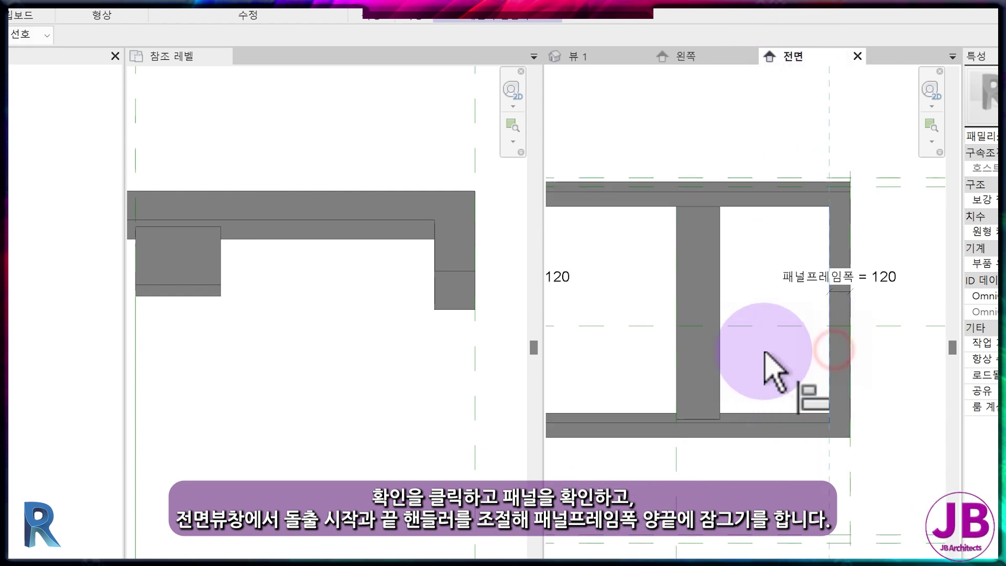
{"action": "left_click_drag", "start_coordinate": [720, 360], "coordinate": [839, 347]}
{"action": "middle_click_drag", "start_coordinate": [535, 398], "coordinate": [659, 398]}
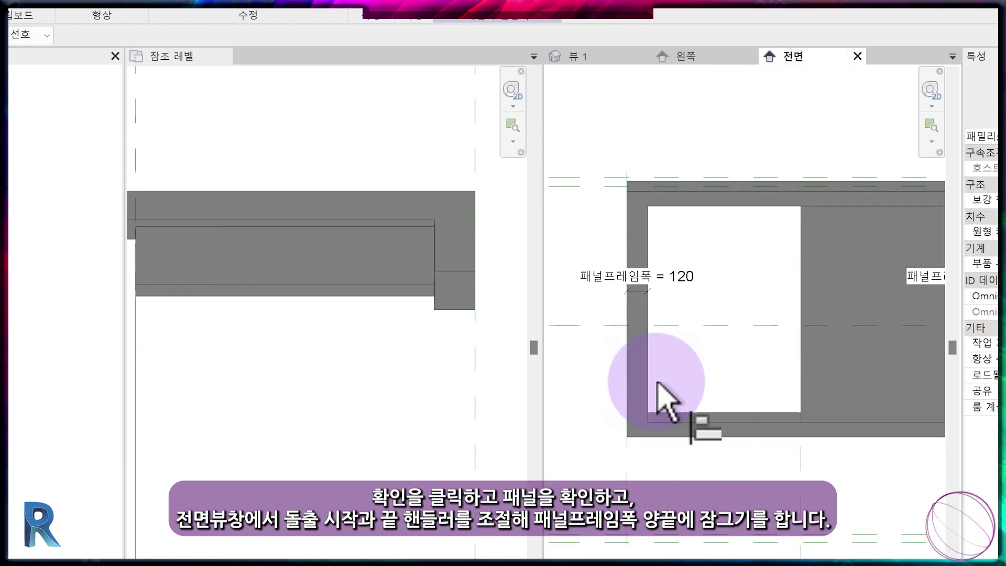
{"action": "left_click_drag", "start_coordinate": [797, 337], "coordinate": [640, 304]}
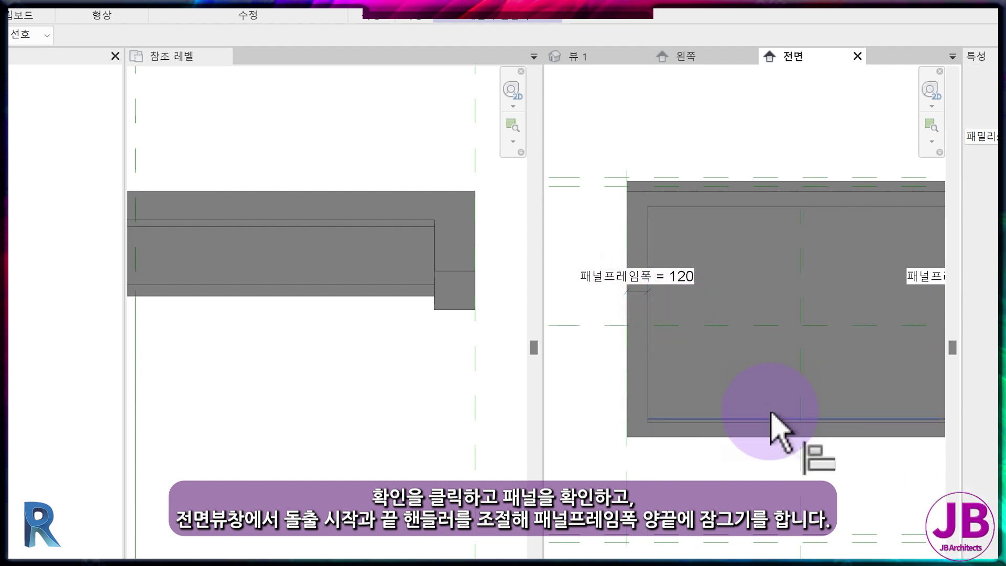
- Check the glass in the left elevation, then return to the front elevation
{"action": "scroll", "coordinate": [770, 414], "scroll_direction": "down", "scroll_amount": 3}
{"action": "left_click", "coordinate": [705, 56]}
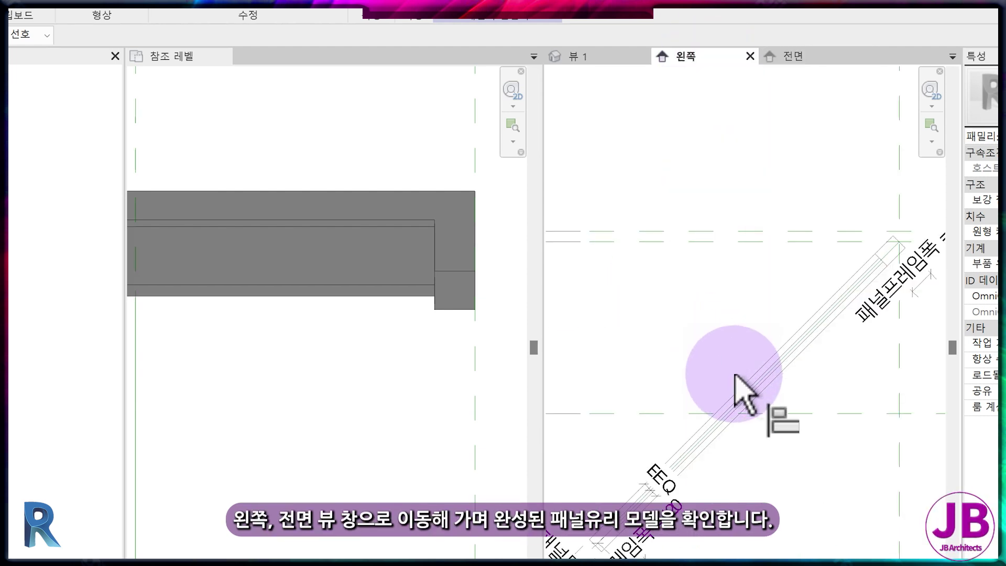
{"action": "scroll", "coordinate": [734, 373], "scroll_direction": "down", "scroll_amount": 2}
{"action": "left_click", "coordinate": [807, 58]}
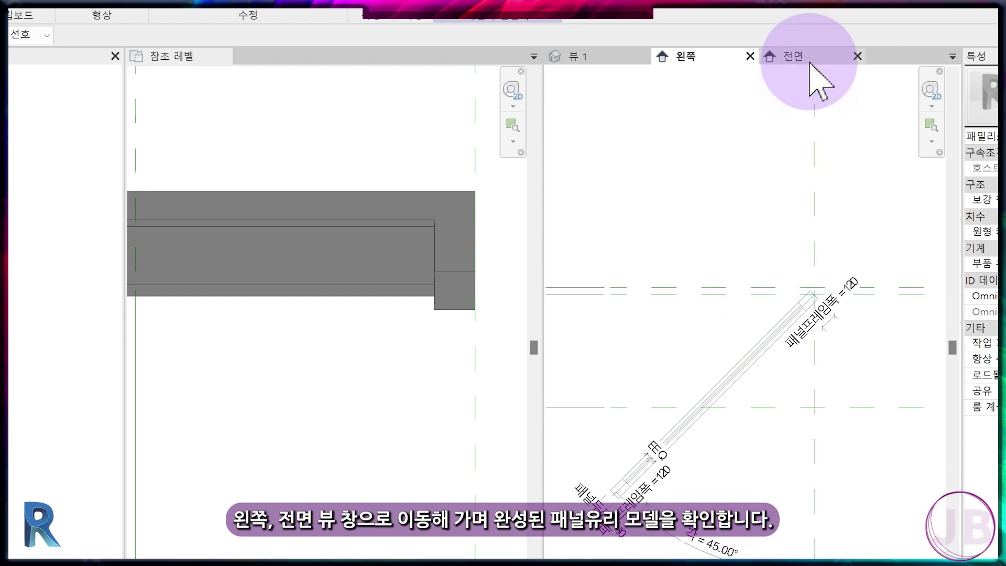
{"action": "left_click", "coordinate": [855, 390]}
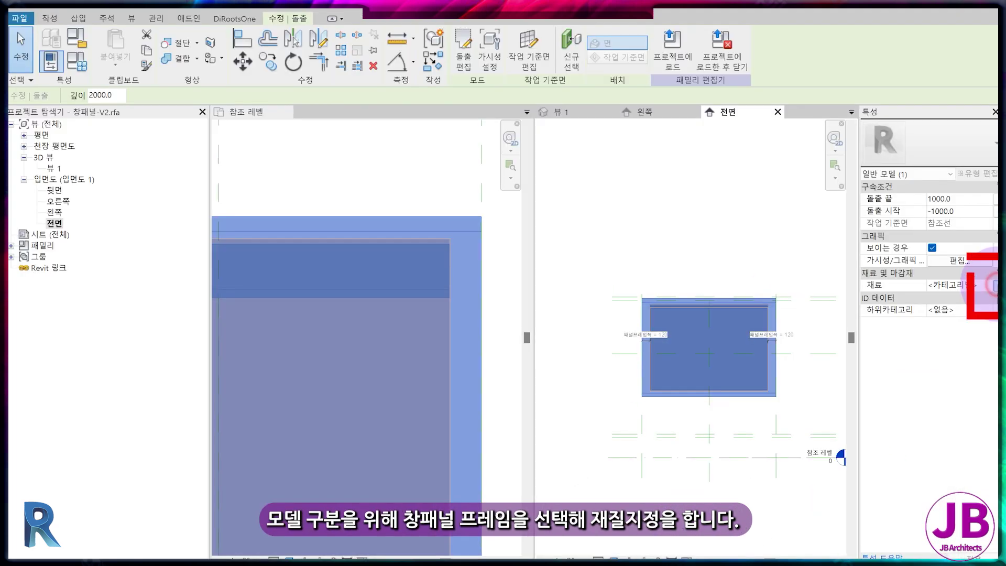
- Tie the frame extrusion's material to a new family parameter 패널프레임
{"action": "left_click", "coordinate": [994, 285]}
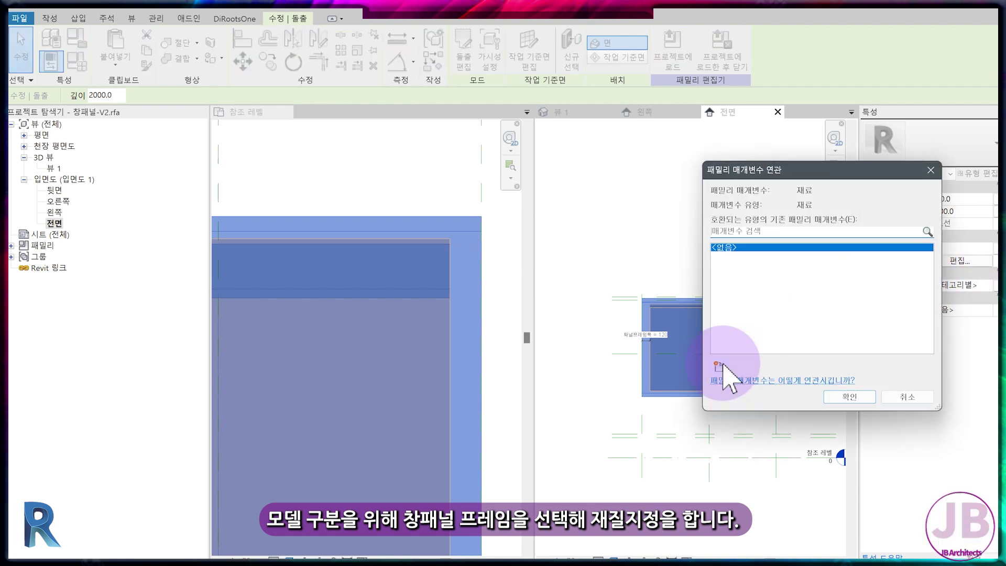
{"action": "left_click", "coordinate": [717, 367]}
{"action": "type", "text": "패널프레임"}
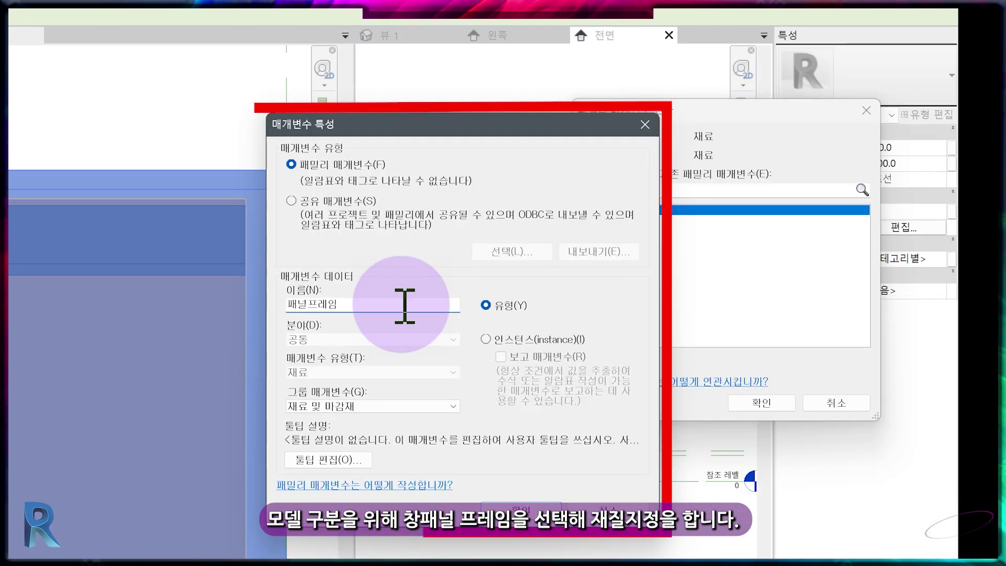
{"action": "left_click", "coordinate": [521, 509]}
{"action": "left_click", "coordinate": [761, 402]}
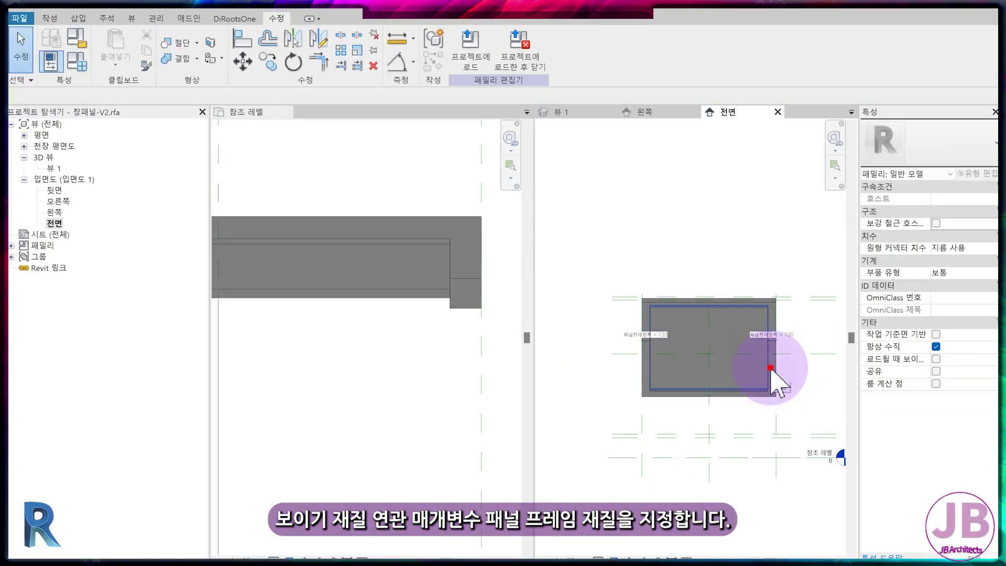
- Tie the glass extrusion's material to a new family parameter 패널유리
{"action": "left_click", "coordinate": [771, 368]}
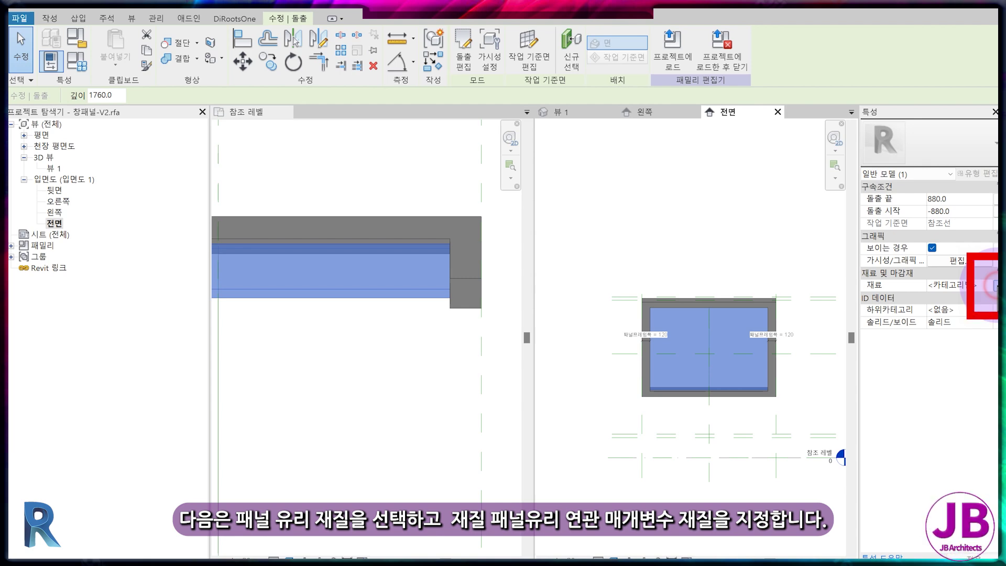
{"action": "left_click", "coordinate": [996, 285]}
{"action": "left_click", "coordinate": [716, 364]}
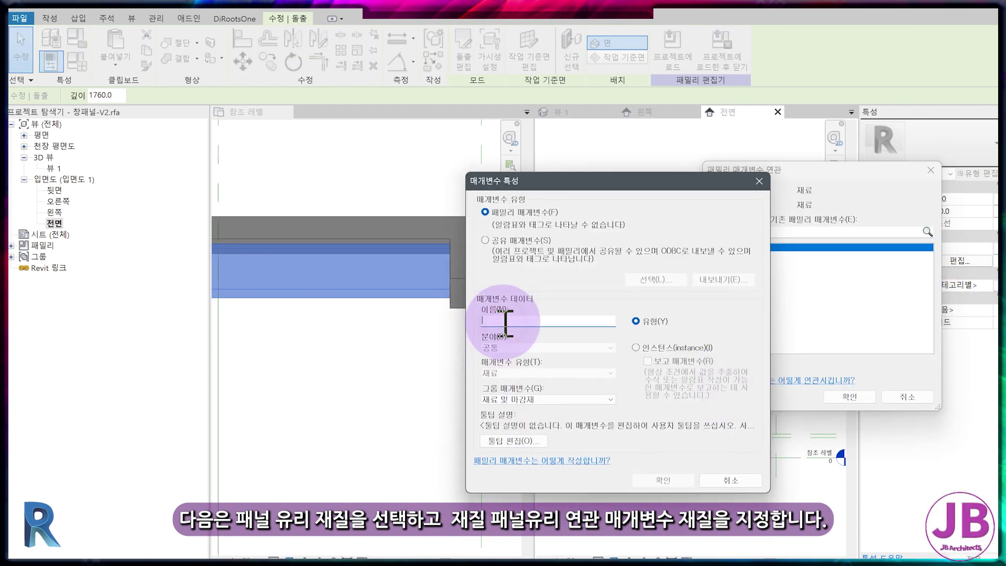
{"action": "type", "text": "패널유리"}
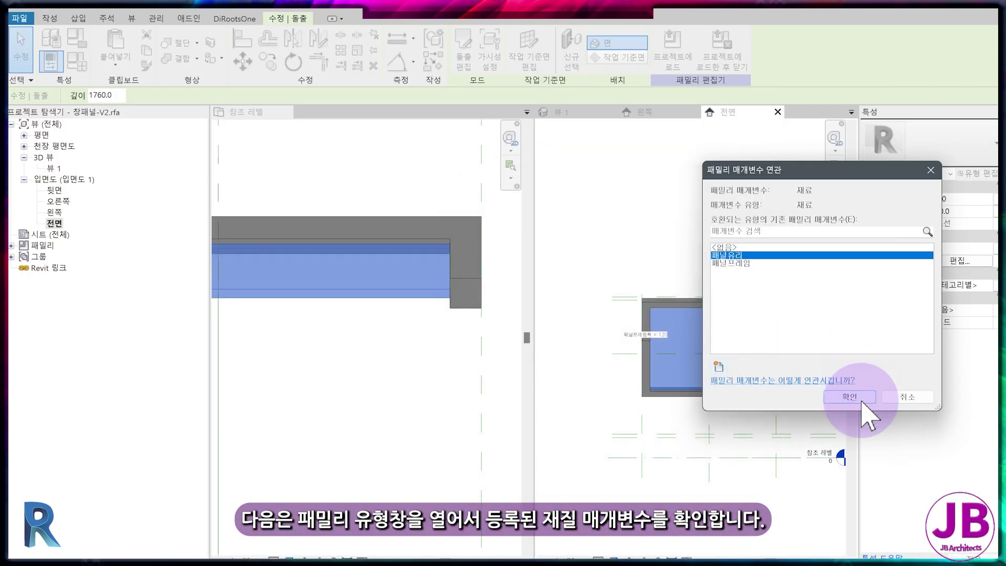
{"action": "left_click", "coordinate": [863, 399]}
{"action": "key", "text": "Escape"}
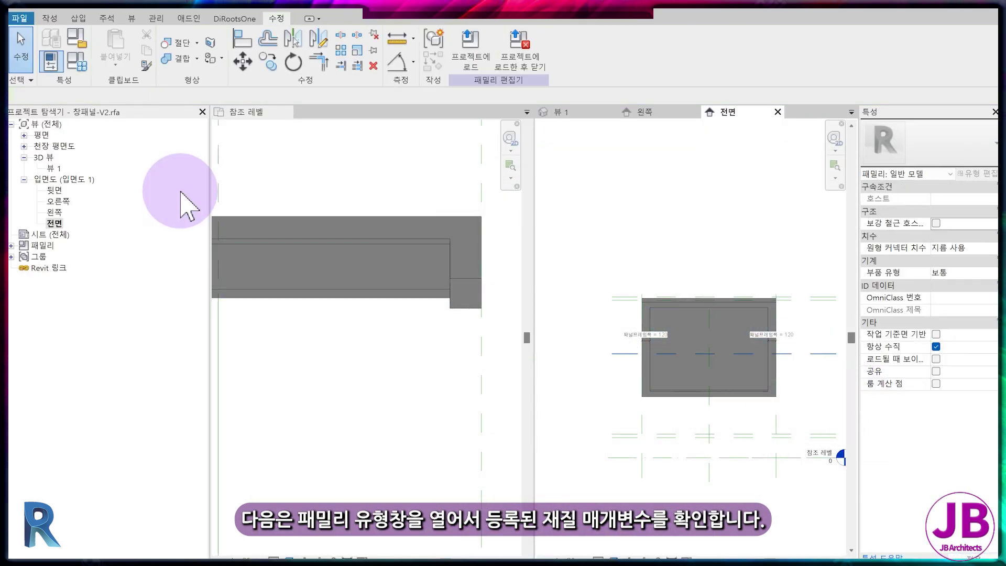
- In Family Types, assign 패널유리 a duplicate of the 유리 material and rename it
{"action": "left_click", "coordinate": [76, 68]}
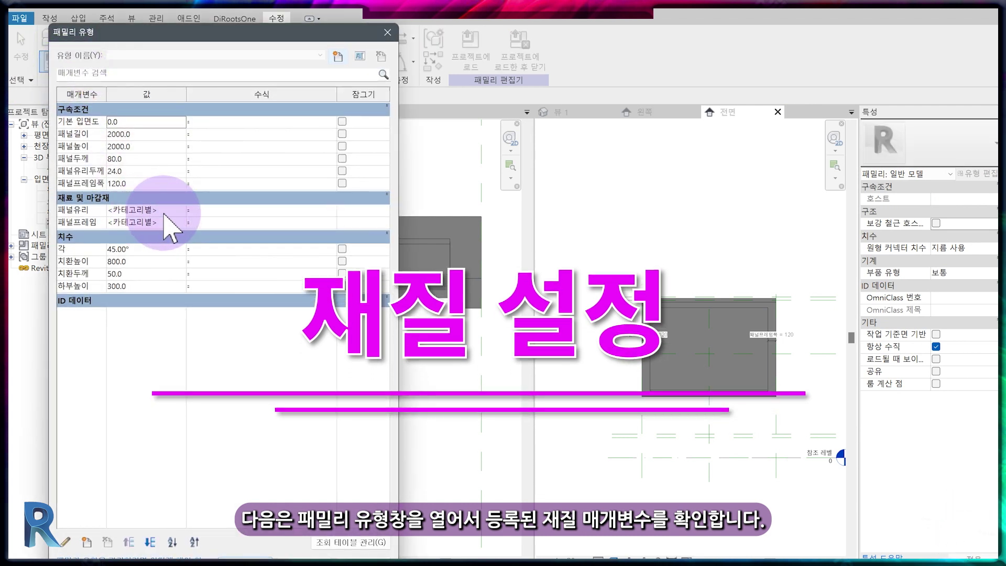
{"action": "left_click", "coordinate": [176, 210]}
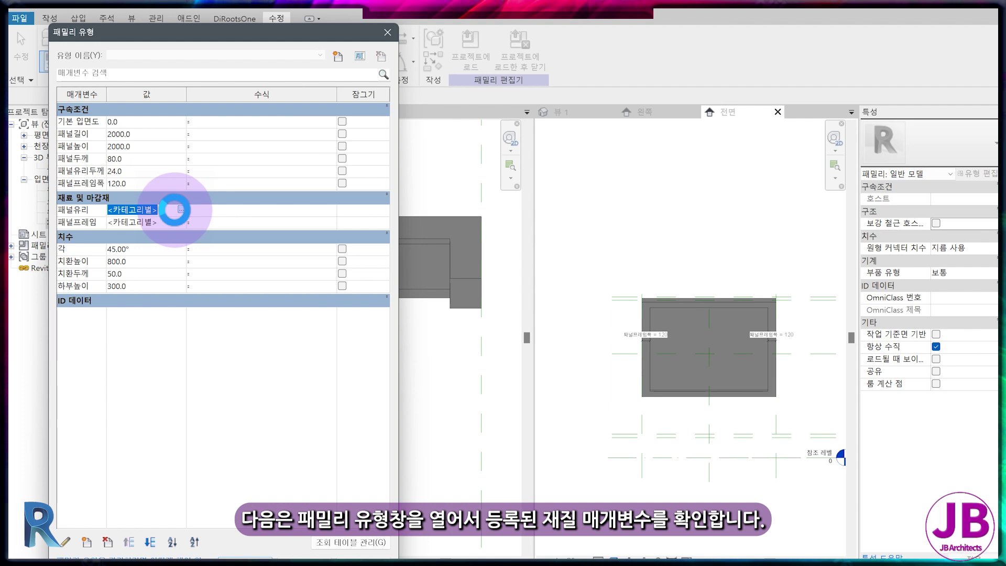
{"action": "left_click", "coordinate": [178, 209]}
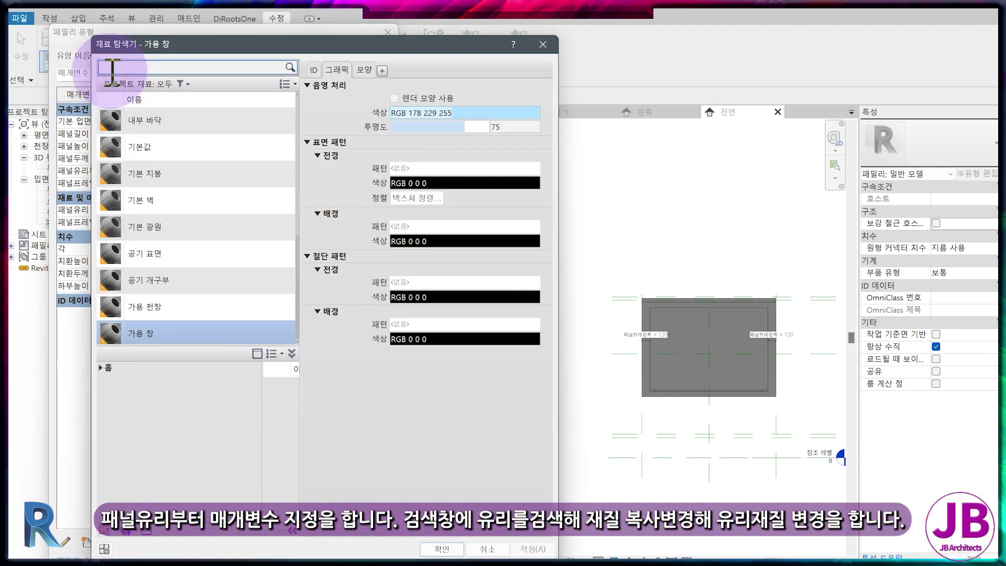
{"action": "type", "text": "유리"}
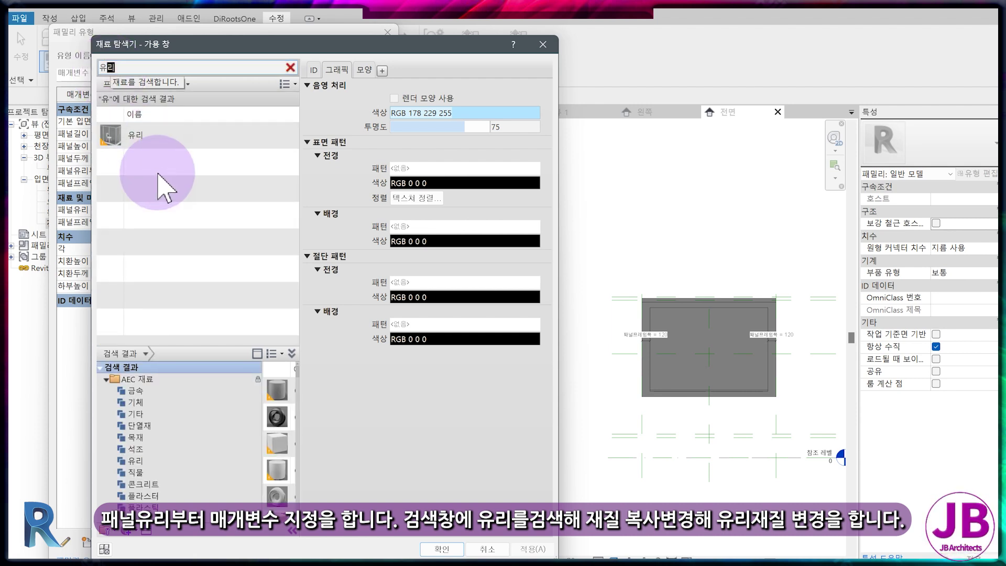
{"action": "left_click", "coordinate": [147, 139]}
{"action": "left_click", "coordinate": [156, 157]}
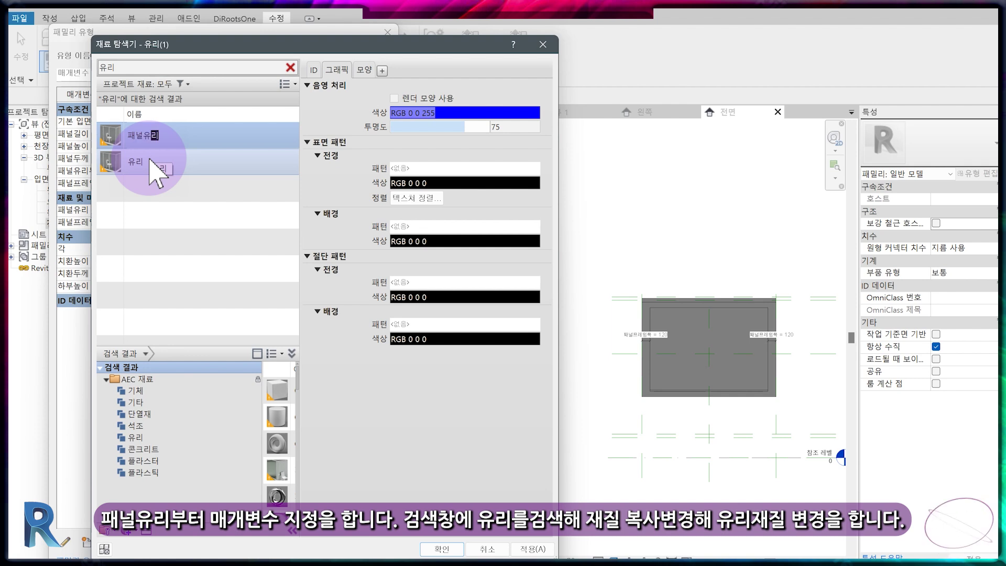
{"action": "left_click", "coordinate": [366, 70]}
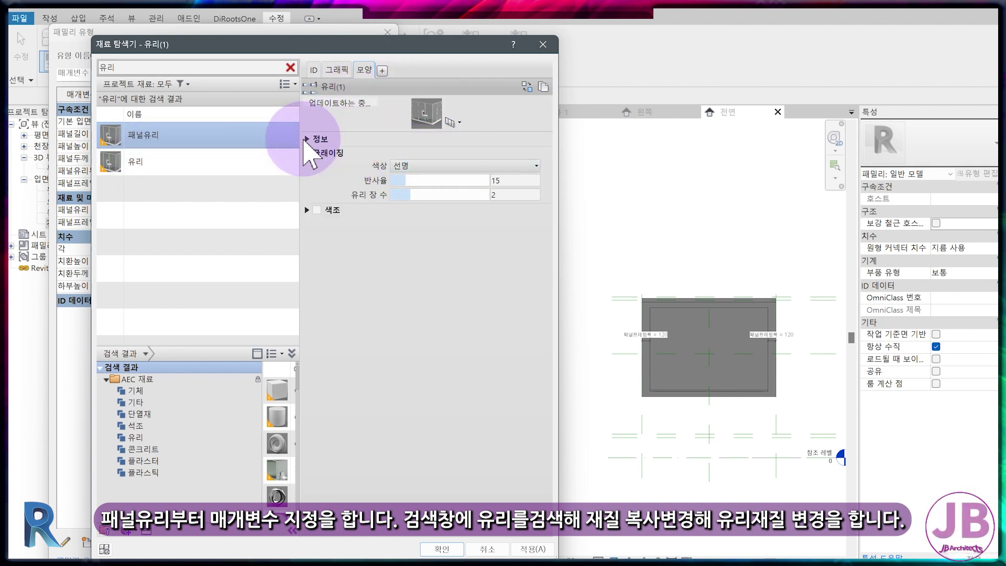
{"action": "left_click", "coordinate": [307, 139]}
{"action": "left_click", "coordinate": [427, 157]}
{"action": "double_click", "coordinate": [461, 158]}
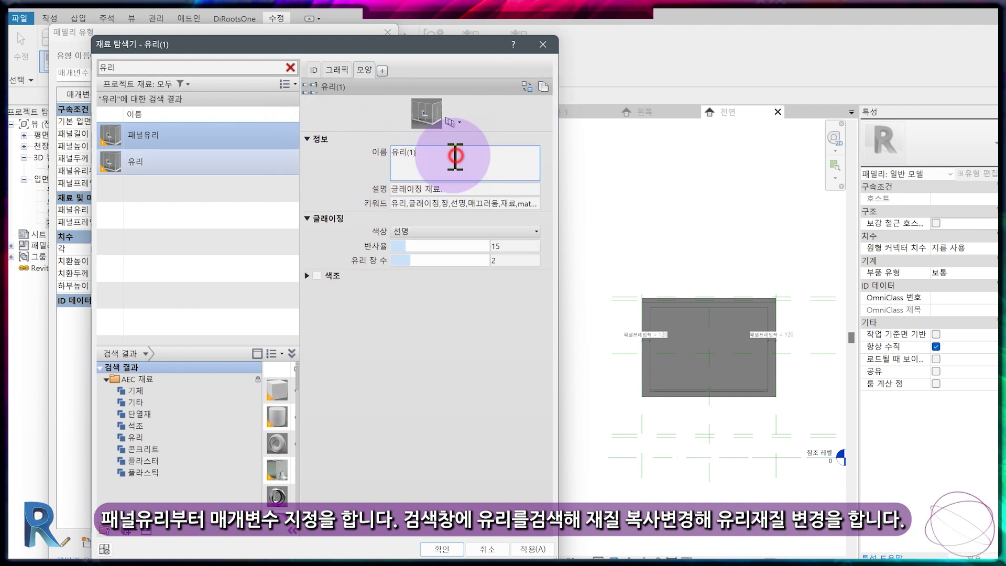
- Shade the glass material light blue (RGB 164 209 255) and apply it to the family
{"action": "left_click", "coordinate": [337, 70]}
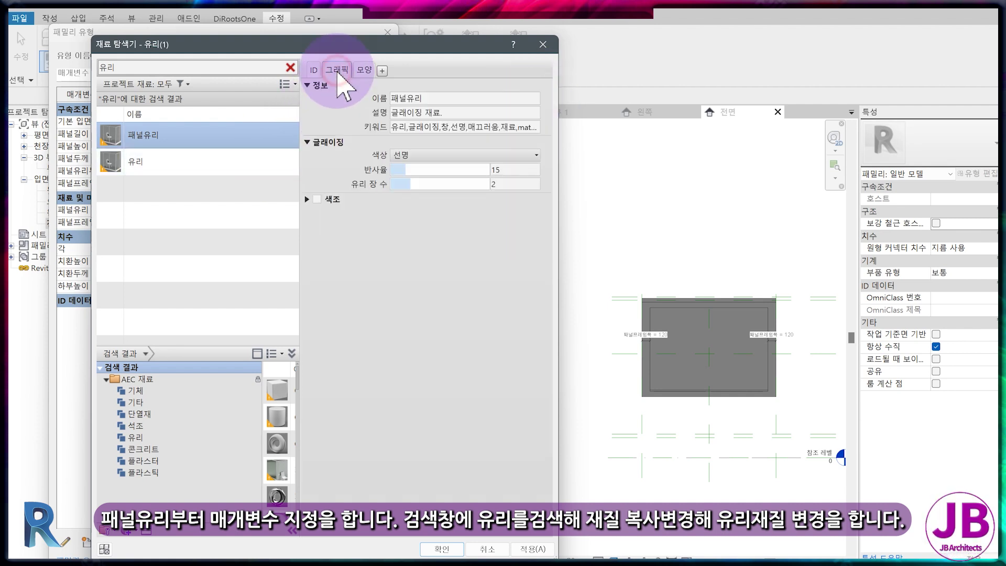
{"action": "left_click", "coordinate": [419, 112]}
{"action": "left_click_drag", "start_coordinate": [480, 265], "coordinate": [480, 222]}
{"action": "left_click", "coordinate": [479, 225]}
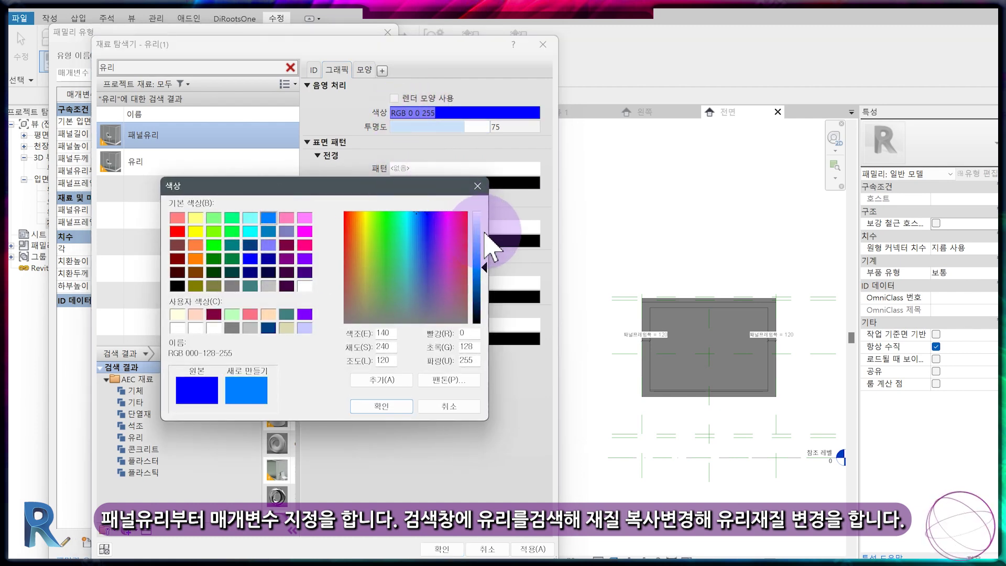
{"action": "left_click", "coordinate": [387, 406]}
{"action": "left_click", "coordinate": [439, 542]}
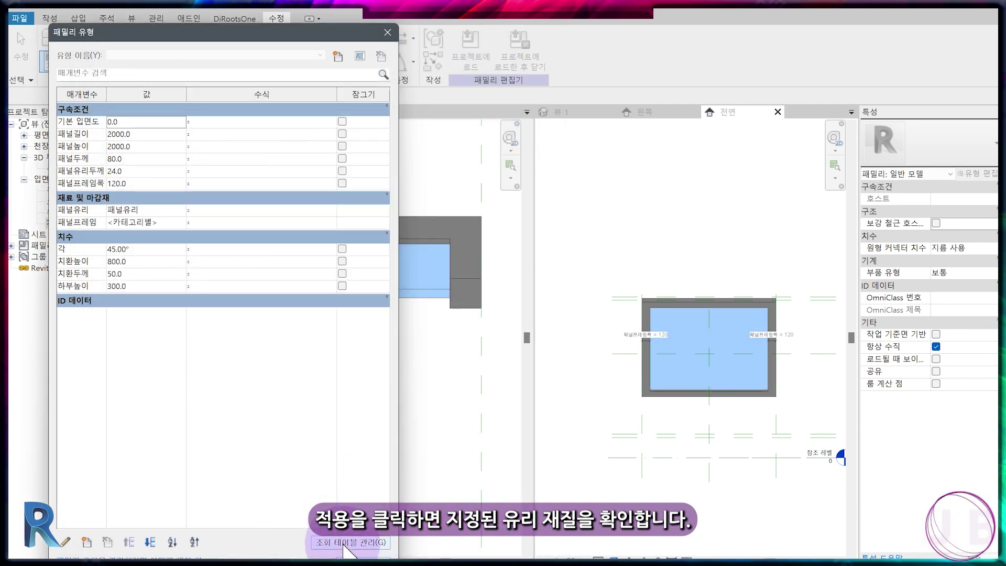
{"action": "left_click", "coordinate": [257, 557]}
{"action": "left_click", "coordinate": [646, 112]}
{"action": "left_click", "coordinate": [596, 116]}
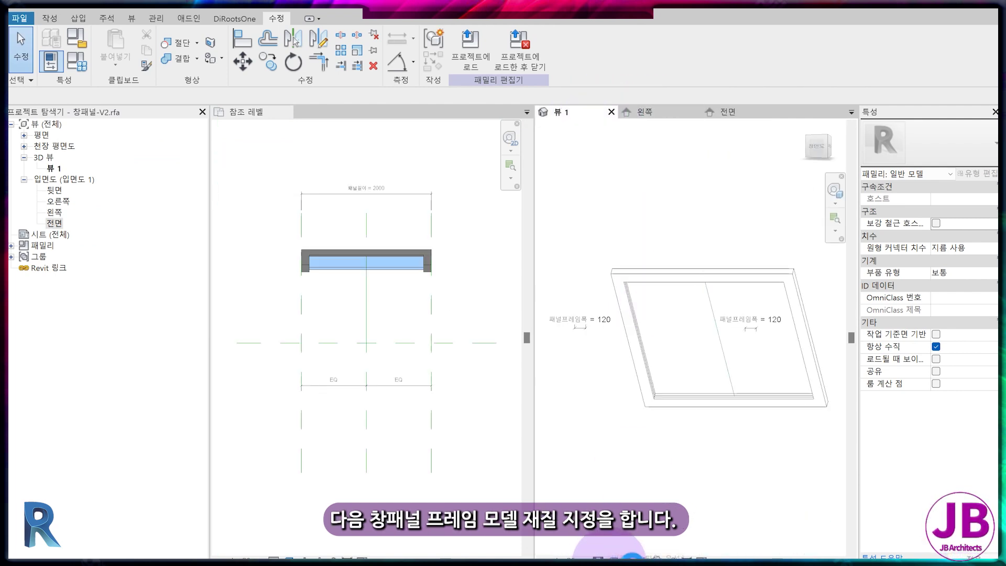
- Show the 3D view Shaded and browse materials for the panel frame parameter
{"action": "left_click", "coordinate": [610, 558]}
{"action": "left_click", "coordinate": [626, 524]}
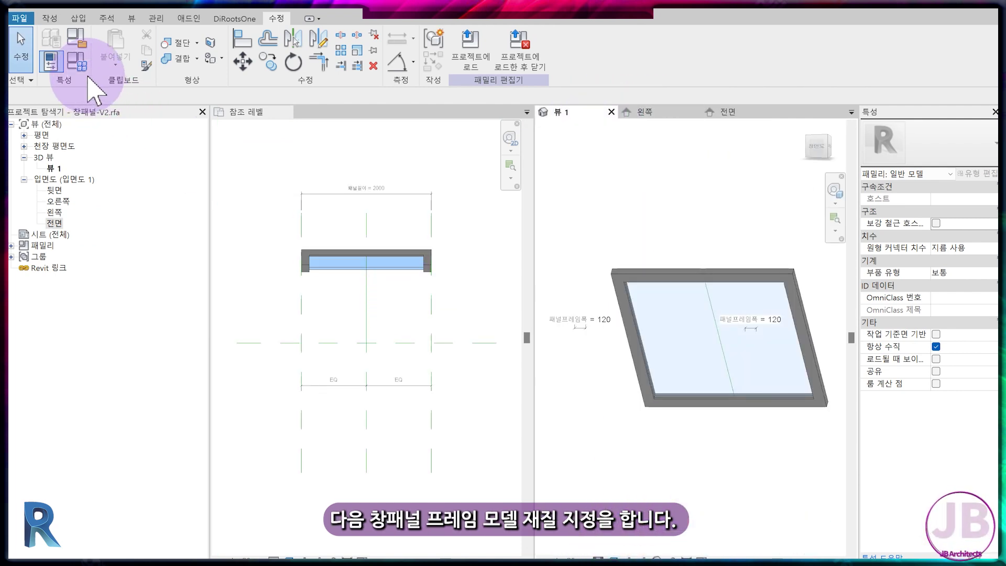
{"action": "left_click", "coordinate": [77, 63]}
{"action": "left_click", "coordinate": [176, 223]}
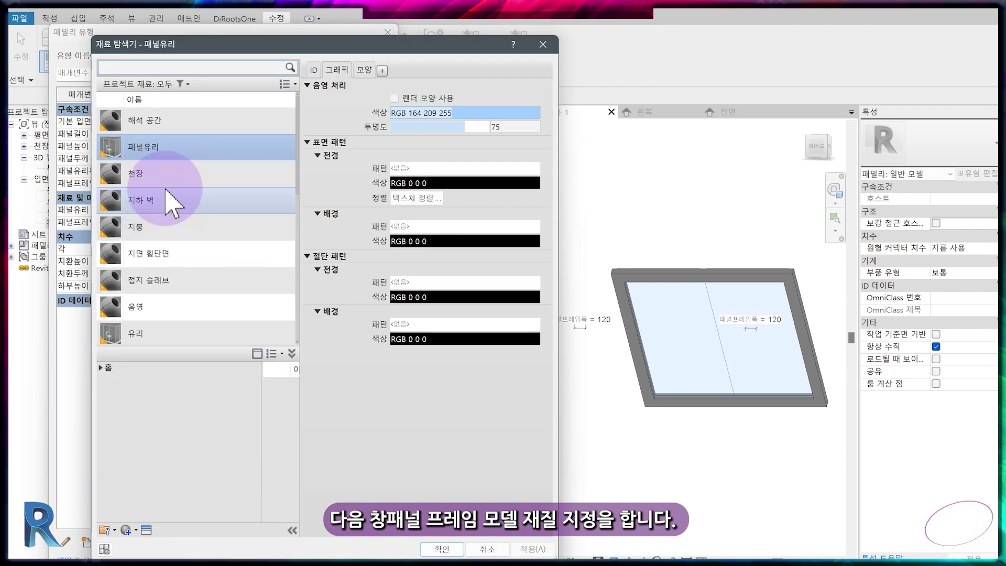
- Duplicate the 기본값 material and name the copy 패널프레임
{"action": "scroll", "coordinate": [163, 195], "scroll_direction": "down", "scroll_amount": 3}
{"action": "scroll", "coordinate": [180, 225], "scroll_direction": "down", "scroll_amount": 5}
{"action": "scroll", "coordinate": [184, 225], "scroll_direction": "down", "scroll_amount": 3}
{"action": "scroll", "coordinate": [175, 198], "scroll_direction": "down", "scroll_amount": 3}
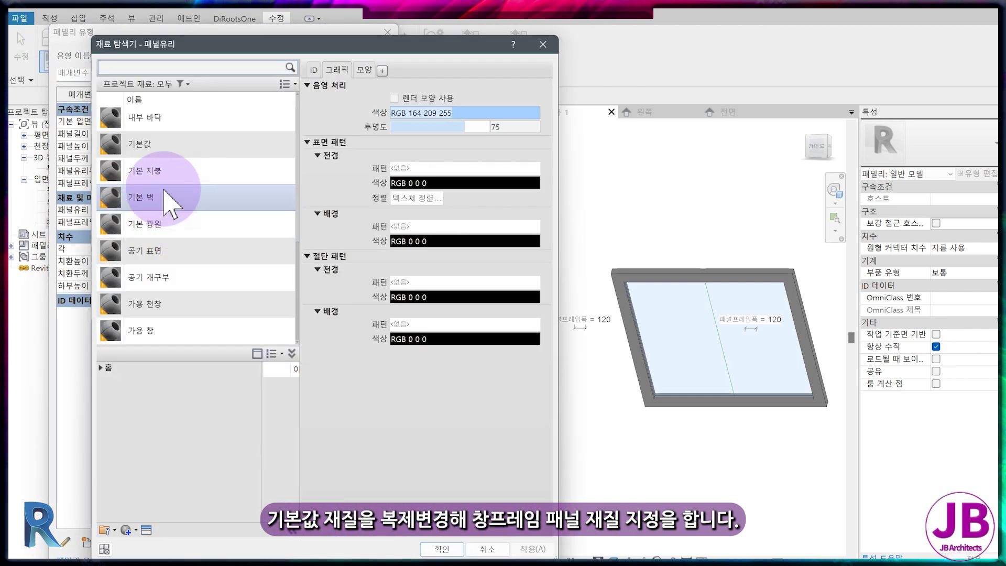
{"action": "right_click", "coordinate": [178, 150]}
{"action": "left_click", "coordinate": [190, 170]}
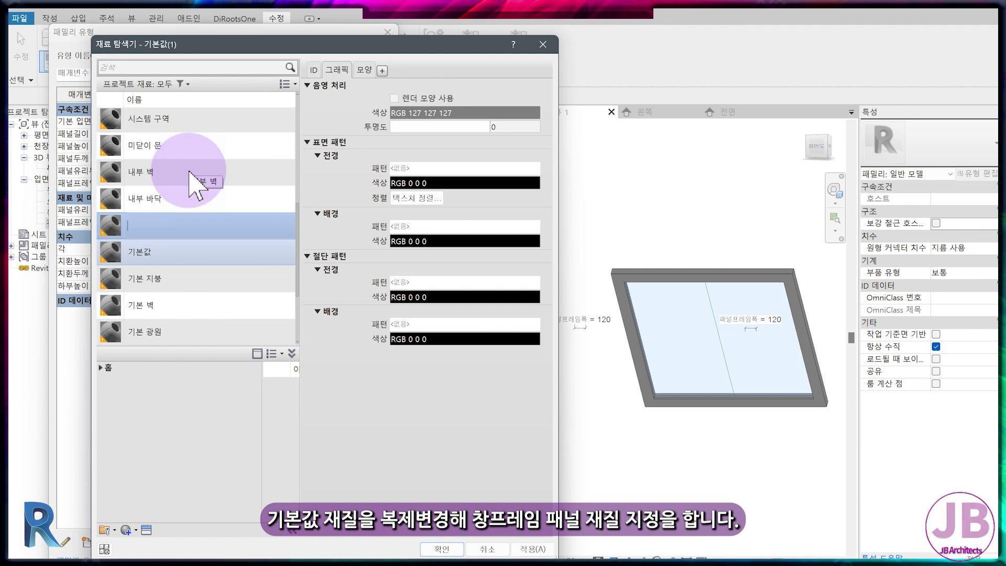
{"action": "type", "text": "패널프레임"}
{"action": "key", "text": "Return"}
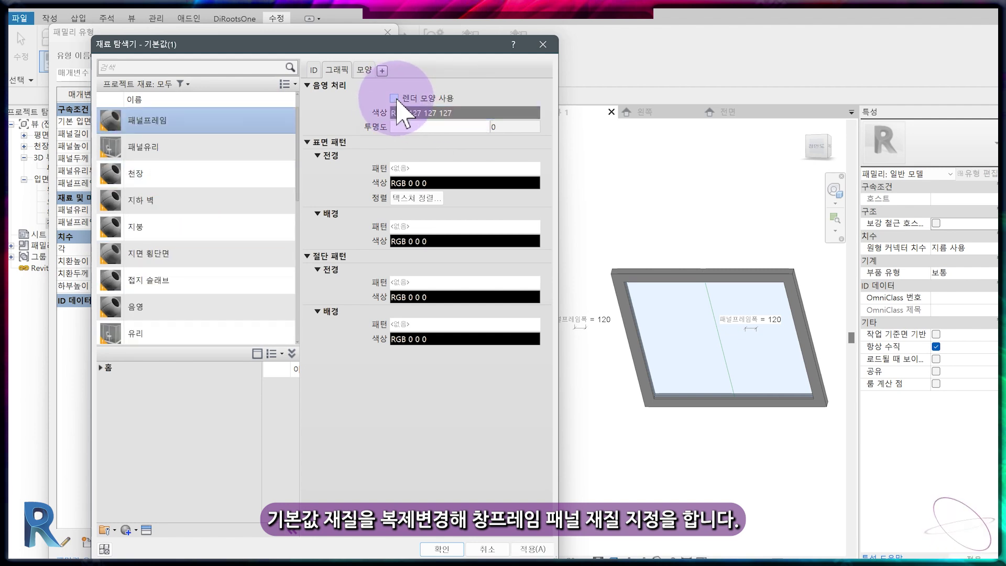
- Name the appearance asset 패널프레임 and set its colour to RGB 233 233 233
{"action": "left_click", "coordinate": [365, 70]}
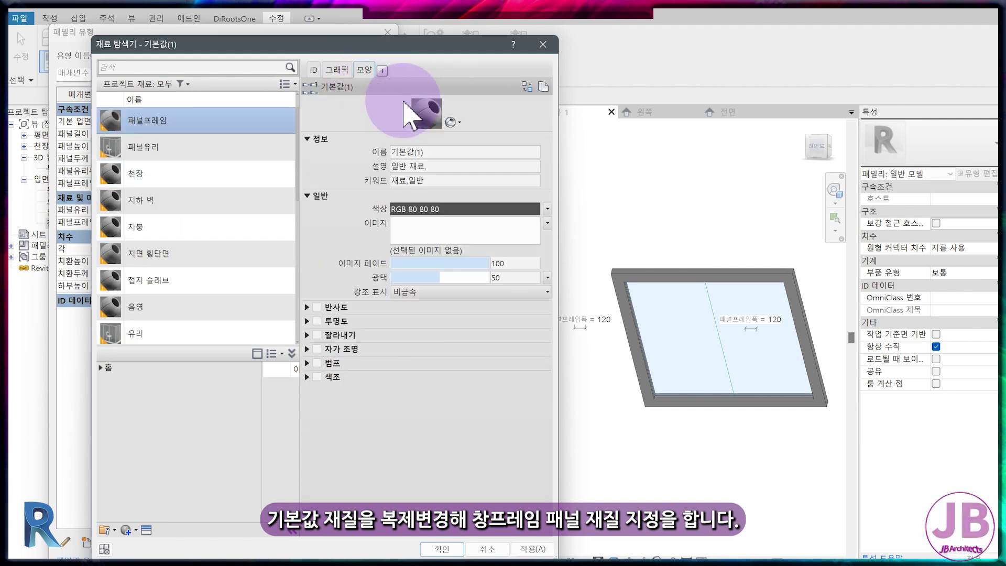
{"action": "left_click", "coordinate": [460, 152]}
{"action": "type", "text": "패널프레임"}
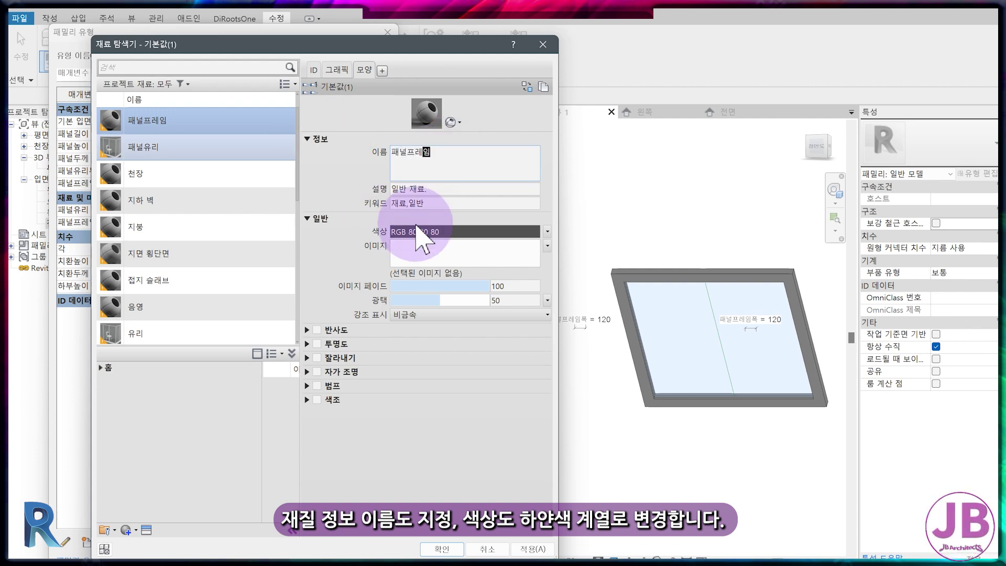
{"action": "left_click", "coordinate": [426, 233]}
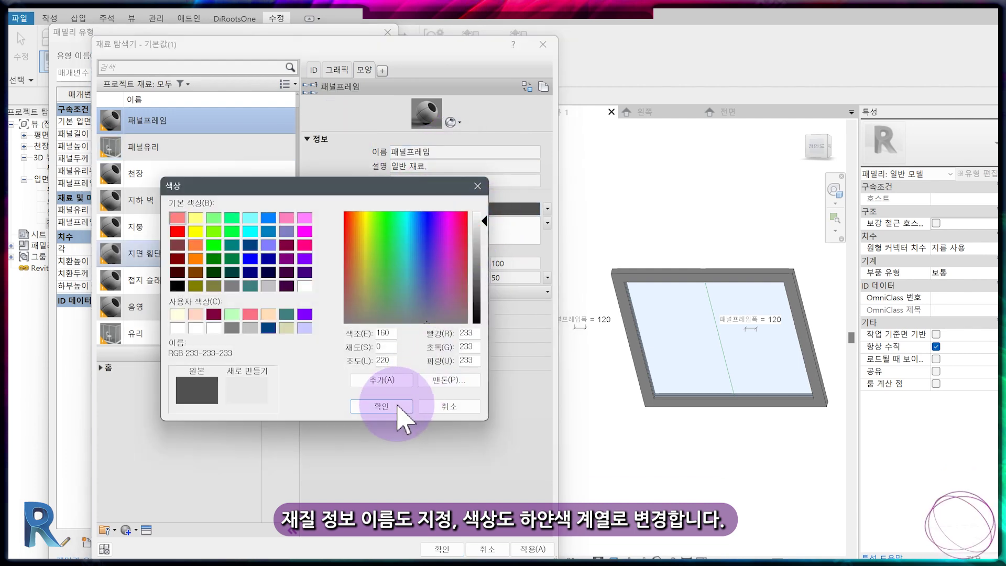
{"action": "left_click", "coordinate": [403, 410]}
{"action": "left_click", "coordinate": [442, 550]}
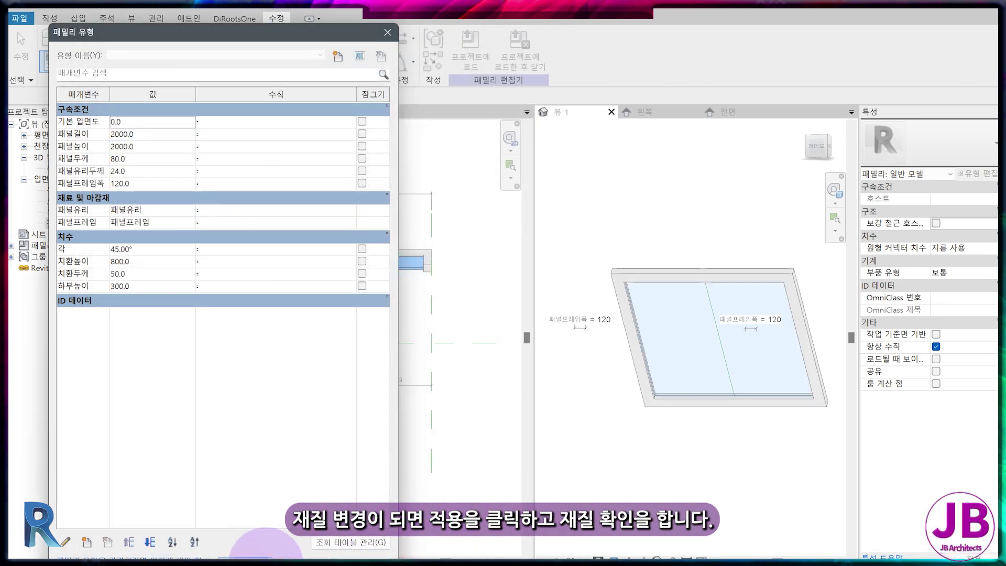
- Apply the 패널프레임 material and show the left elevation centred in the right pane
{"action": "left_click", "coordinate": [266, 557]}
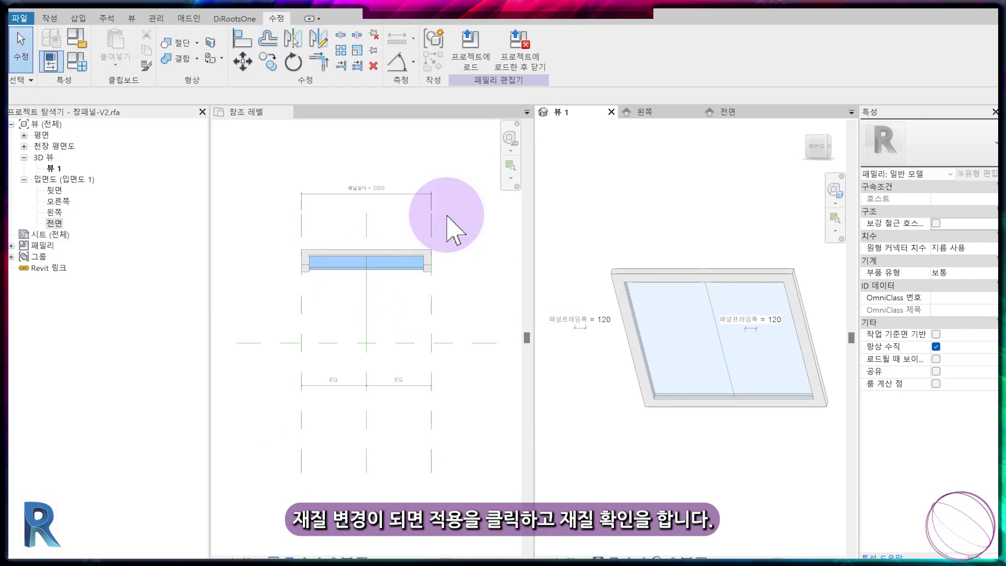
{"action": "left_click", "coordinate": [662, 113]}
{"action": "left_click", "coordinate": [745, 113]}
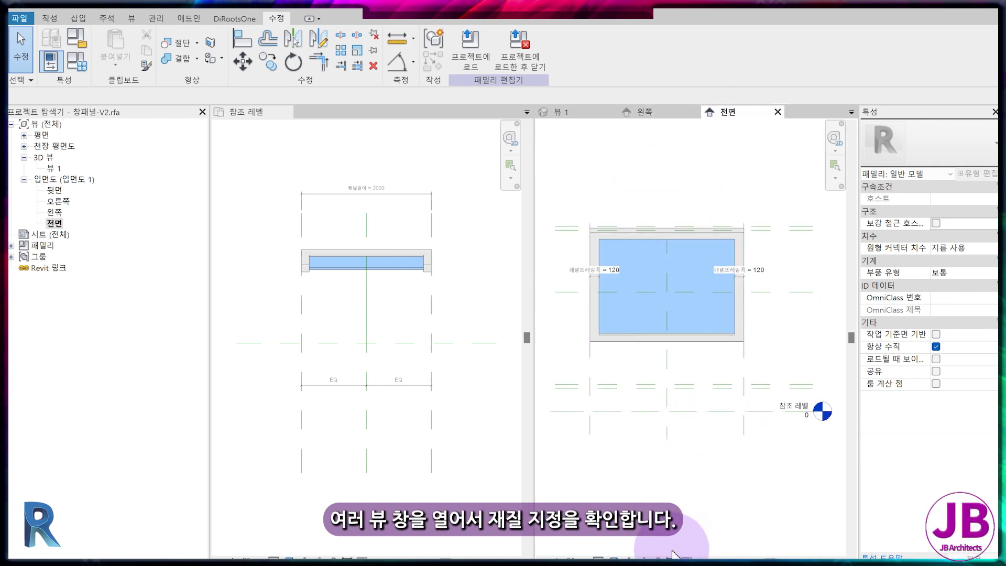
{"action": "left_click", "coordinate": [676, 113]}
{"action": "left_click", "coordinate": [682, 403]}
{"action": "scroll", "coordinate": [596, 337], "scroll_direction": "up", "scroll_amount": 2}
{"action": "mouse_move", "coordinate": [597, 337]}
{"action": "middle_mouse_down"}
{"action": "mouse_move", "coordinate": [697, 341]}
{"action": "mouse_move", "coordinate": [637, 335]}
{"action": "middle_mouse_up"}
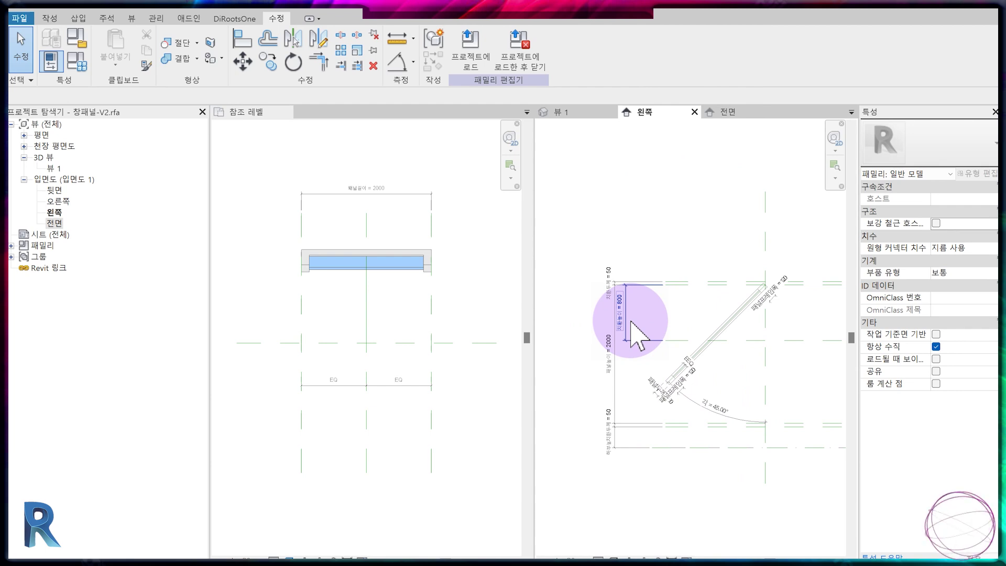
- Move the 치환높이 parameter into the 구속조건 group
{"action": "left_click", "coordinate": [632, 322]}
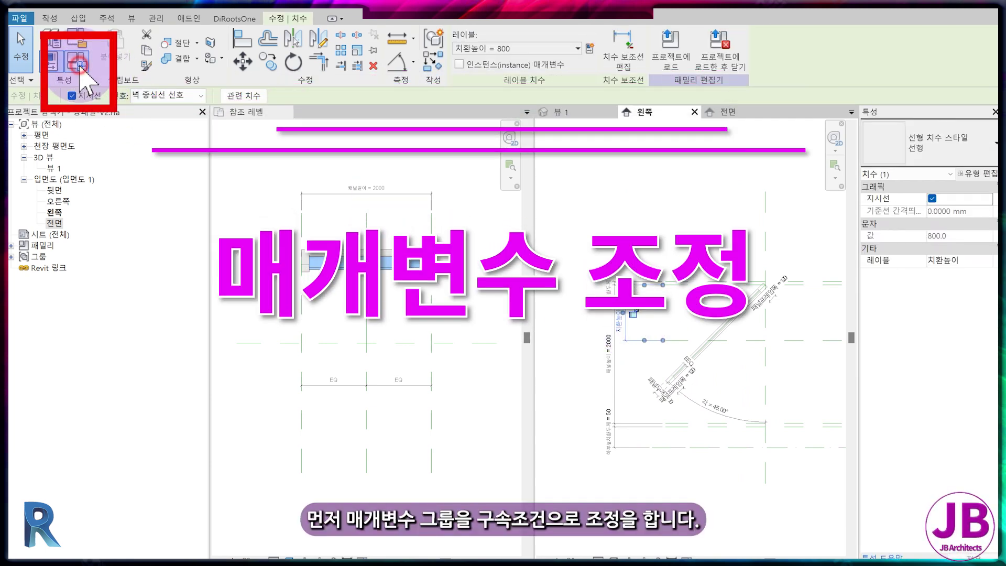
{"action": "left_click", "coordinate": [79, 65]}
{"action": "left_click", "coordinate": [118, 262]}
{"action": "left_click", "coordinate": [65, 542]}
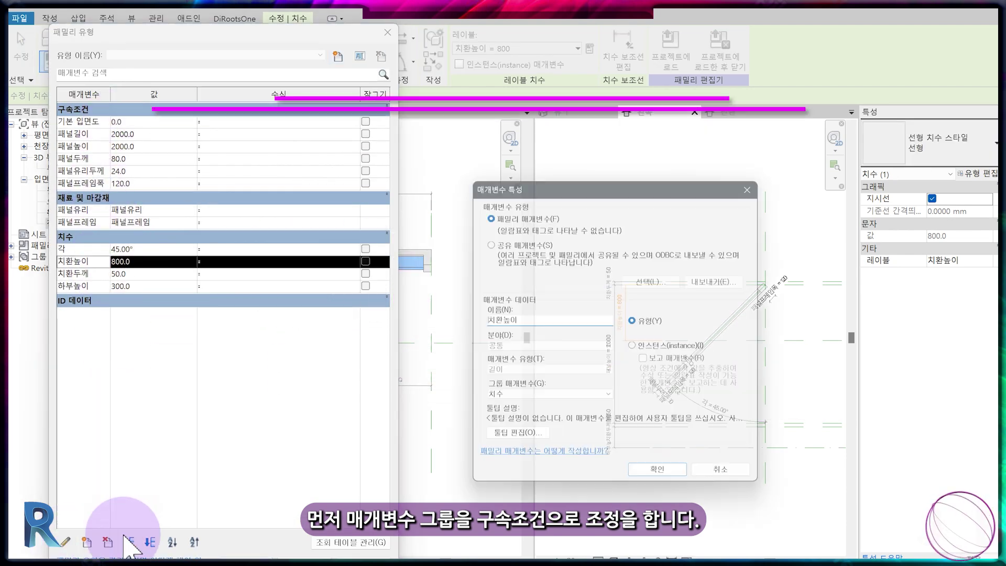
{"action": "left_click", "coordinate": [577, 400]}
{"action": "left_click", "coordinate": [546, 233]}
- Regroup 치환두께 under 구속조건 and drive 치환높이 with 패널높이 * cos(각)
{"action": "left_click", "coordinate": [664, 480]}
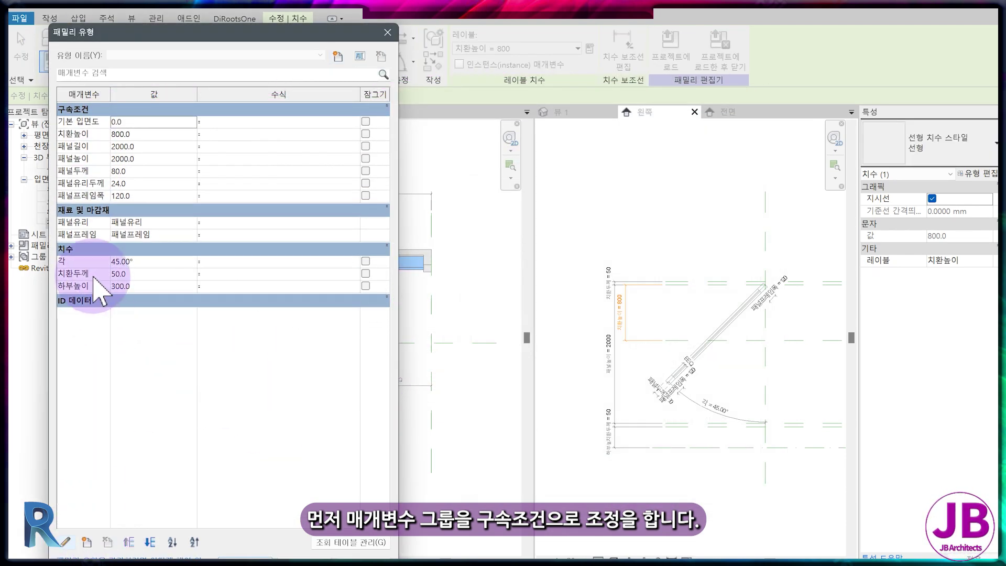
{"action": "left_click", "coordinate": [94, 273]}
{"action": "left_click", "coordinate": [65, 542]}
{"action": "left_click", "coordinate": [550, 400]}
{"action": "scroll", "coordinate": [543, 262], "scroll_direction": "up", "scroll_amount": 5}
{"action": "left_click", "coordinate": [539, 198]}
{"action": "key", "text": "Return"}
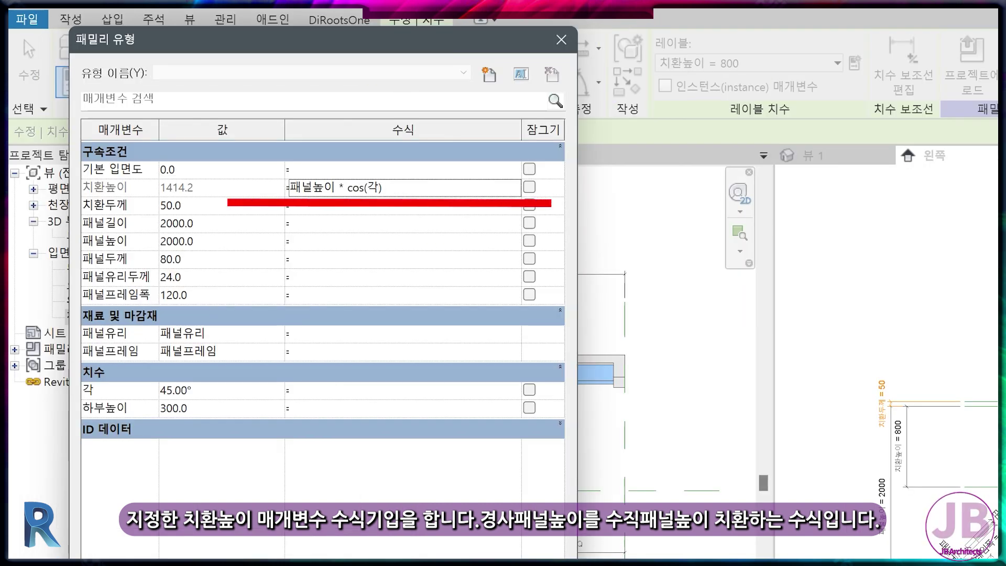
{"action": "key", "text": "Return"}
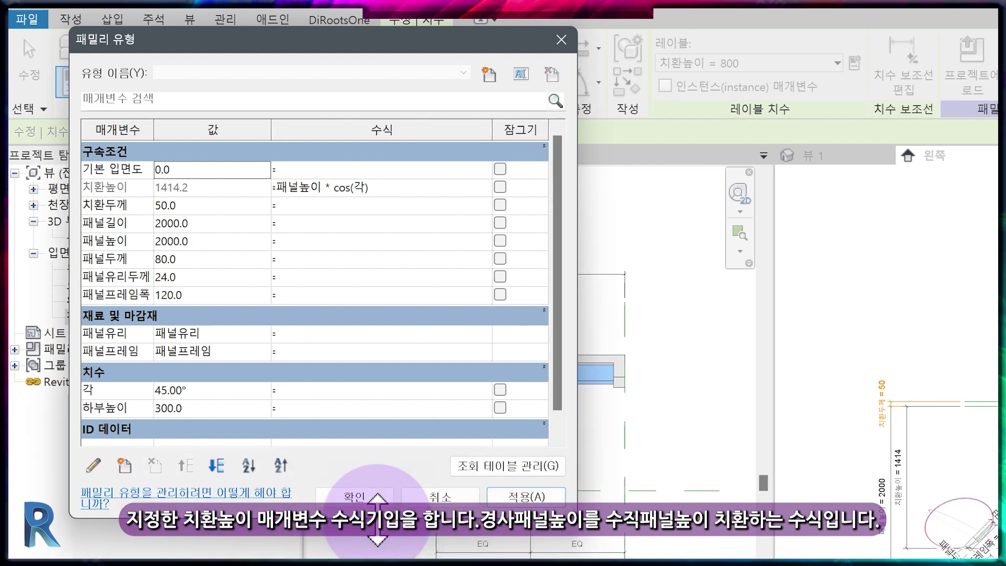
{"action": "left_click", "coordinate": [309, 210]}
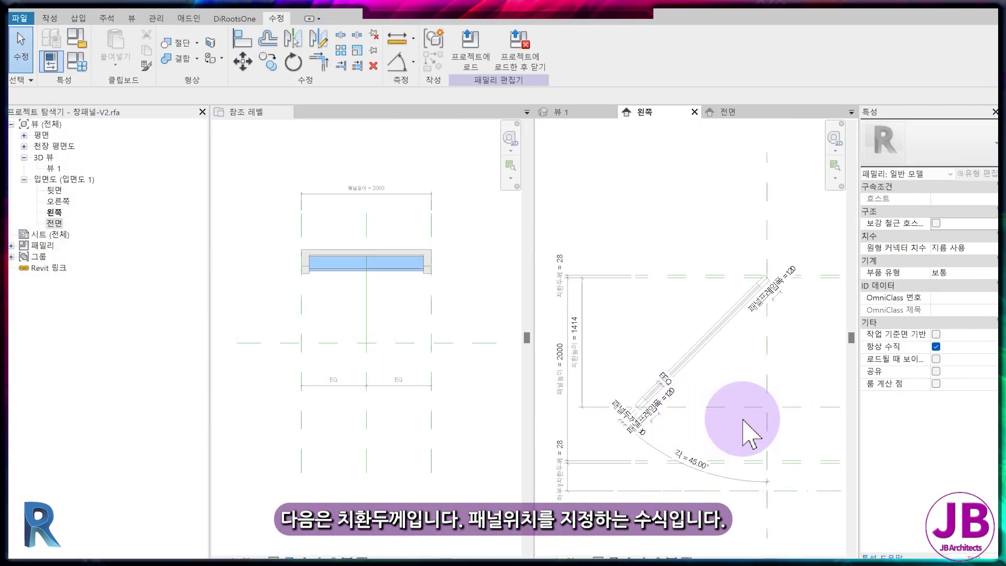
- Add a reference plane offset 50 from the vertical reference plane using Pick Lines
{"action": "scroll", "coordinate": [768, 273], "scroll_direction": "down", "scroll_amount": 3}
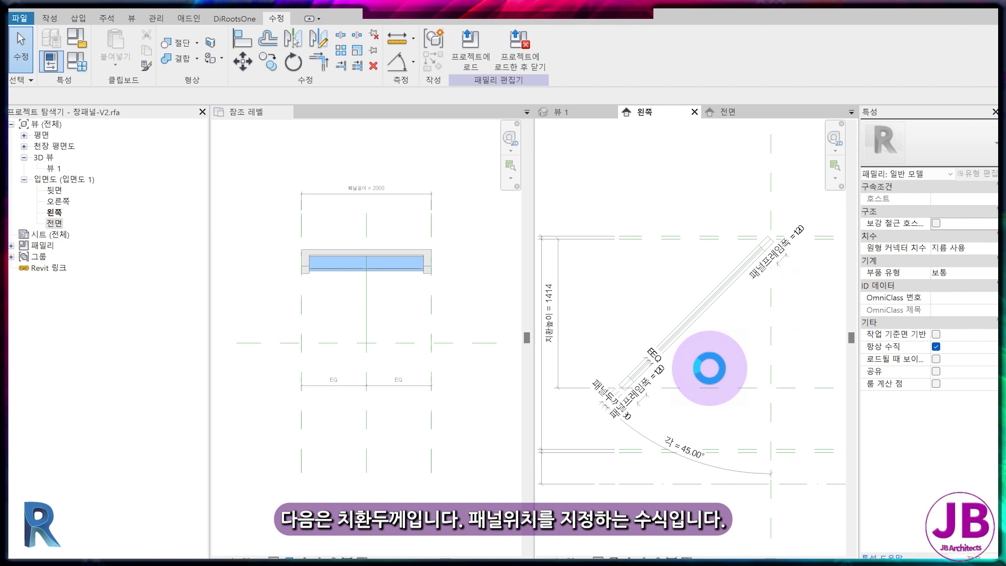
{"action": "left_click", "coordinate": [49, 18]}
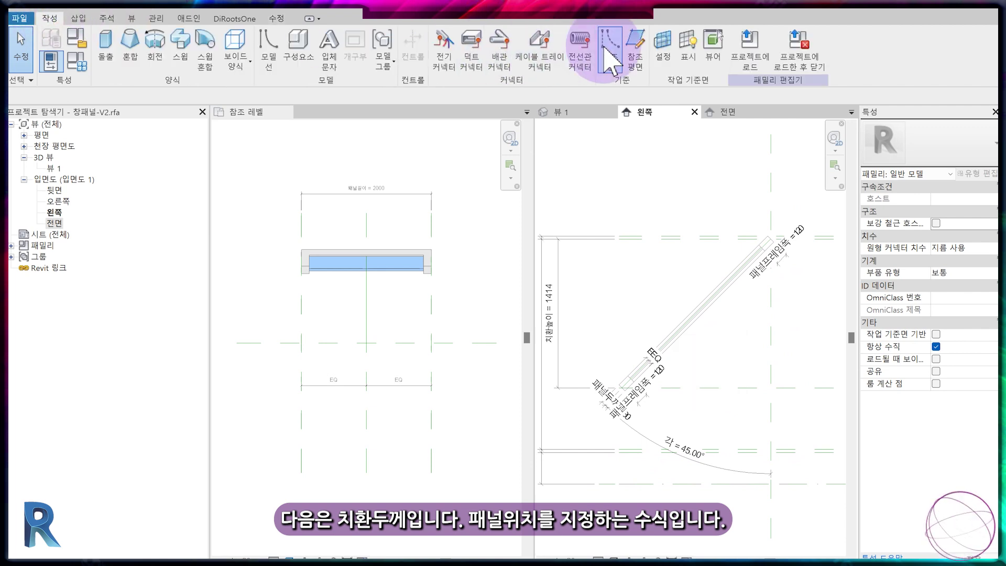
{"action": "left_click", "coordinate": [635, 51]}
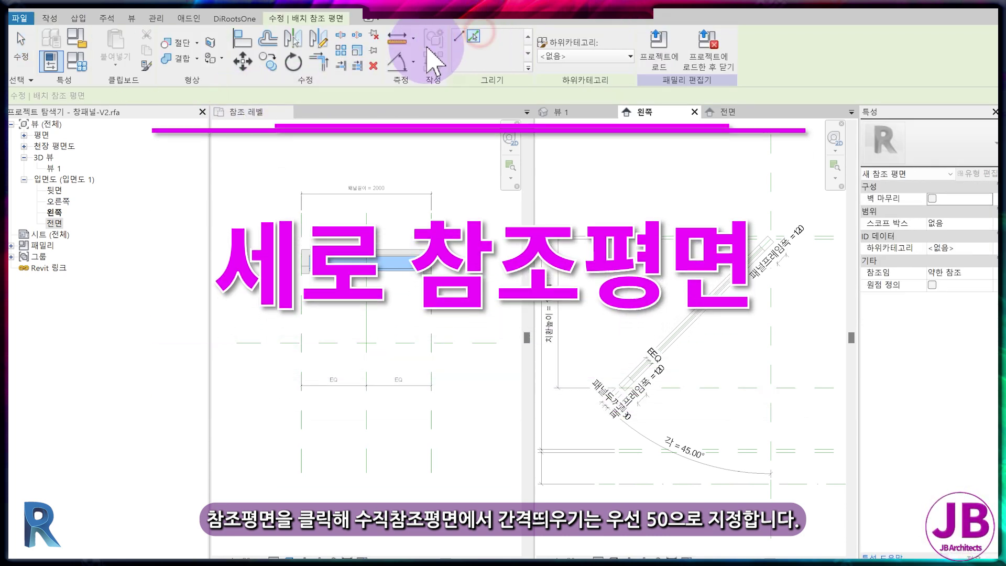
{"action": "left_click", "coordinate": [473, 36]}
{"action": "type", "text": "50"}
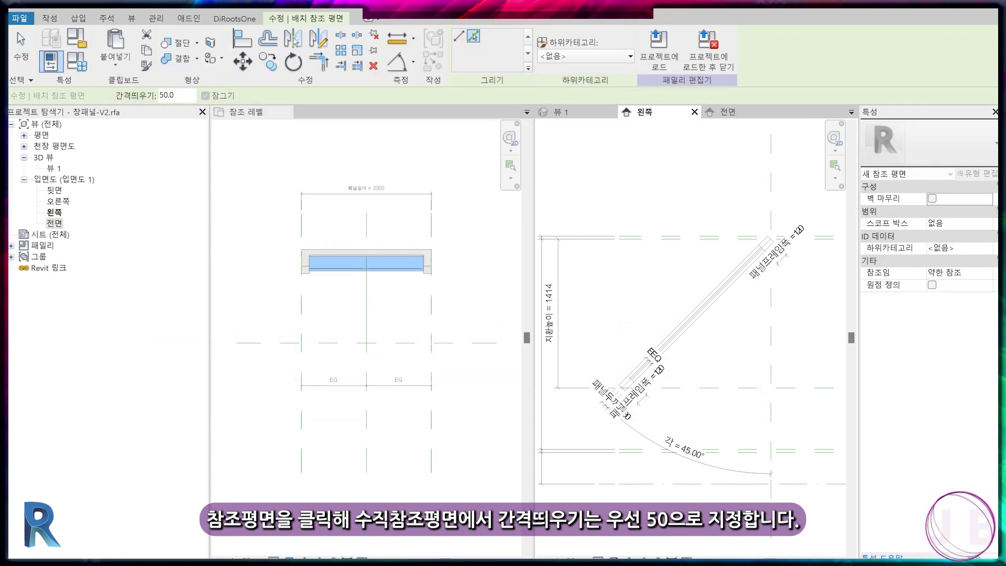
{"action": "scroll", "coordinate": [769, 176], "scroll_direction": "up", "scroll_amount": 3}
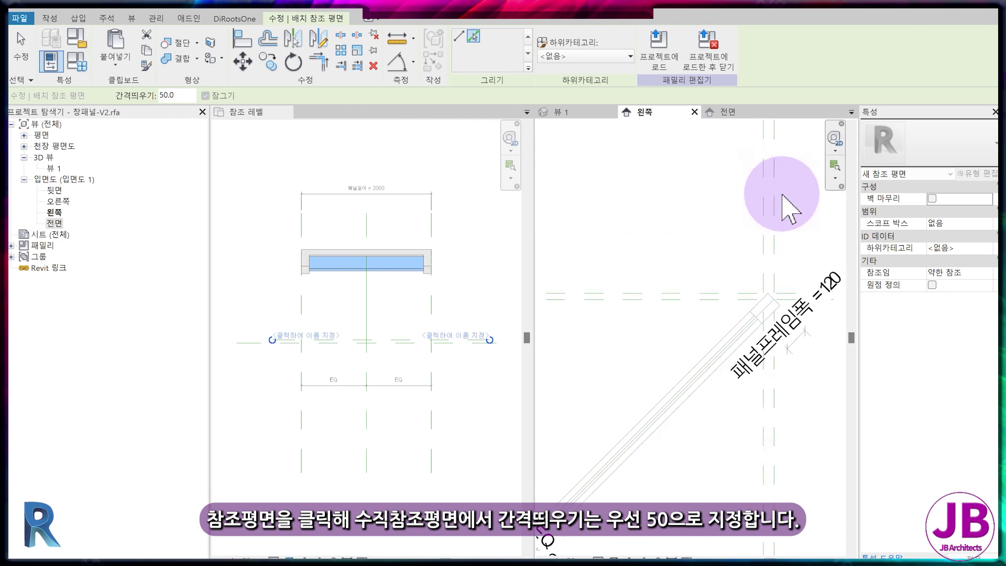
{"action": "key", "text": "Escape"}
- Dimension the new plane with DI and label the 50 dimension with new parameter 패널위치
{"action": "key", "text": "d"}
{"action": "key", "text": "i"}
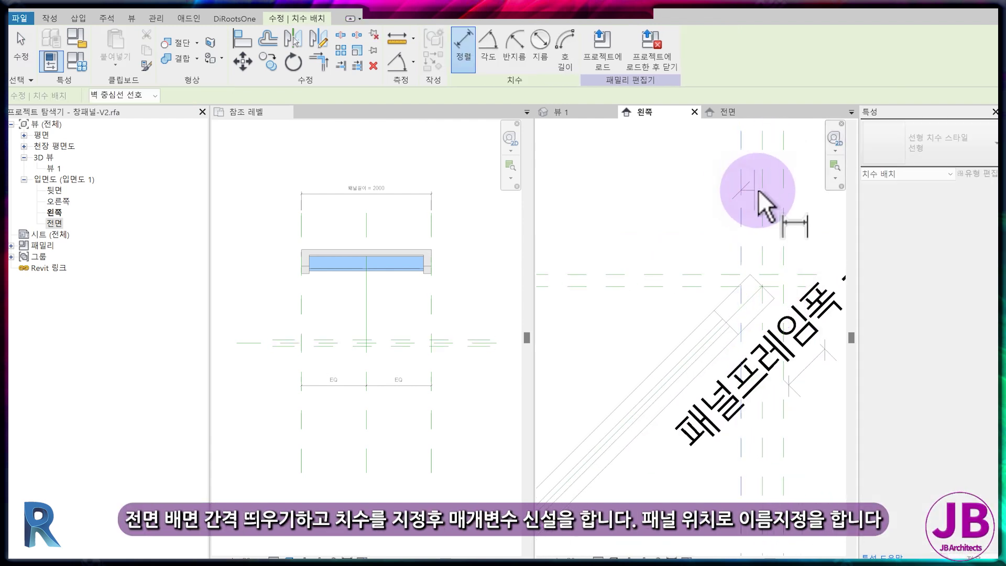
{"action": "left_click", "coordinate": [763, 207]}
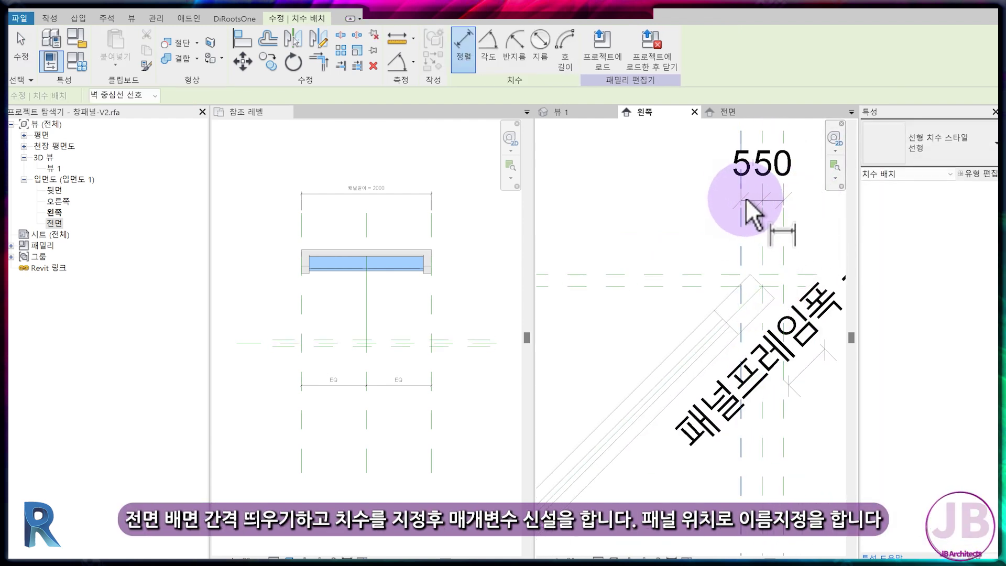
{"action": "left_click", "coordinate": [748, 202]}
{"action": "key", "text": "Escape"}
{"action": "key", "text": "Escape"}
{"action": "left_click", "coordinate": [590, 48]}
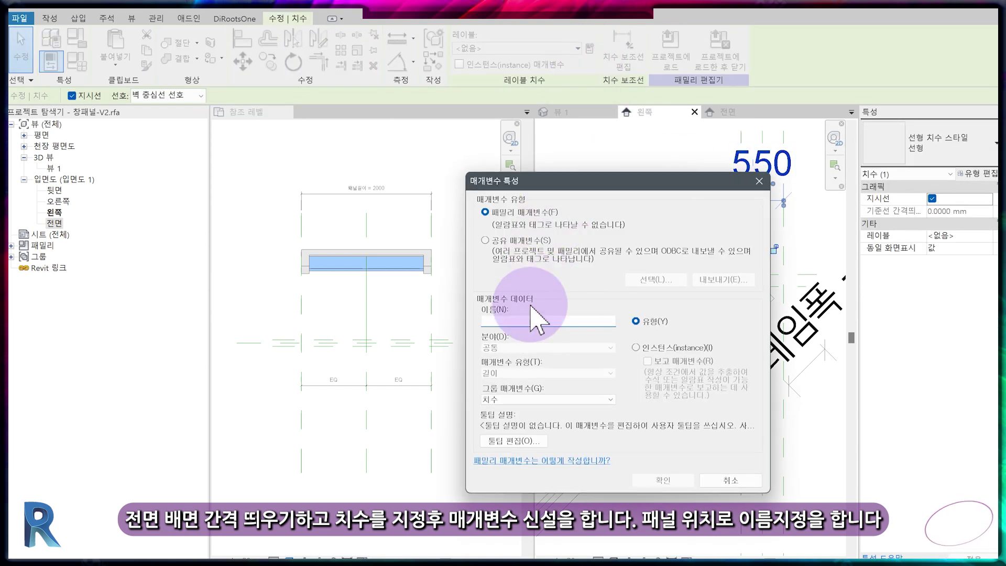
{"action": "type", "text": "패널위치"}
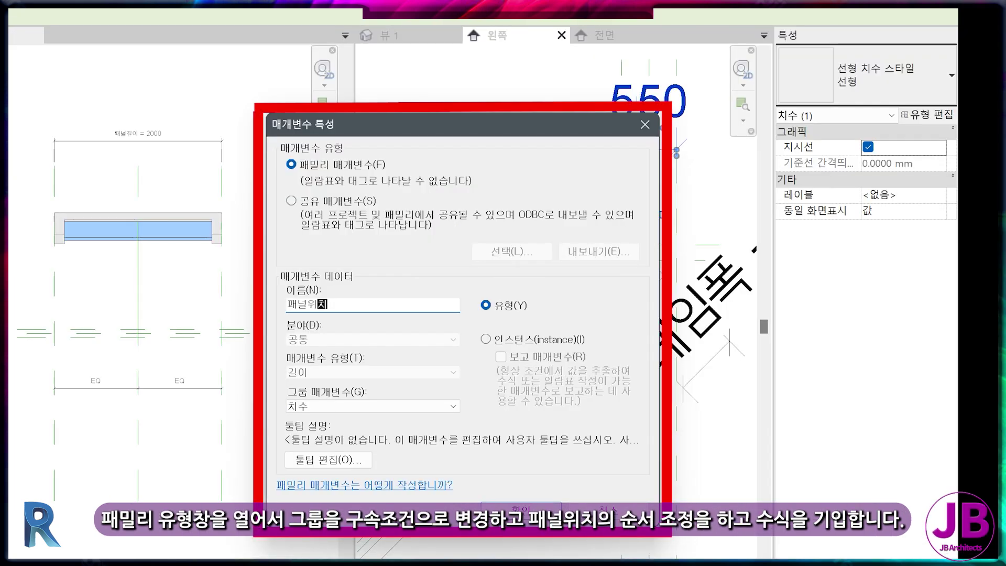
{"action": "key", "text": "Return"}
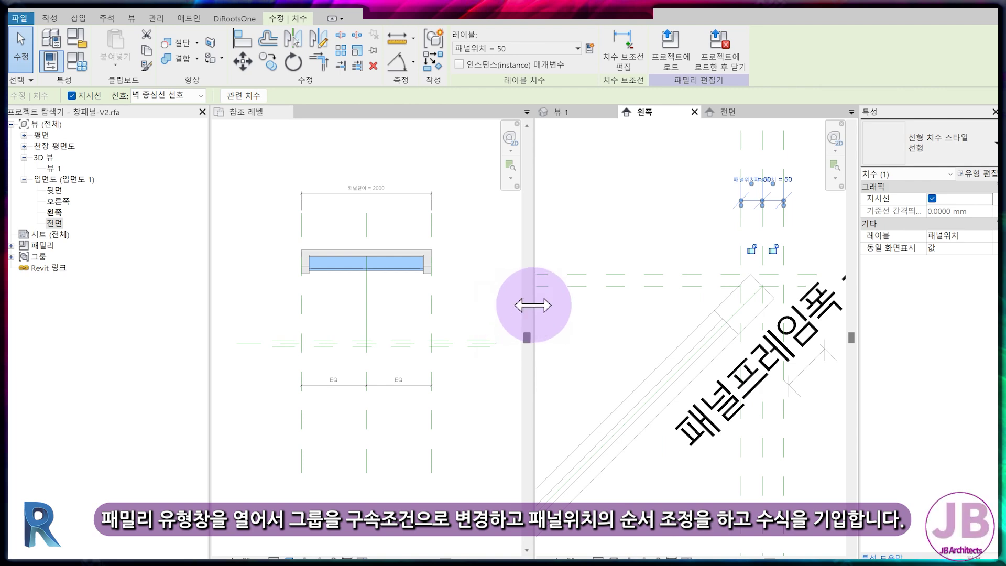
{"action": "left_click", "coordinate": [540, 330]}
{"action": "left_click", "coordinate": [752, 204]}
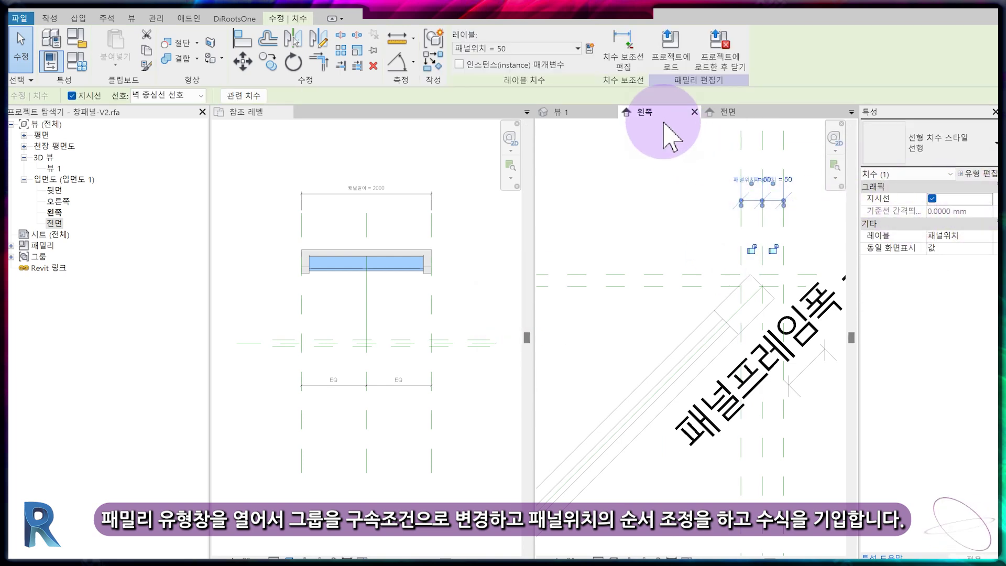
{"action": "left_click", "coordinate": [76, 39]}
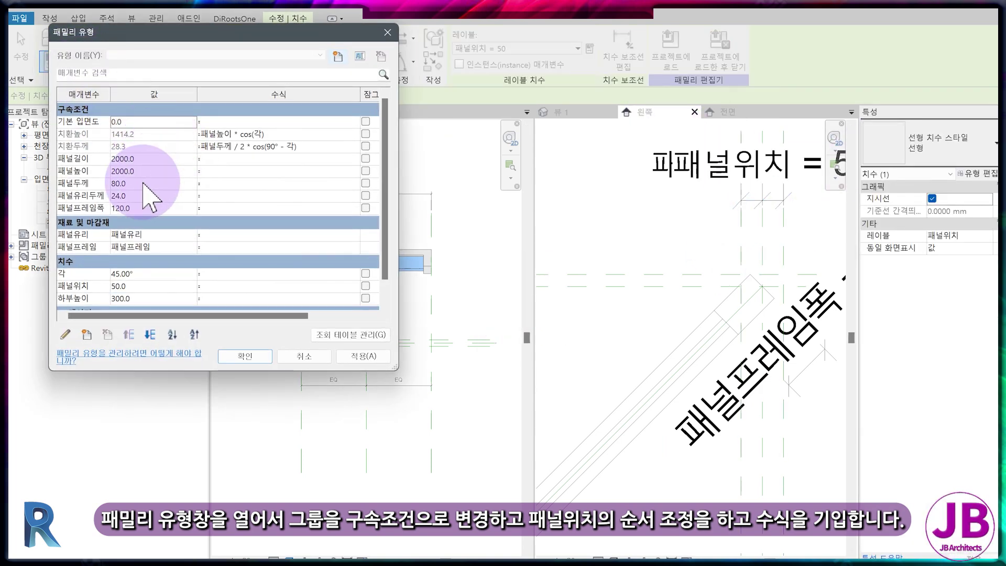
- Put 패널위치 in the 구속조건 group, moved up to sit below 기본 입면도
{"action": "scroll", "coordinate": [141, 220], "scroll_direction": "down", "scroll_amount": 2}
{"action": "left_click", "coordinate": [79, 259]}
{"action": "left_click", "coordinate": [65, 334]}
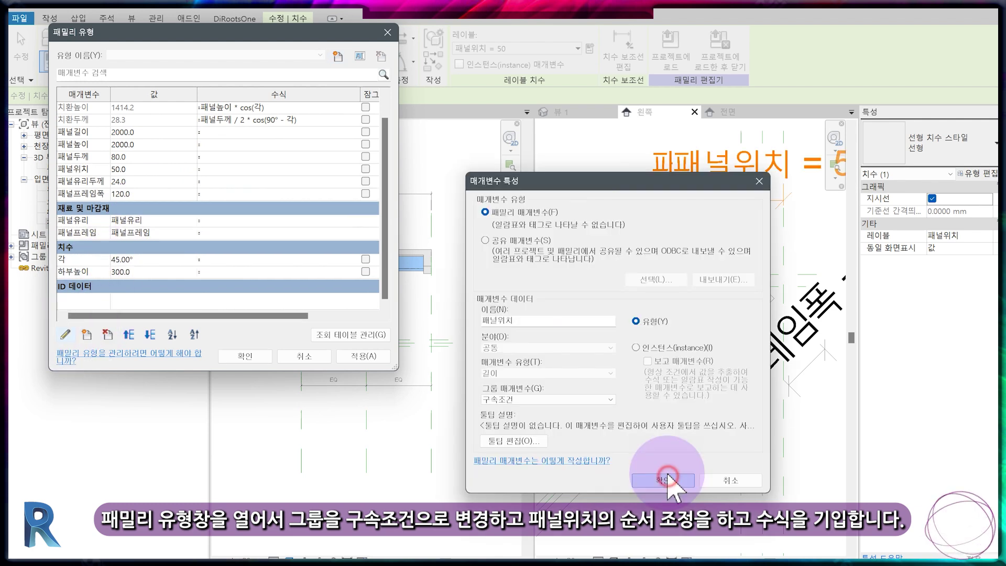
{"action": "left_click", "coordinate": [668, 480]}
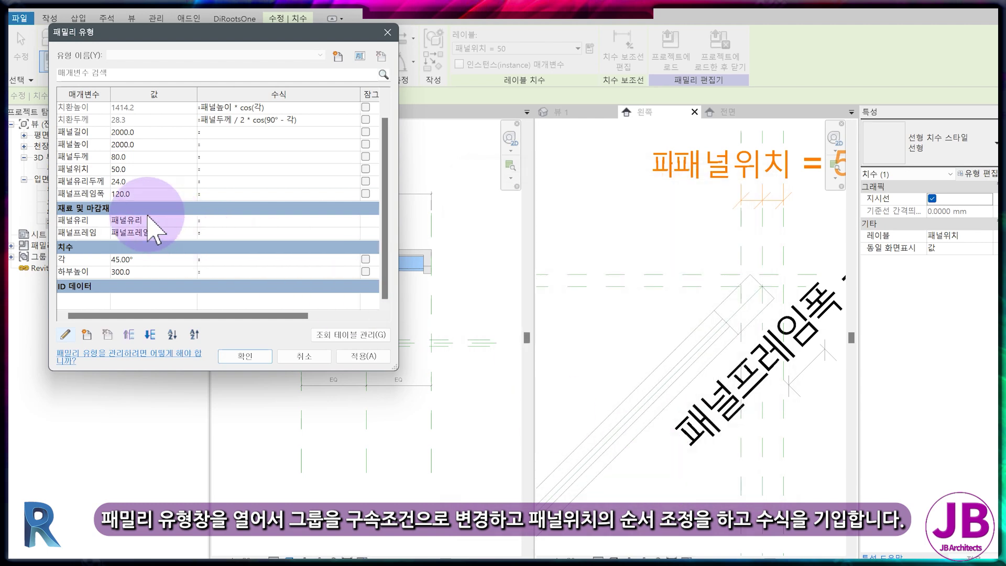
{"action": "scroll", "coordinate": [110, 189], "scroll_direction": "up", "scroll_amount": 2}
{"action": "left_click", "coordinate": [129, 334]}
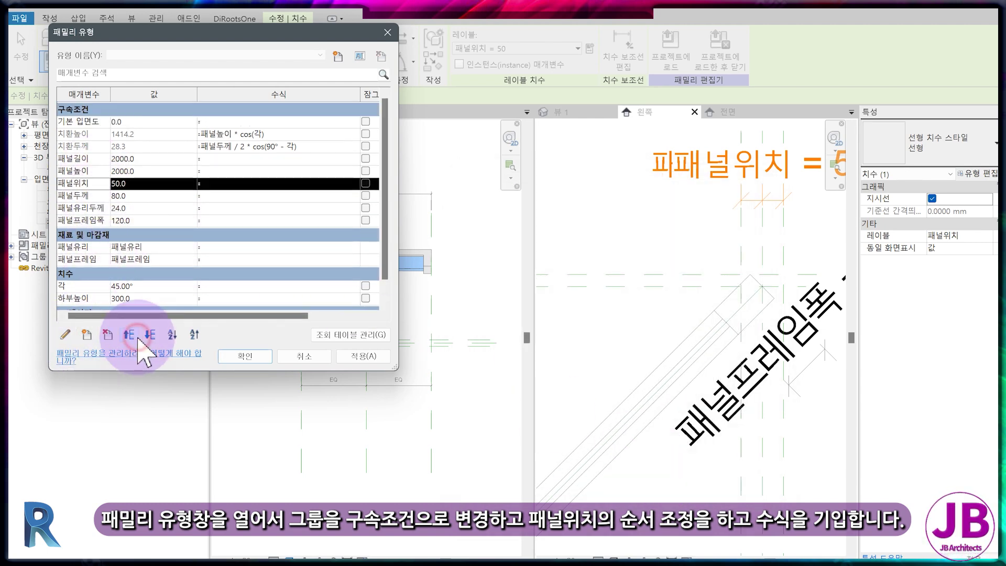
{"action": "left_click", "coordinate": [128, 334]}
{"action": "left_click", "coordinate": [137, 335]}
{"action": "left_click", "coordinate": [223, 131]}
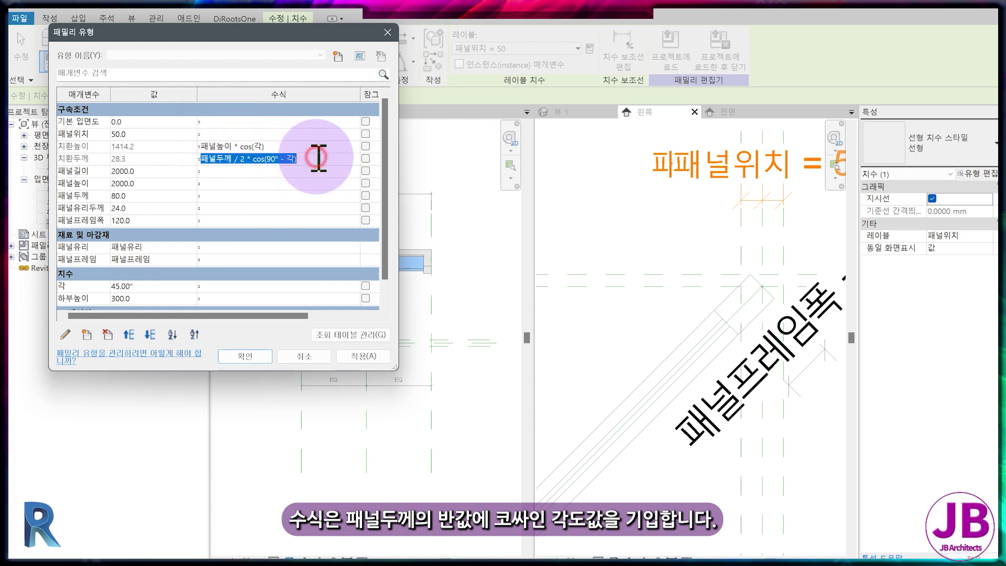
{"action": "left_click", "coordinate": [235, 132]}
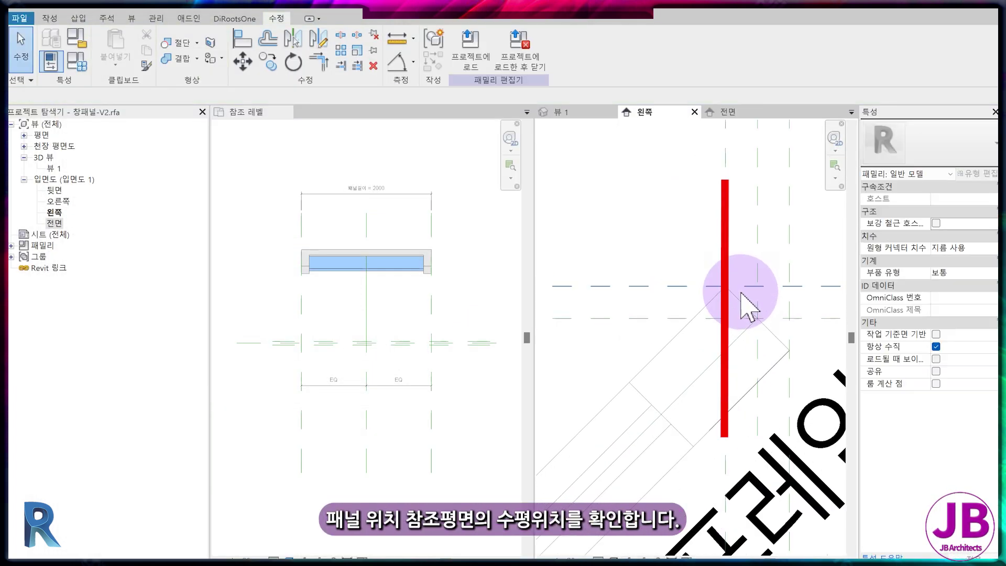
{"action": "scroll", "coordinate": [755, 315], "scroll_direction": "down", "scroll_amount": 2}
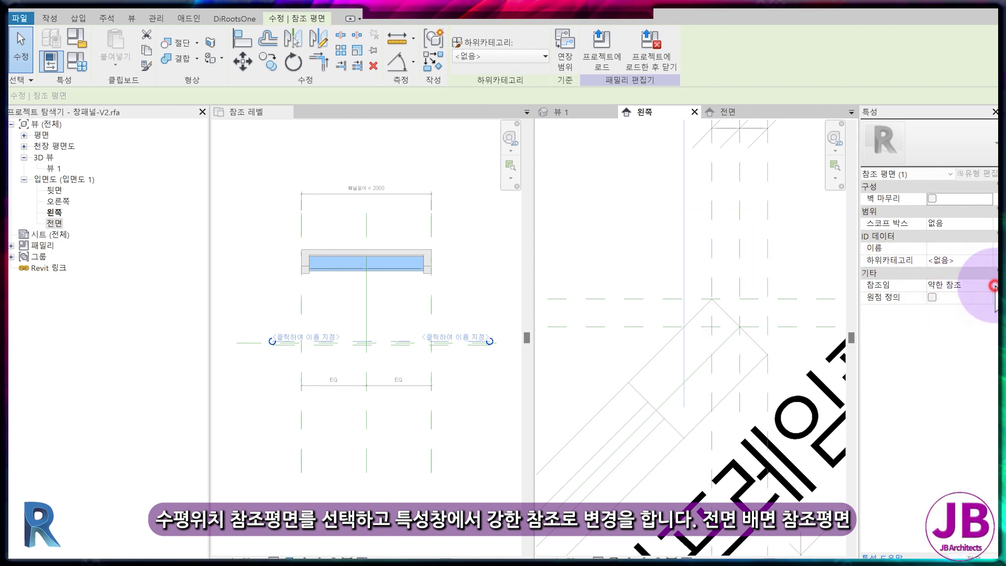
- Set the horizontal reference plane in the left elevation to 강한 참조
{"action": "left_click", "coordinate": [994, 285]}
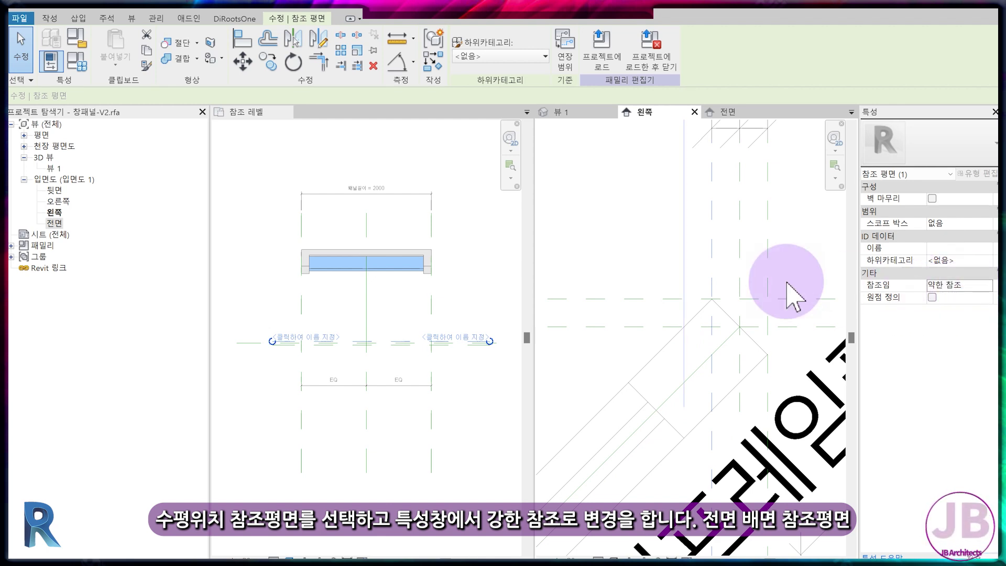
{"action": "left_click", "coordinate": [740, 260]}
{"action": "left_click", "coordinate": [719, 259]}
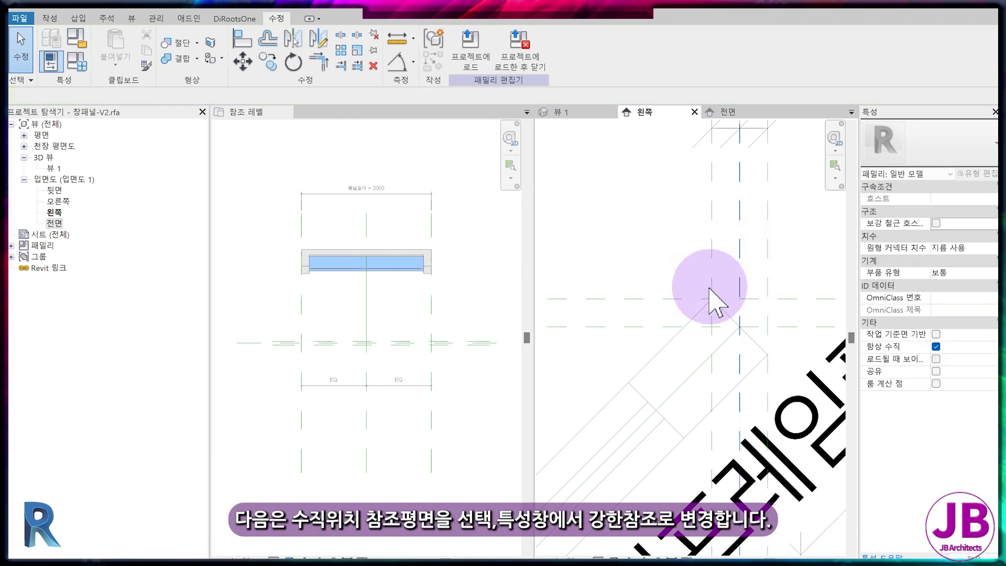
{"action": "left_click", "coordinate": [619, 299]}
{"action": "left_click", "coordinate": [988, 285]}
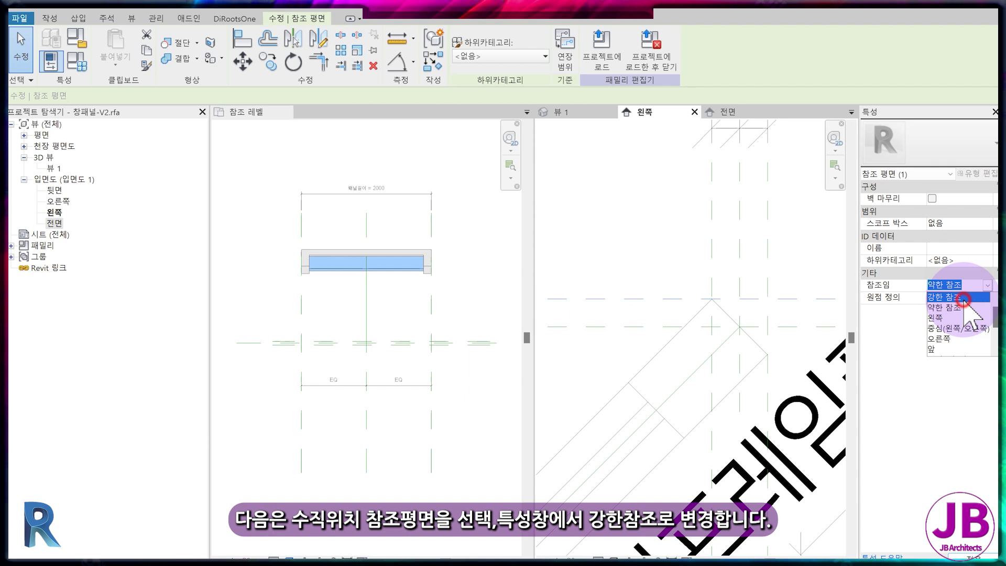
{"action": "left_click", "coordinate": [963, 297]}
{"action": "left_click", "coordinate": [747, 283]}
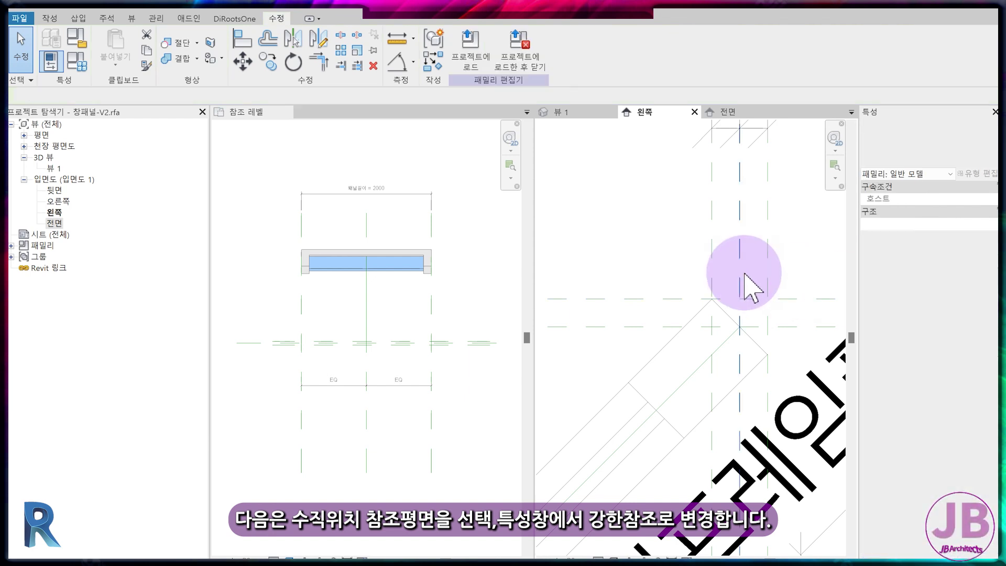
- Check the panel in the front, 3D and left views, reframing the left elevation
{"action": "scroll", "coordinate": [731, 314], "scroll_direction": "down", "scroll_amount": 3}
{"action": "scroll", "coordinate": [755, 419], "scroll_direction": "down", "scroll_amount": 2}
{"action": "scroll", "coordinate": [768, 445], "scroll_direction": "down", "scroll_amount": 2}
{"action": "scroll", "coordinate": [781, 440], "scroll_direction": "down", "scroll_amount": 2}
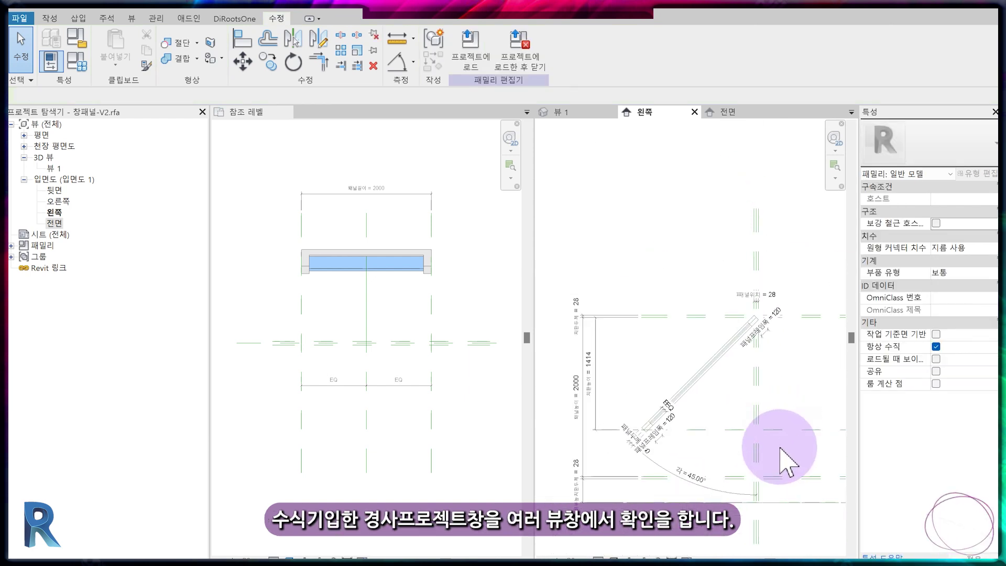
{"action": "scroll", "coordinate": [778, 443], "scroll_direction": "down", "scroll_amount": 1}
{"action": "scroll", "coordinate": [768, 404], "scroll_direction": "down", "scroll_amount": 1}
{"action": "scroll", "coordinate": [747, 396], "scroll_direction": "down", "scroll_amount": 1}
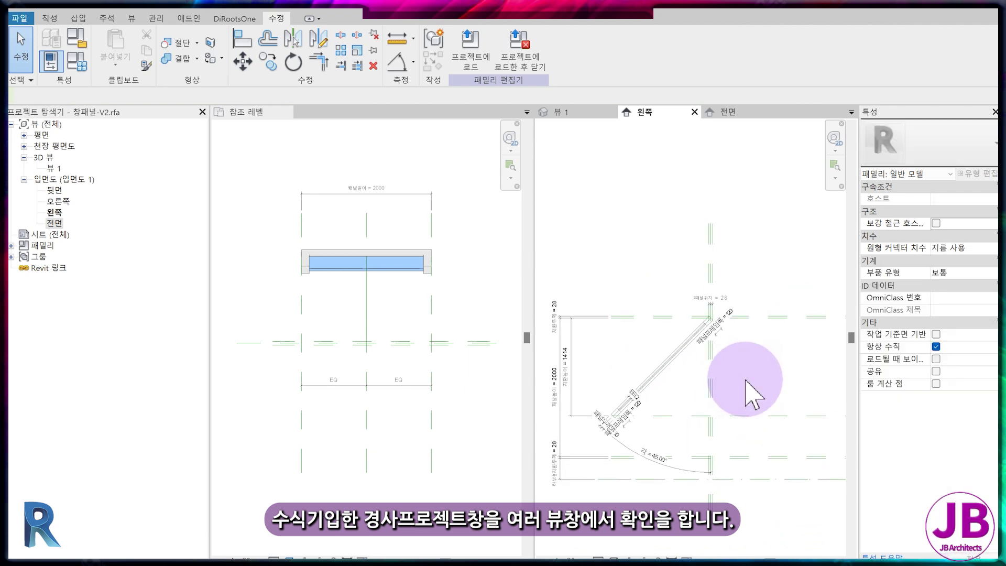
{"action": "left_click", "coordinate": [728, 113]}
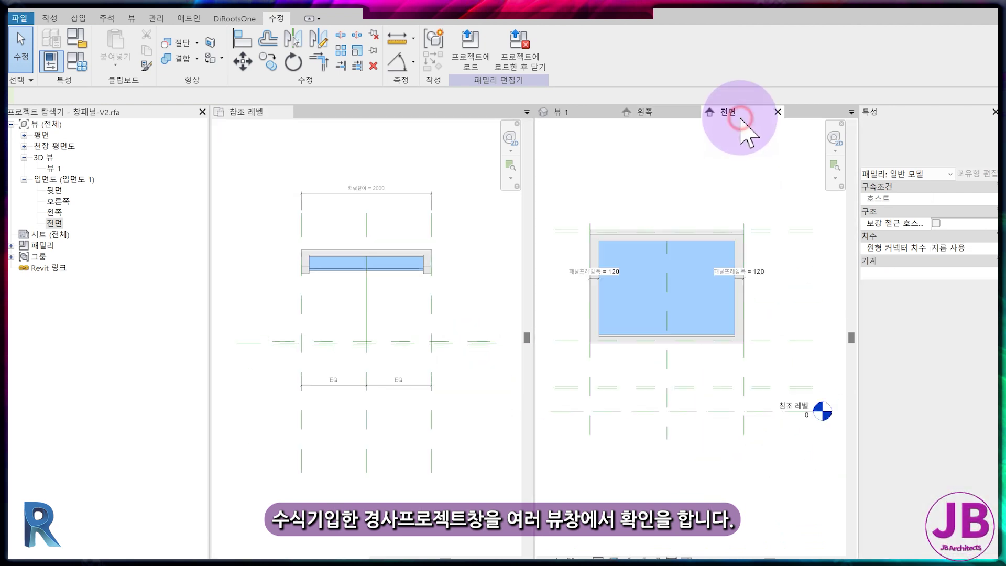
{"action": "left_click", "coordinate": [581, 114]}
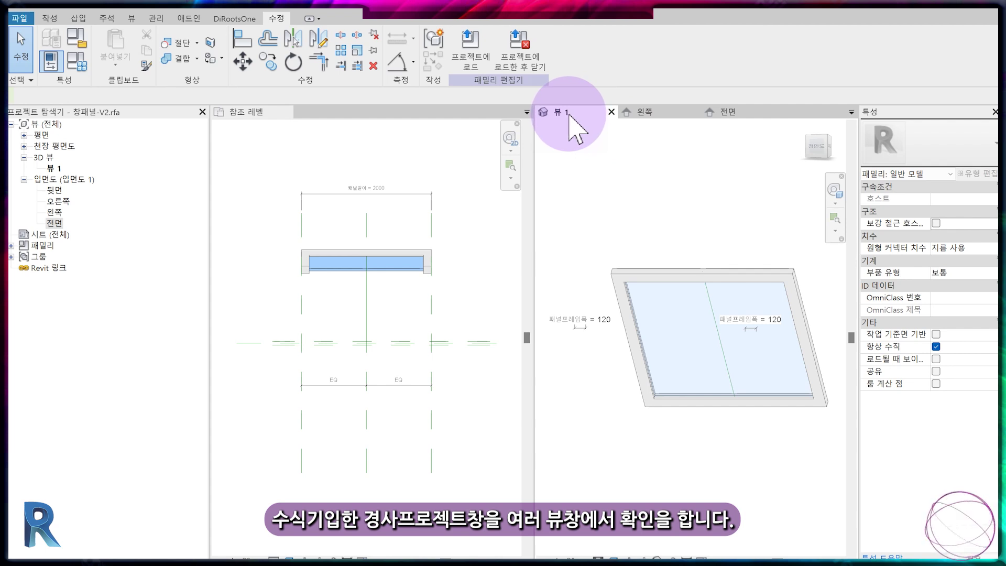
{"action": "left_click", "coordinate": [643, 114]}
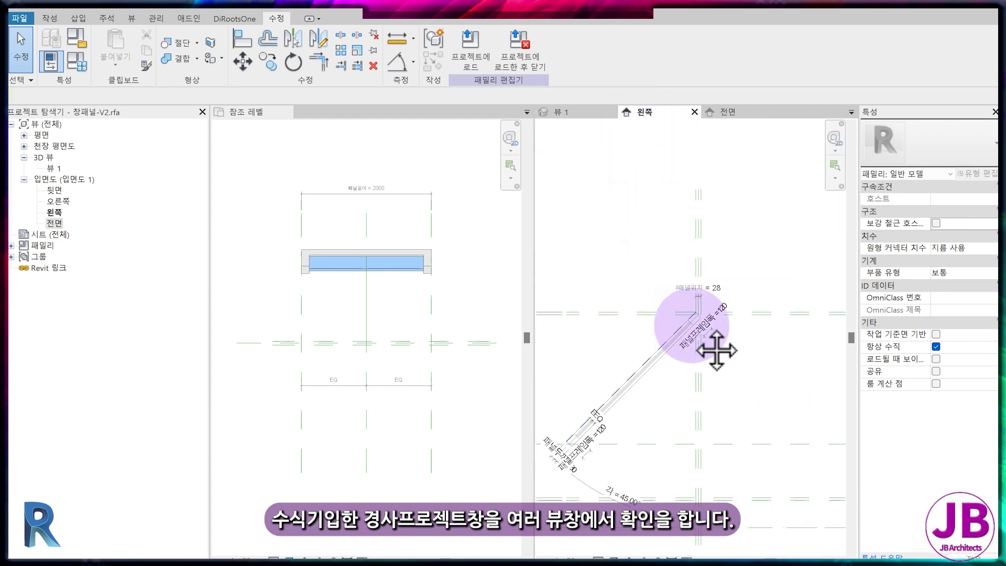
{"action": "middle_click_drag", "start_coordinate": [696, 354], "coordinate": [765, 346]}
{"action": "right_click", "coordinate": [616, 530]}
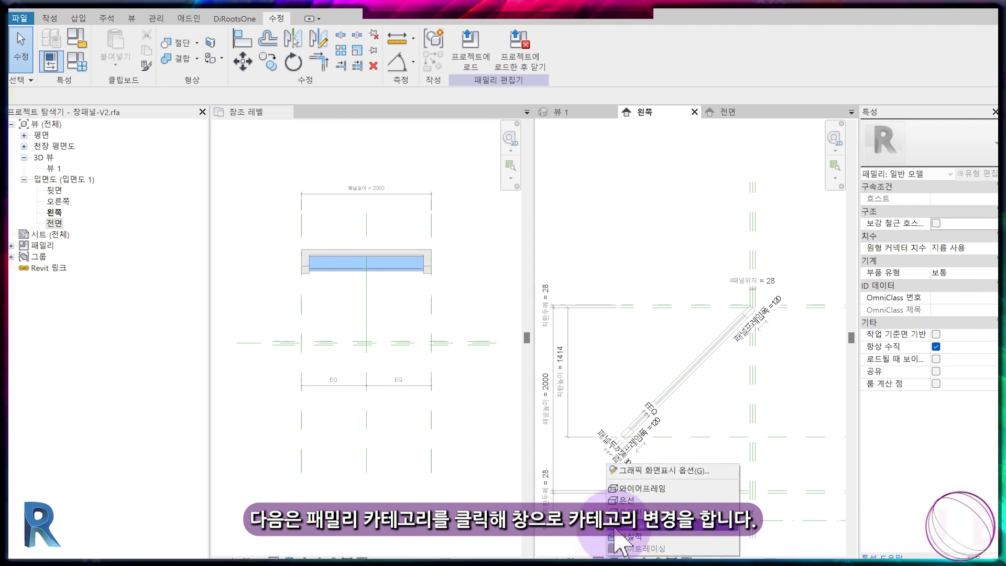
- Display the view Shaded and set the family category to 창 (Window)
{"action": "left_click", "coordinate": [616, 530]}
{"action": "left_click", "coordinate": [79, 38]}
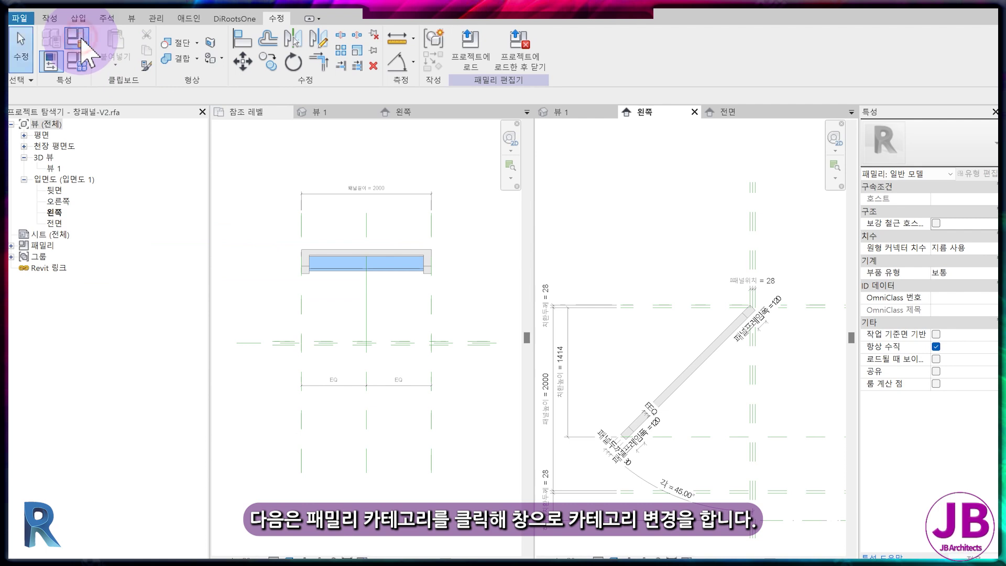
{"action": "left_click", "coordinate": [154, 330]}
{"action": "left_click", "coordinate": [423, 478]}
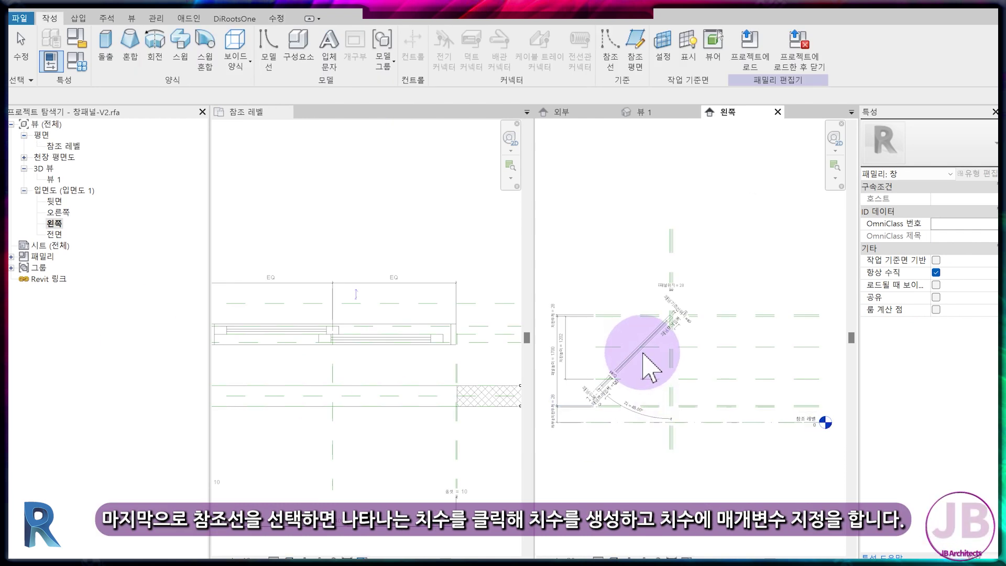
{"action": "scroll", "coordinate": [655, 341], "scroll_direction": "up", "scroll_amount": 3}
{"action": "scroll", "coordinate": [702, 272], "scroll_direction": "up", "scroll_amount": 3}
- Label the angled reference line's length dimension 패널높이 (1700) and load the family into the project
{"action": "left_click", "coordinate": [725, 237]}
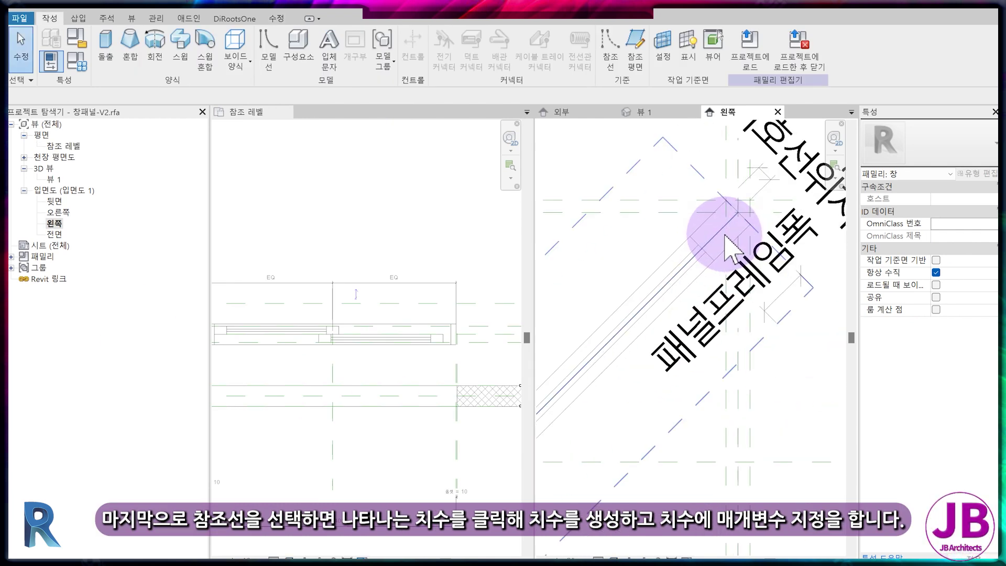
{"action": "scroll", "coordinate": [754, 325], "scroll_direction": "down", "scroll_amount": 3}
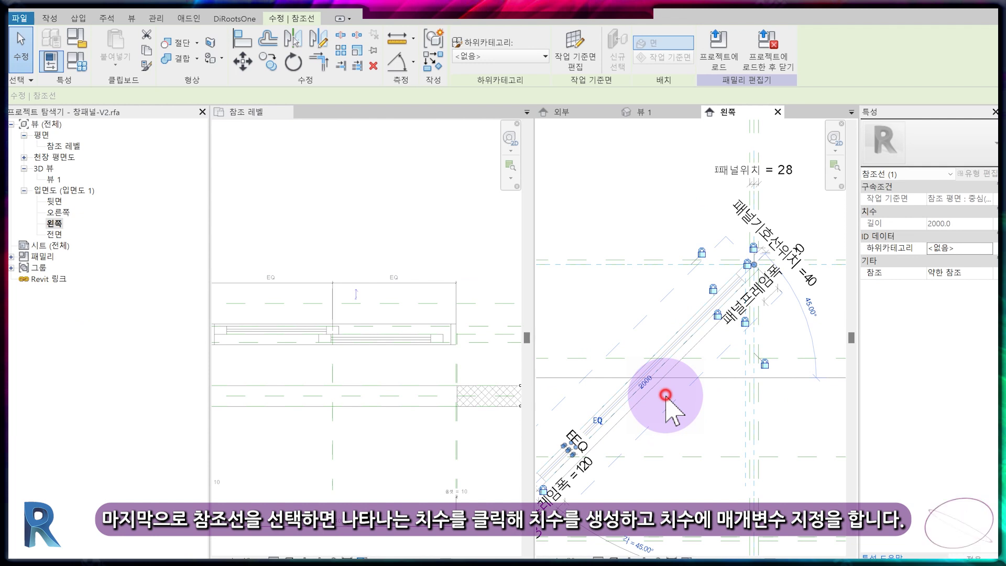
{"action": "left_click", "coordinate": [654, 393]}
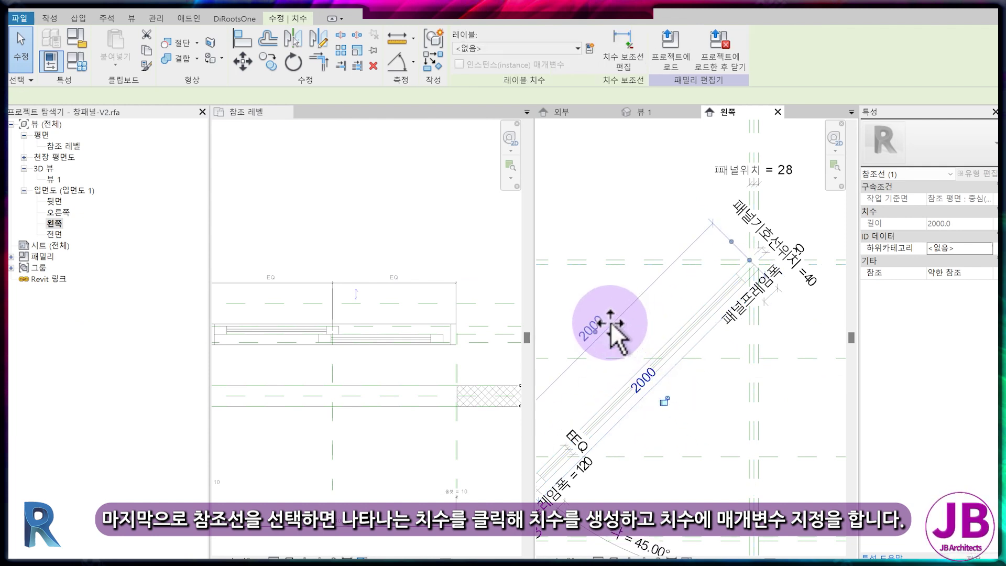
{"action": "left_click", "coordinate": [564, 49]}
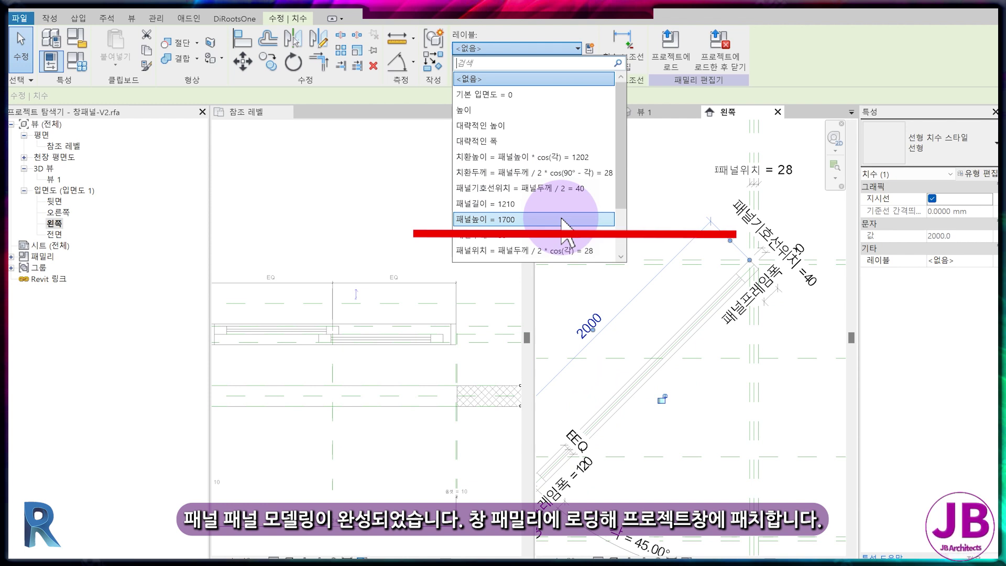
{"action": "left_click", "coordinate": [565, 220]}
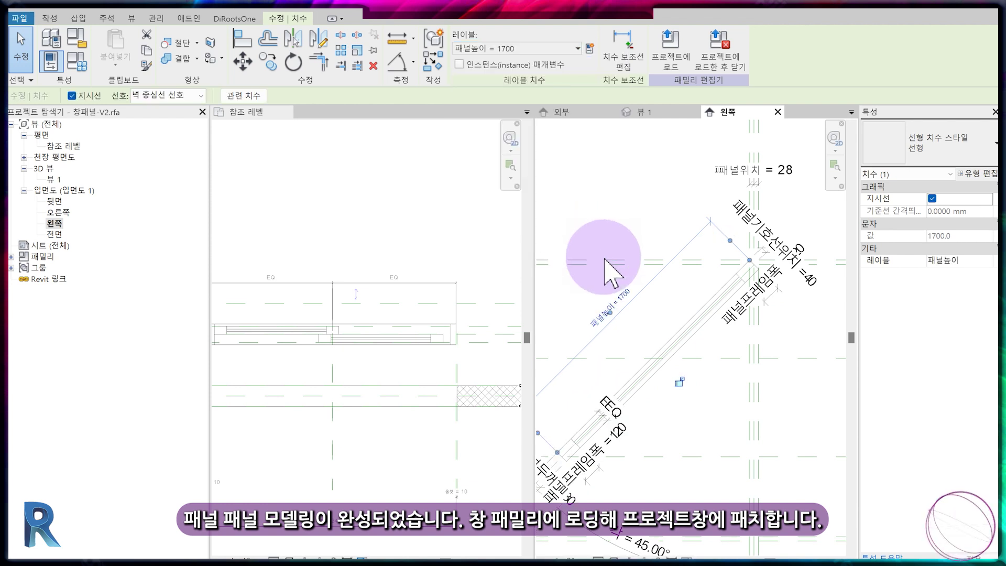
{"action": "scroll", "coordinate": [681, 435], "scroll_direction": "down", "scroll_amount": 2}
{"action": "left_click", "coordinate": [685, 422]}
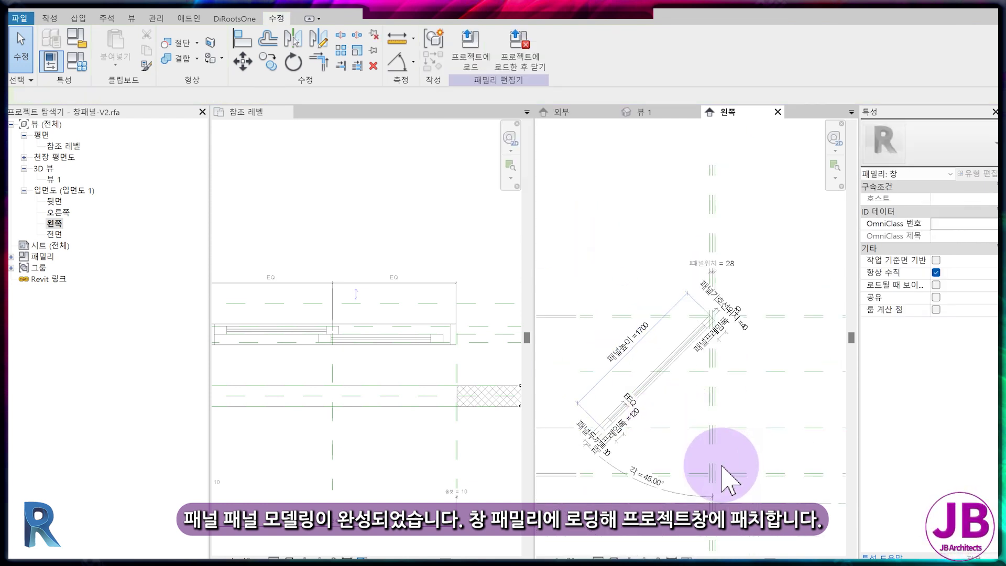
{"action": "left_click", "coordinate": [514, 55]}
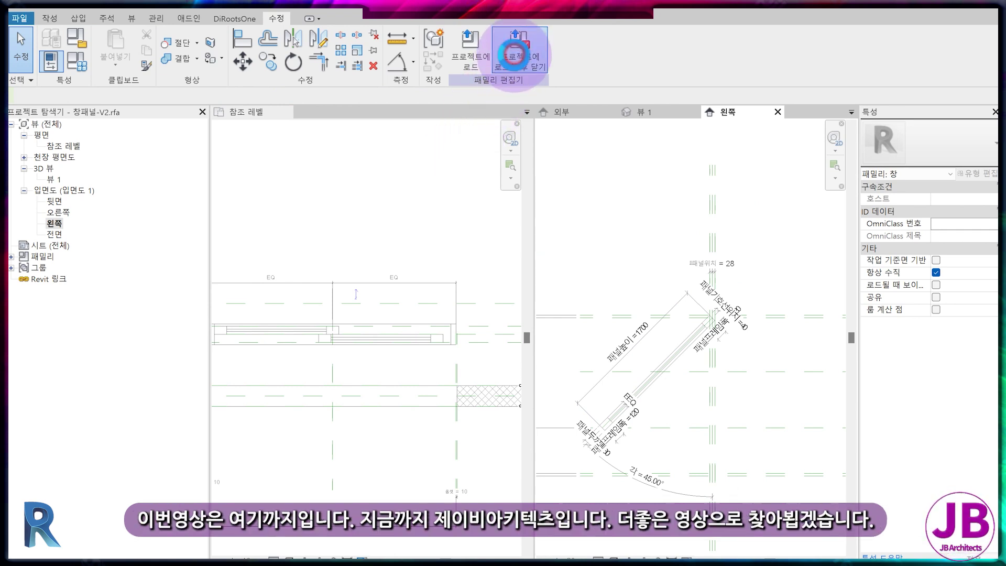